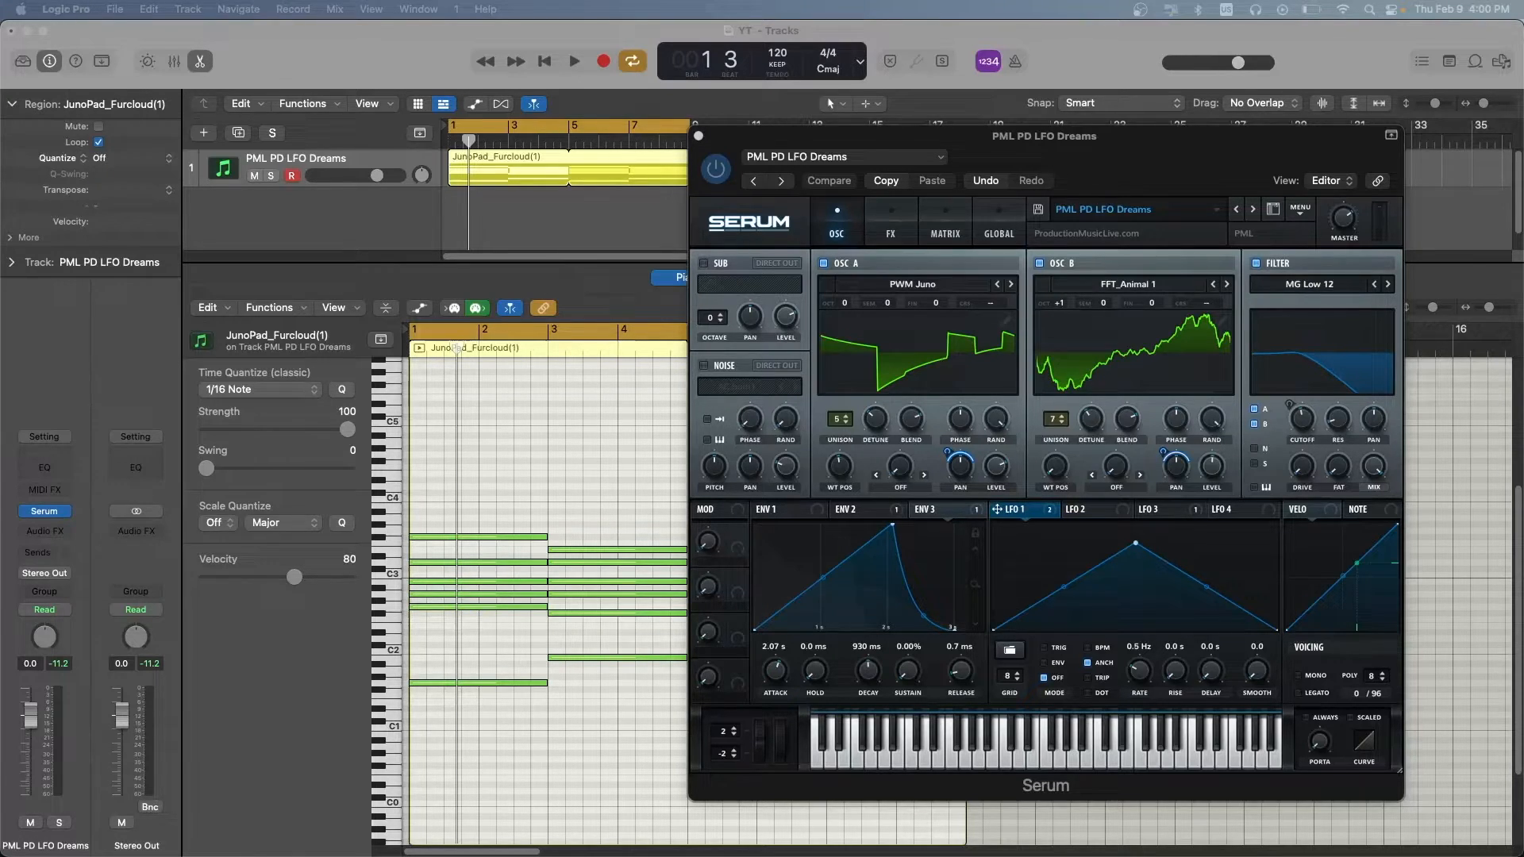
Play the JunoPad_Furcloud region to hear the PML PD LFO Dreams pad, stop playback and close the synth window
{"action": "left_click", "coordinate": [608, 474]}
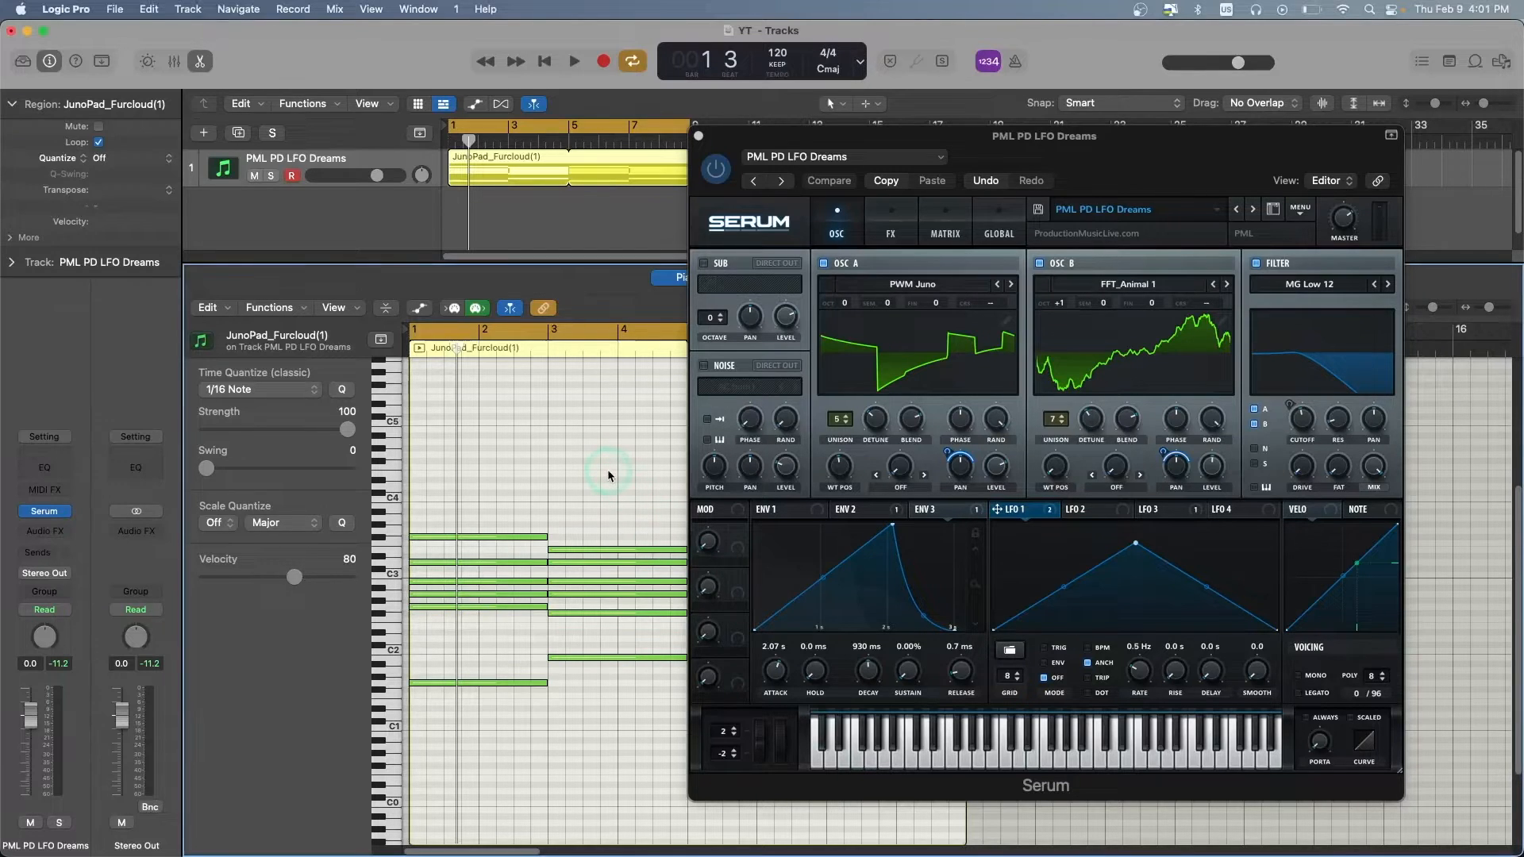
{"action": "key", "text": "space"}
{"action": "left_click_drag", "start_coordinate": [1290, 373], "coordinate": [1274, 403]}
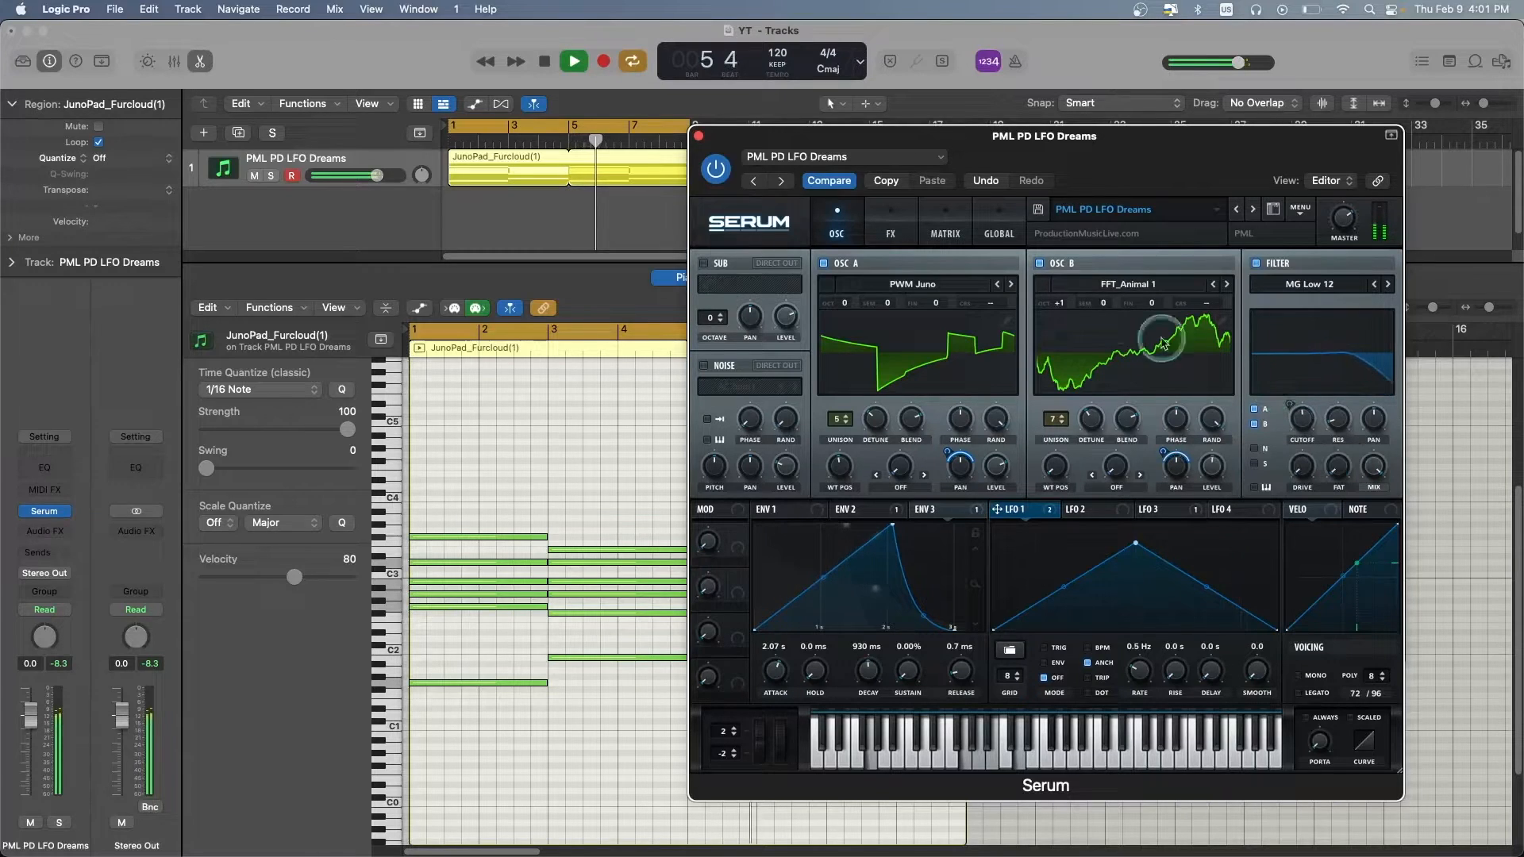
{"action": "key", "text": "space"}
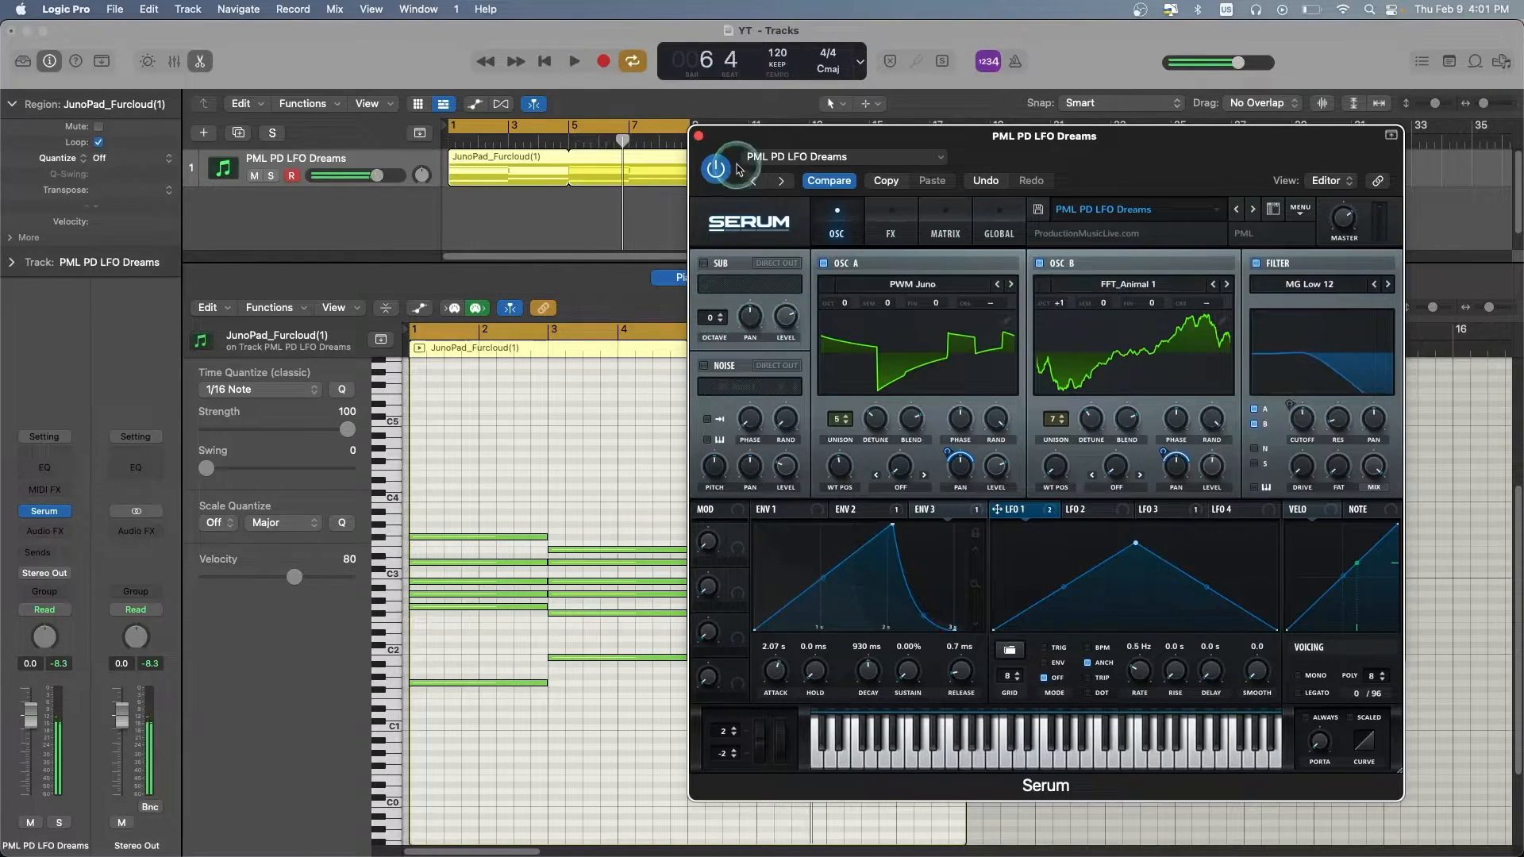
{"action": "left_click", "coordinate": [699, 138]}
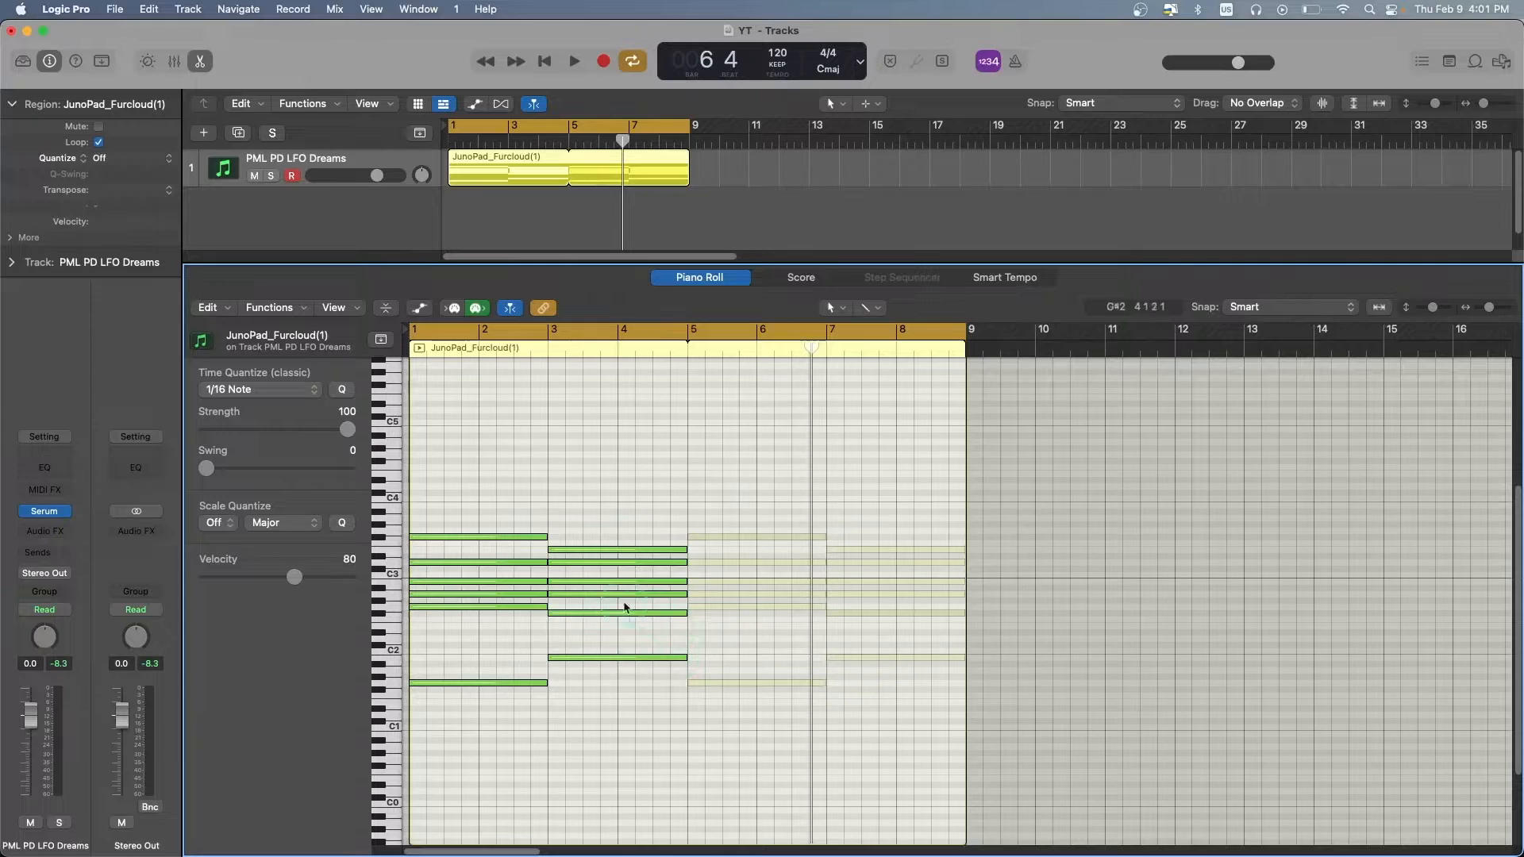
Step through and audition the individual chord notes of the JunoPad_Furcloud region in the piano roll
{"action": "left_click", "coordinate": [531, 684]}
{"action": "key", "text": "Up"}
{"action": "key", "text": "Up"}
{"action": "key", "text": "Up"}
{"action": "key", "text": "Up"}
{"action": "key", "text": "Up"}
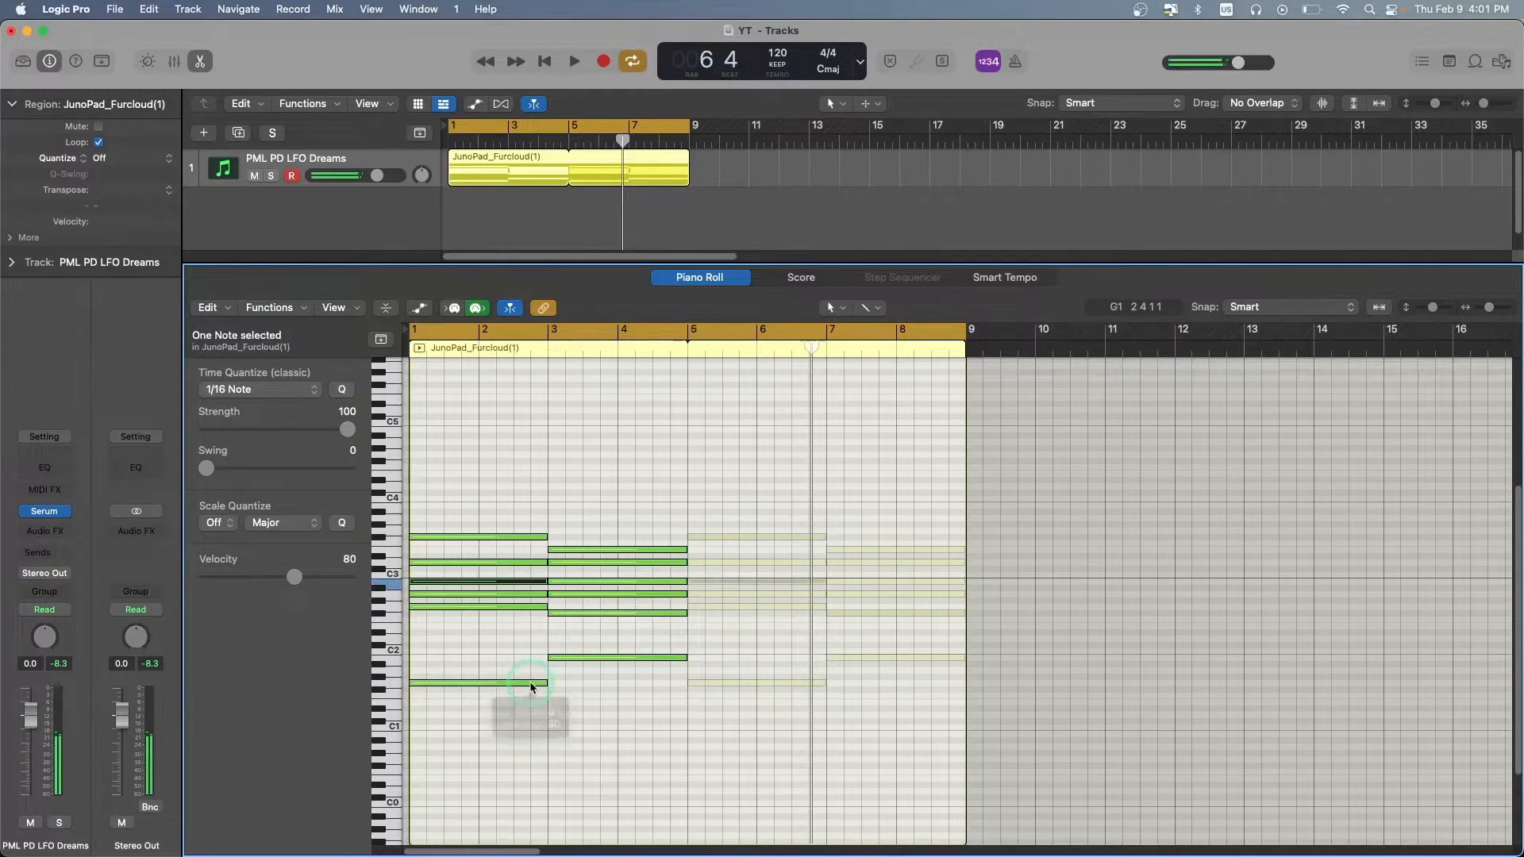
{"action": "key", "text": "Right"}
{"action": "key", "text": "Right"}
{"action": "key", "text": "Right"}
{"action": "key", "text": "Right"}
{"action": "key", "text": "Right"}
{"action": "key", "text": "Right"}
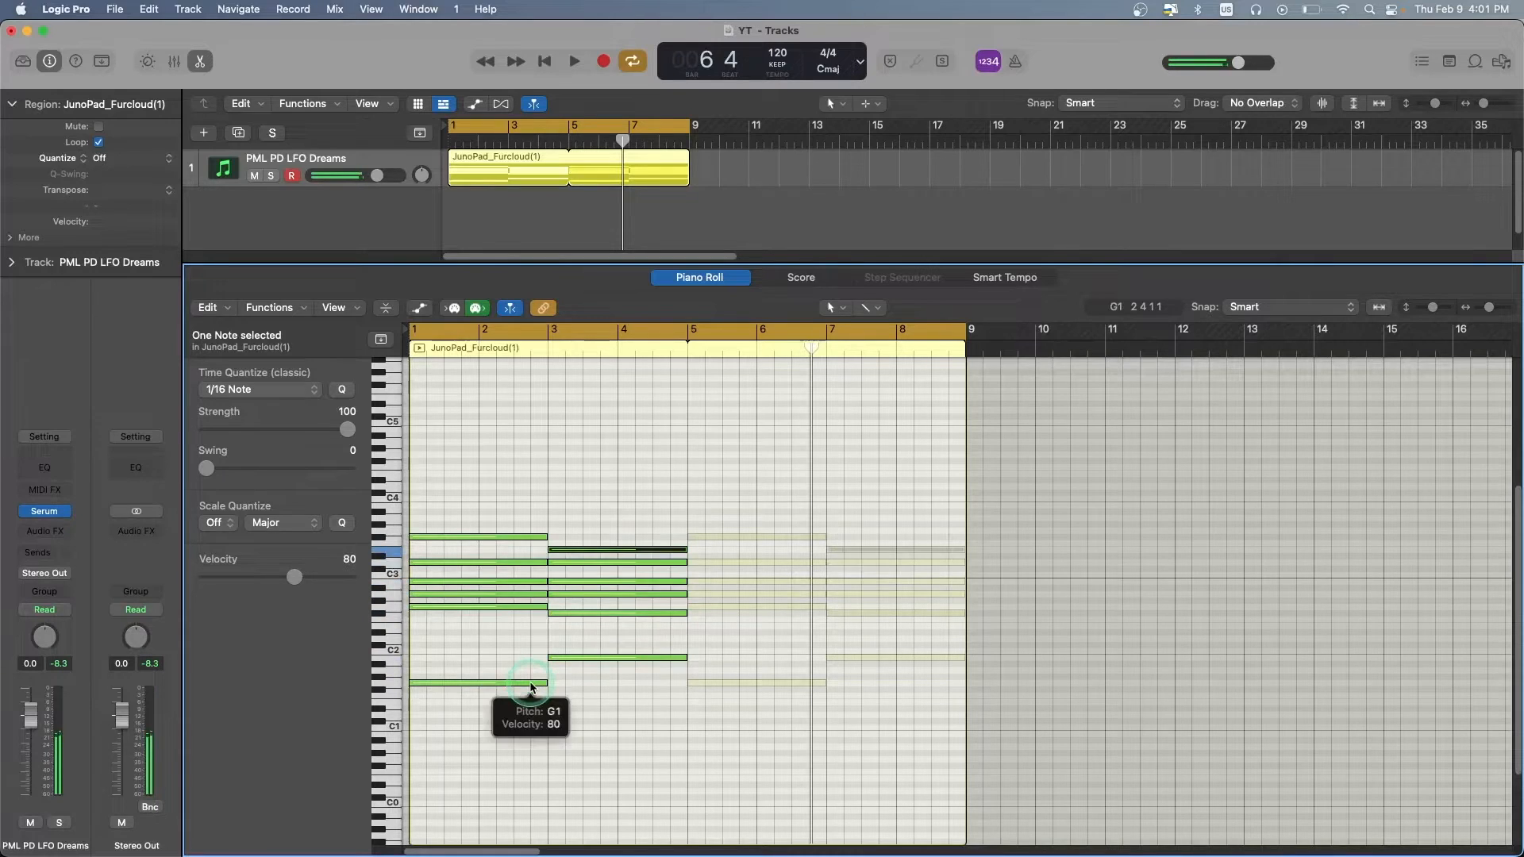
{"action": "left_click", "coordinate": [591, 692]}
Close the piano roll, duplicate the pad track with its region and mute the original track
{"action": "left_click", "coordinate": [481, 169]}
{"action": "left_click", "coordinate": [199, 63]}
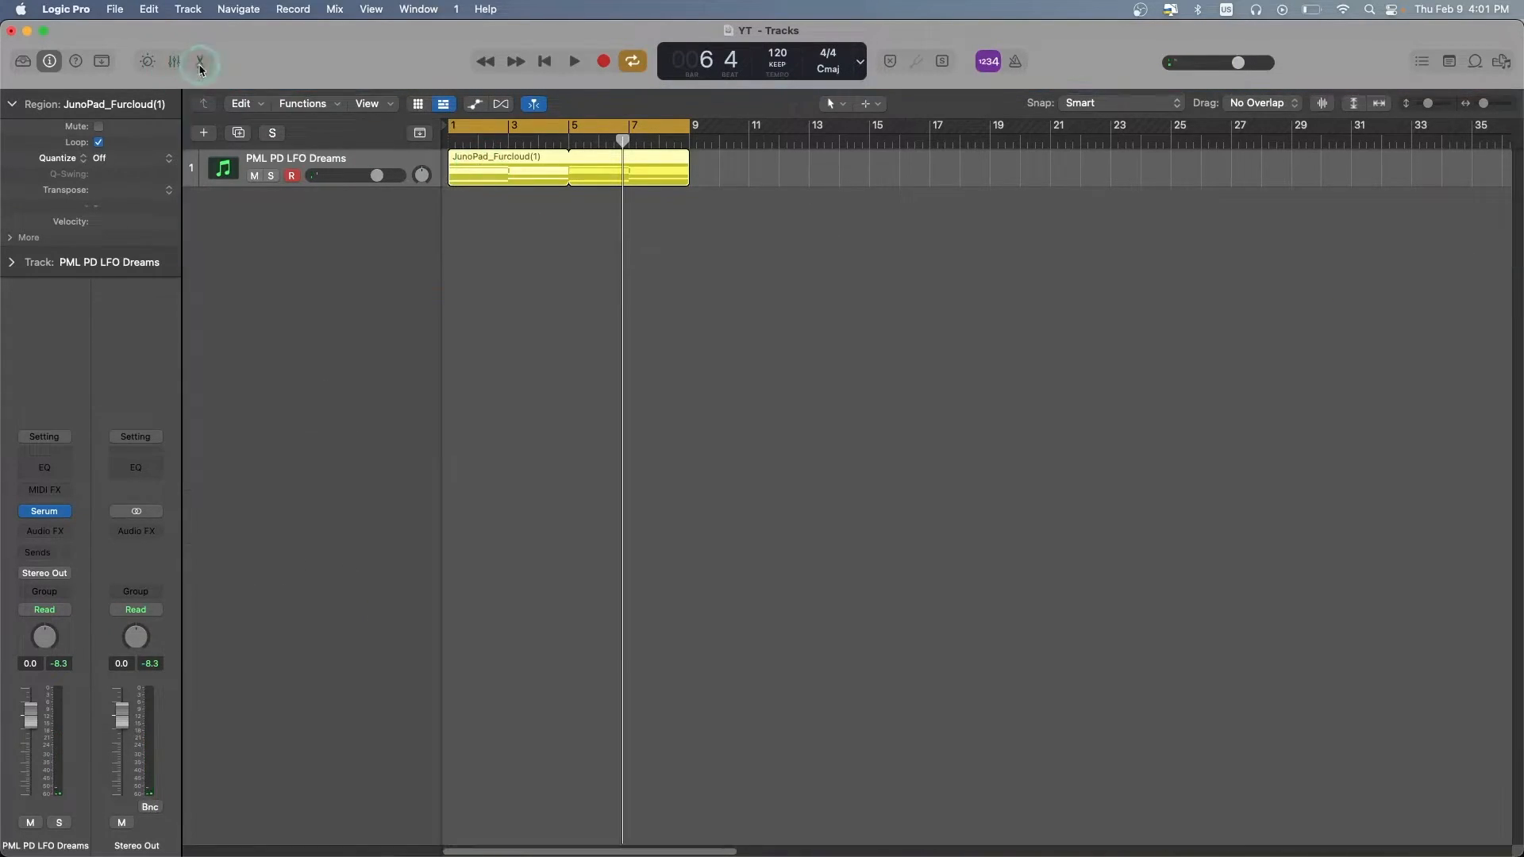
{"action": "left_click", "coordinate": [238, 133]}
{"action": "left_click", "coordinate": [271, 183]}
Open Serum on the duplicated track, move its window and initialise the preset
{"action": "left_click", "coordinate": [44, 511]}
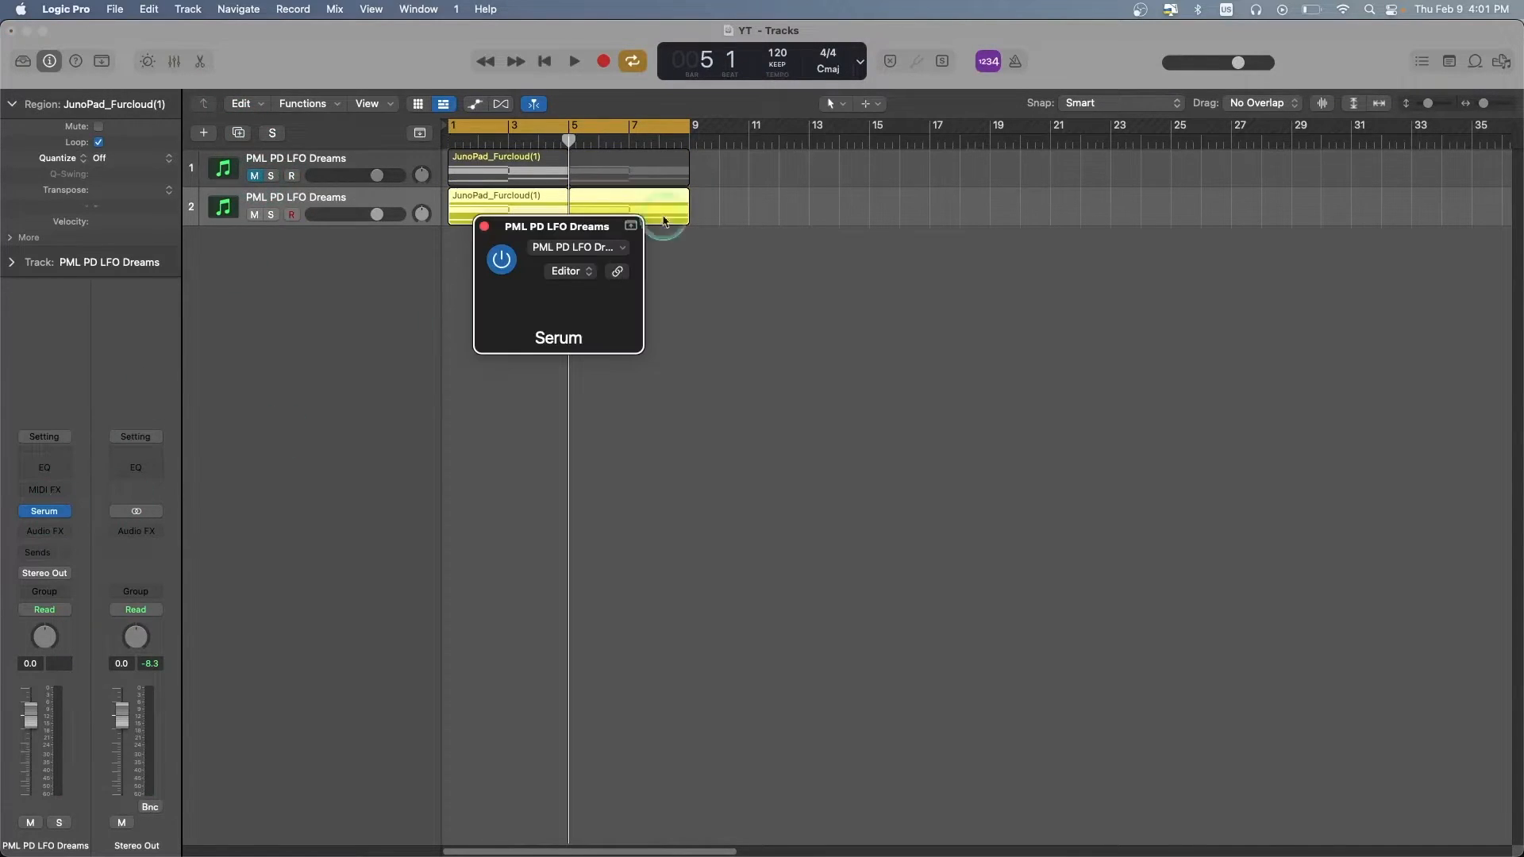
{"action": "left_click", "coordinate": [912, 241]}
{"action": "left_click_drag", "start_coordinate": [912, 242], "coordinate": [759, 98]}
{"action": "left_click", "coordinate": [924, 157]}
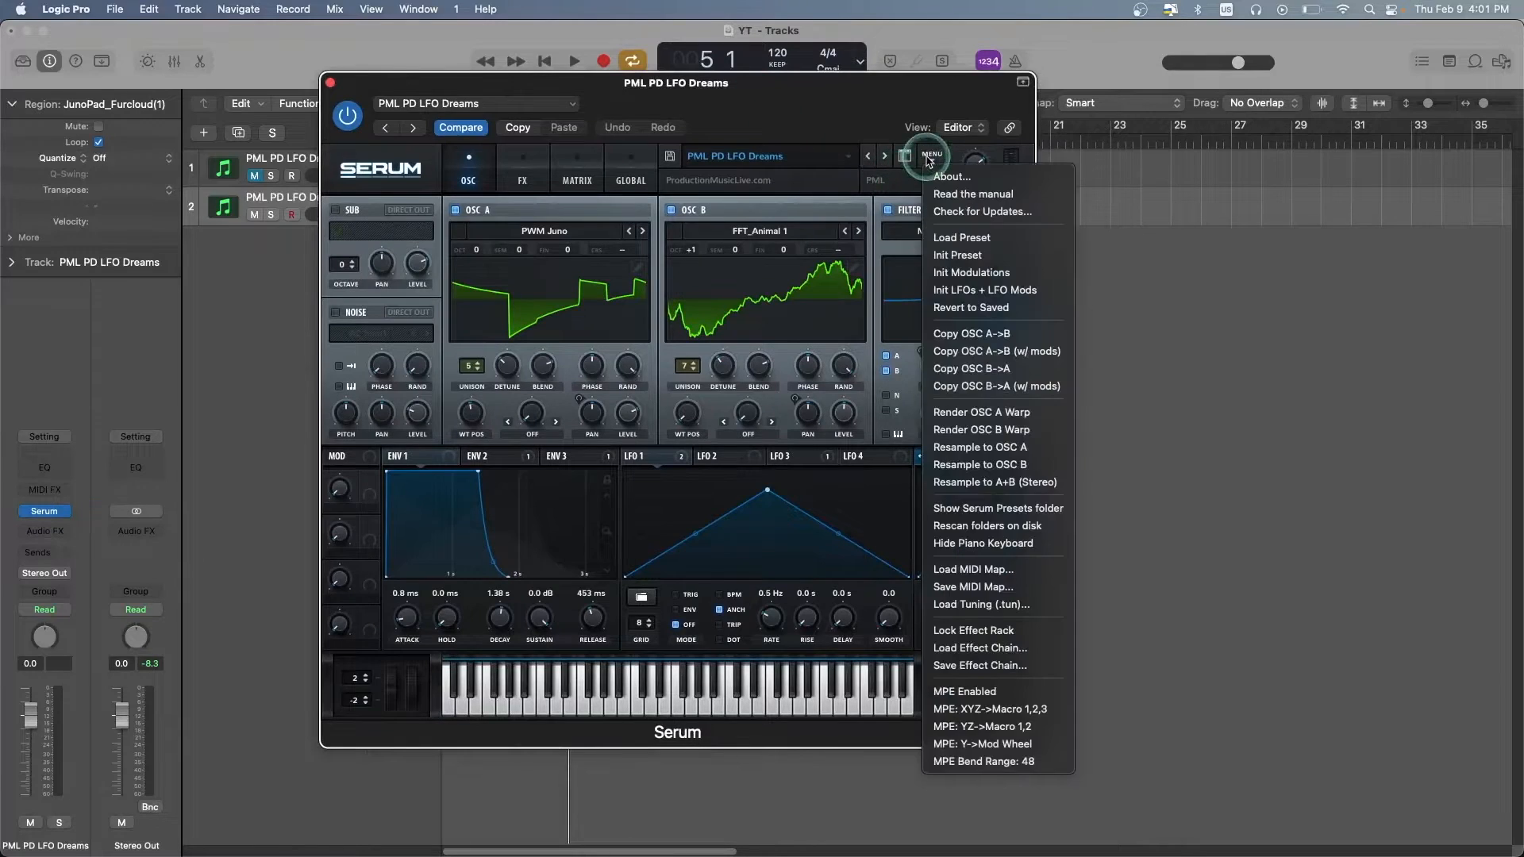
{"action": "left_click", "coordinate": [963, 254]}
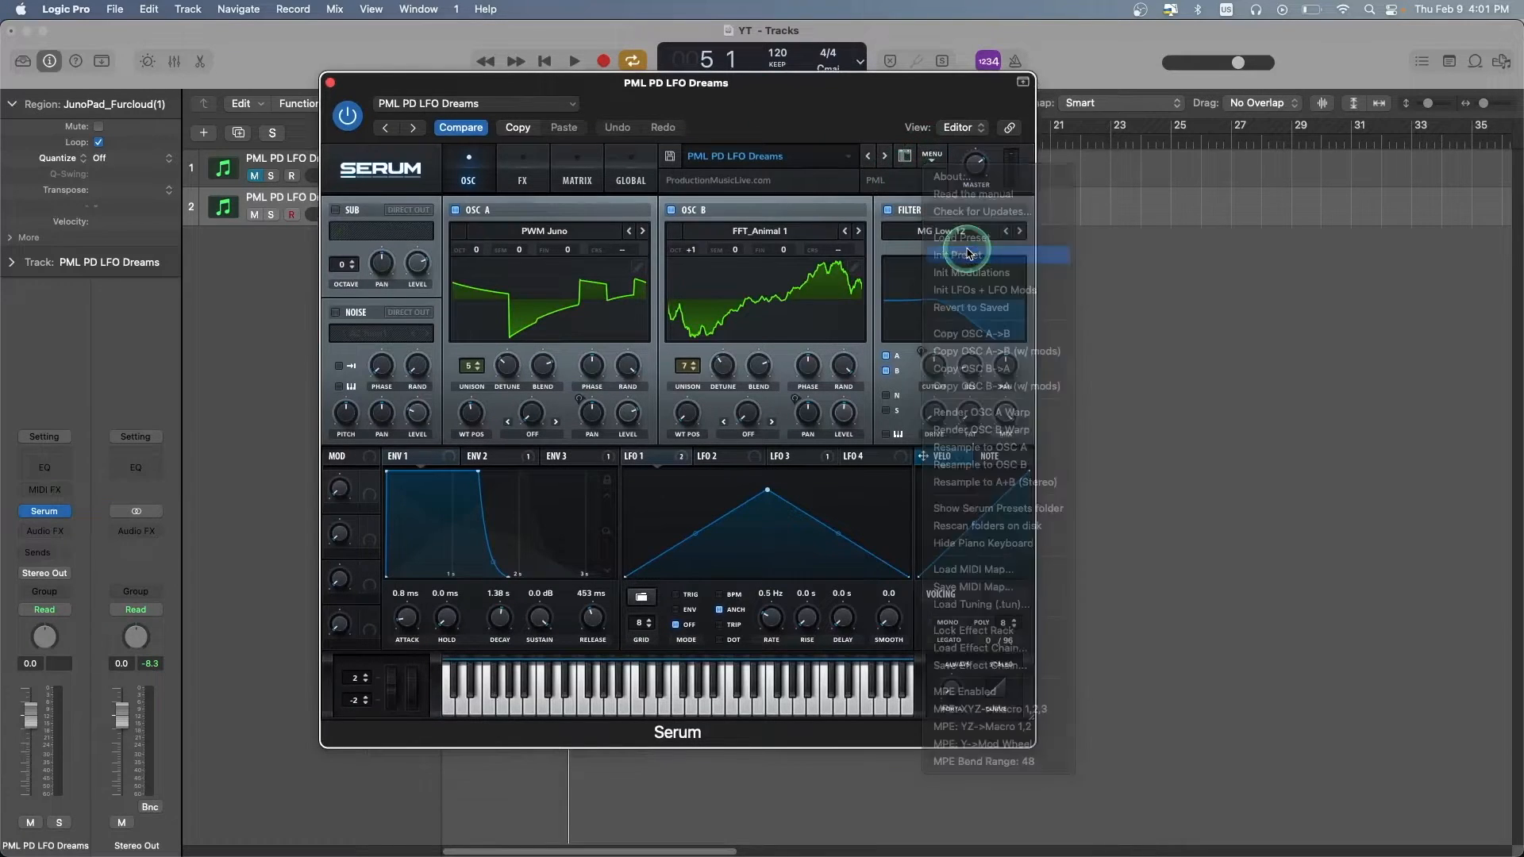
Scale the Serum interface to 125%, hide the plug-in header and reposition the window to fit the screen
{"action": "left_click", "coordinate": [413, 165]}
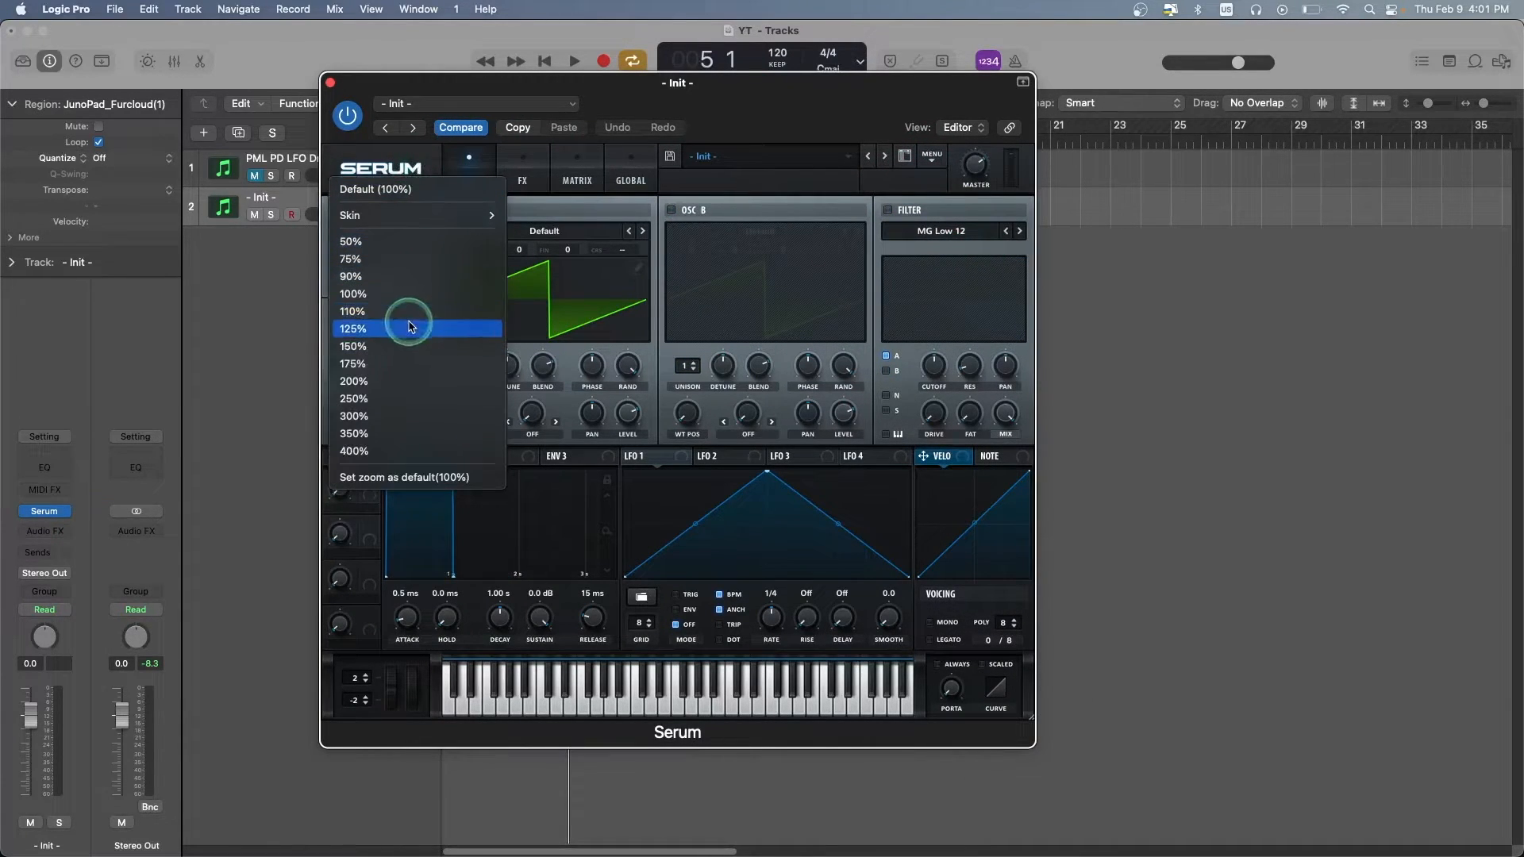
{"action": "left_click", "coordinate": [188, 339]}
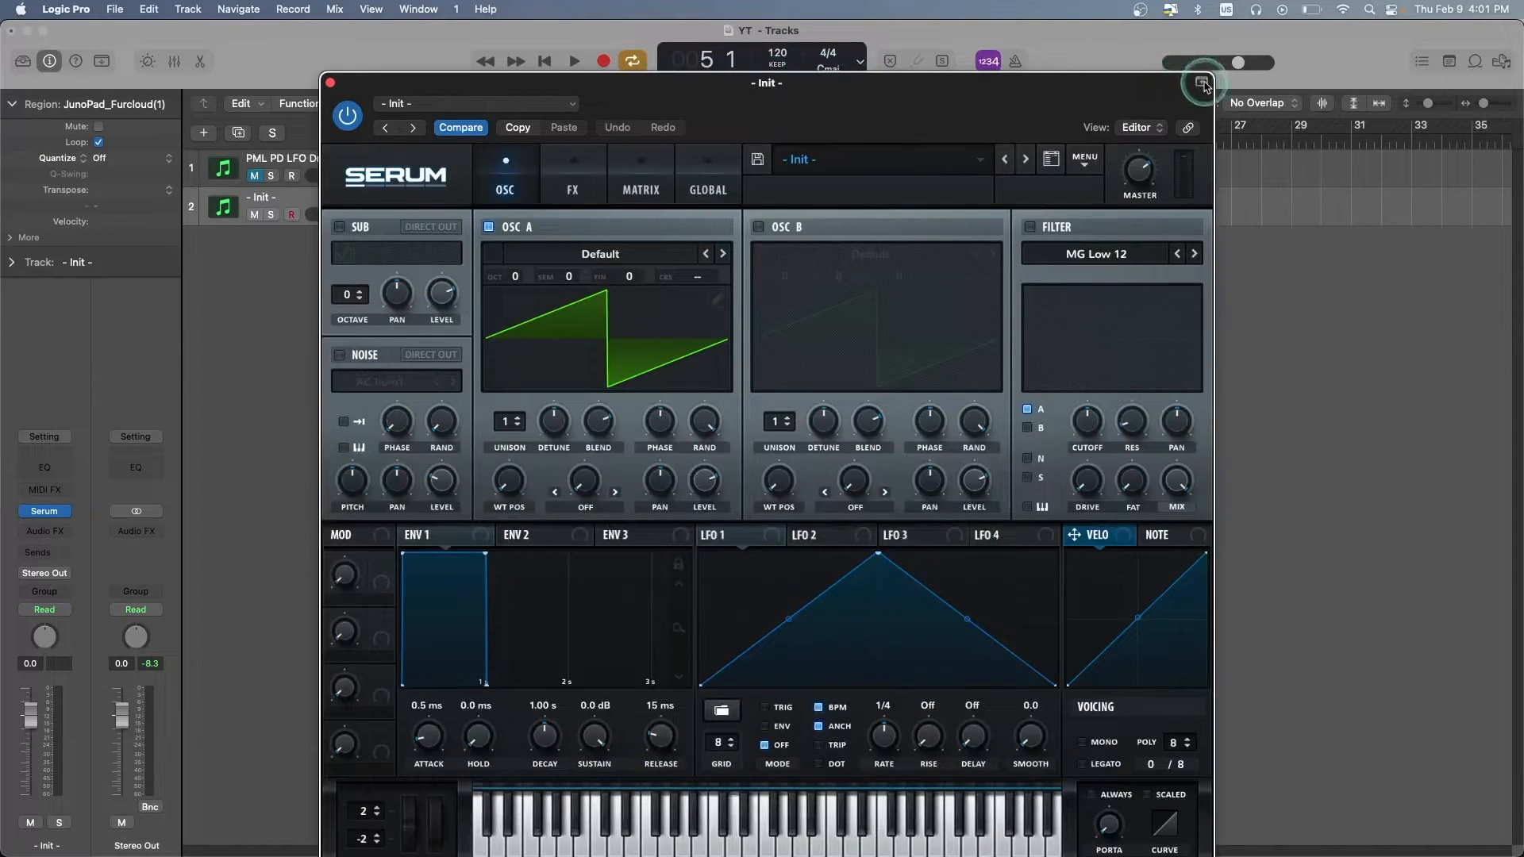
{"action": "left_click", "coordinate": [1204, 85]}
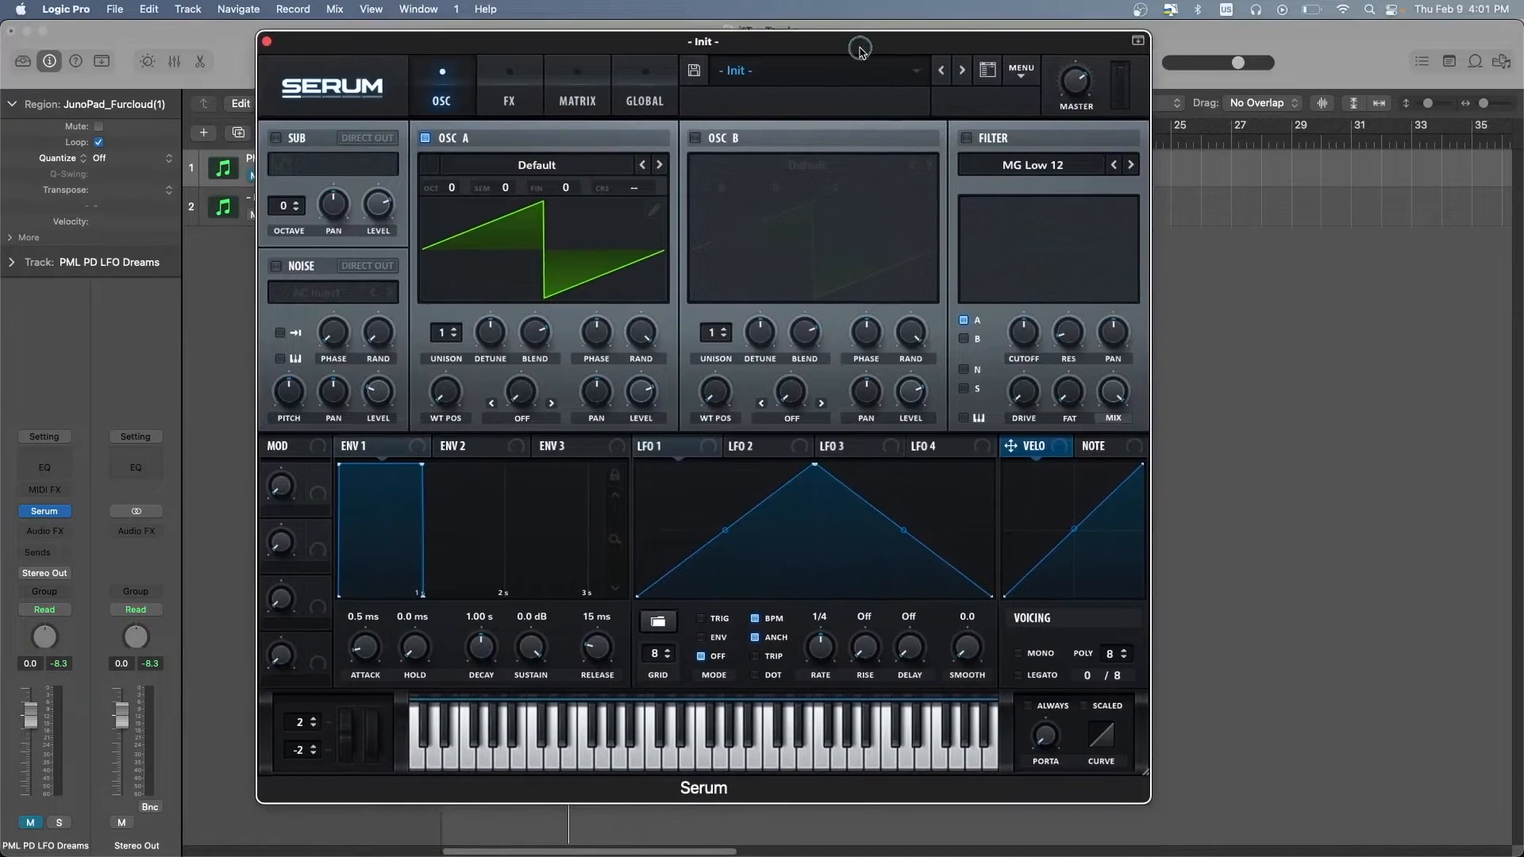
{"action": "left_click_drag", "start_coordinate": [860, 48], "coordinate": [858, 45]}
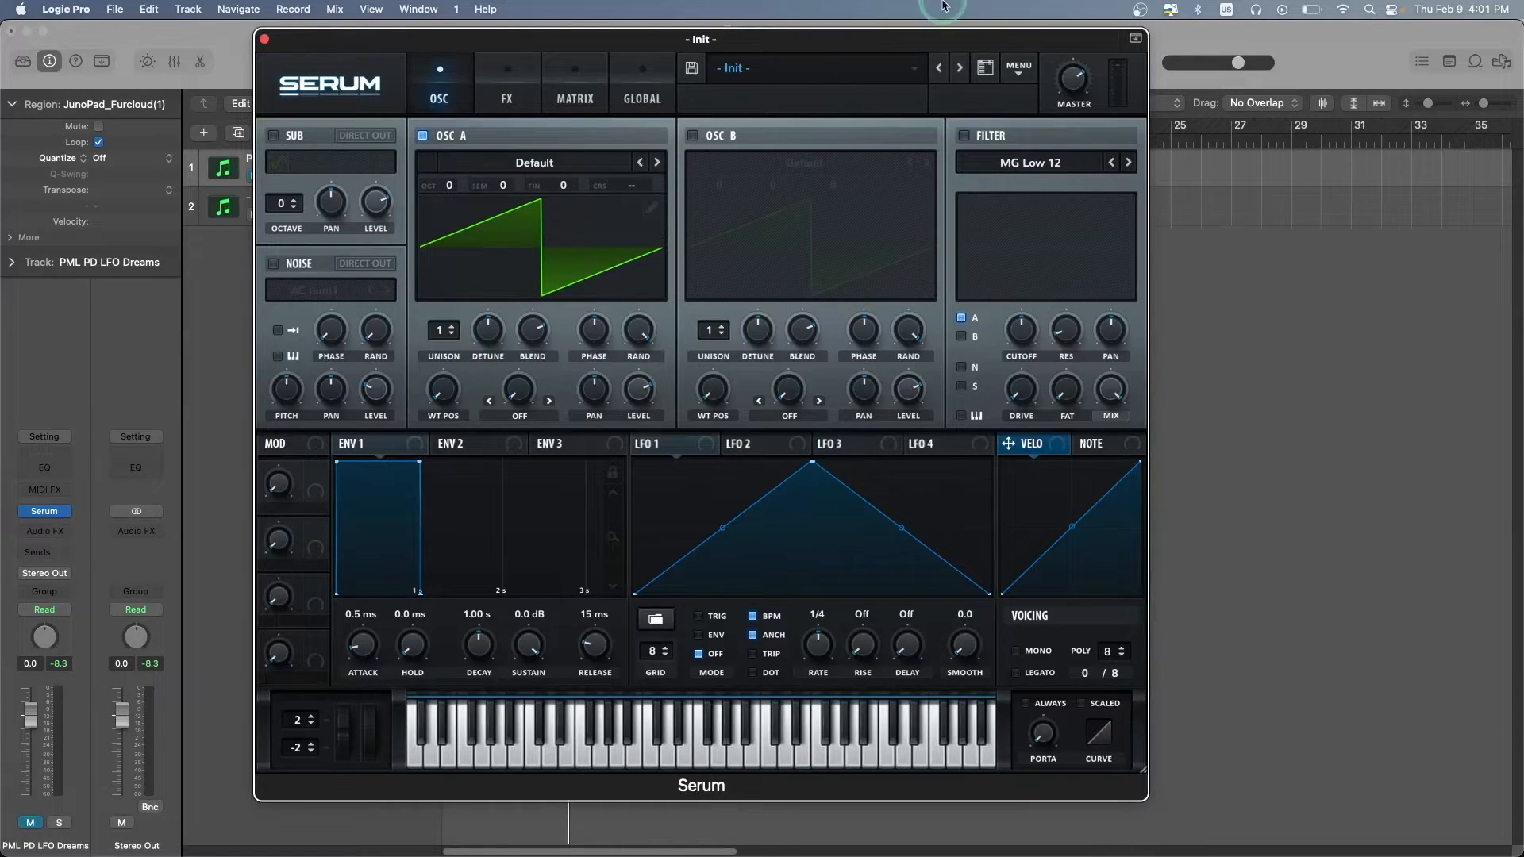
Enable the MG Low 12 filter, route oscillators A and B through it and lower the cutoff slightly
{"action": "left_click", "coordinate": [965, 136]}
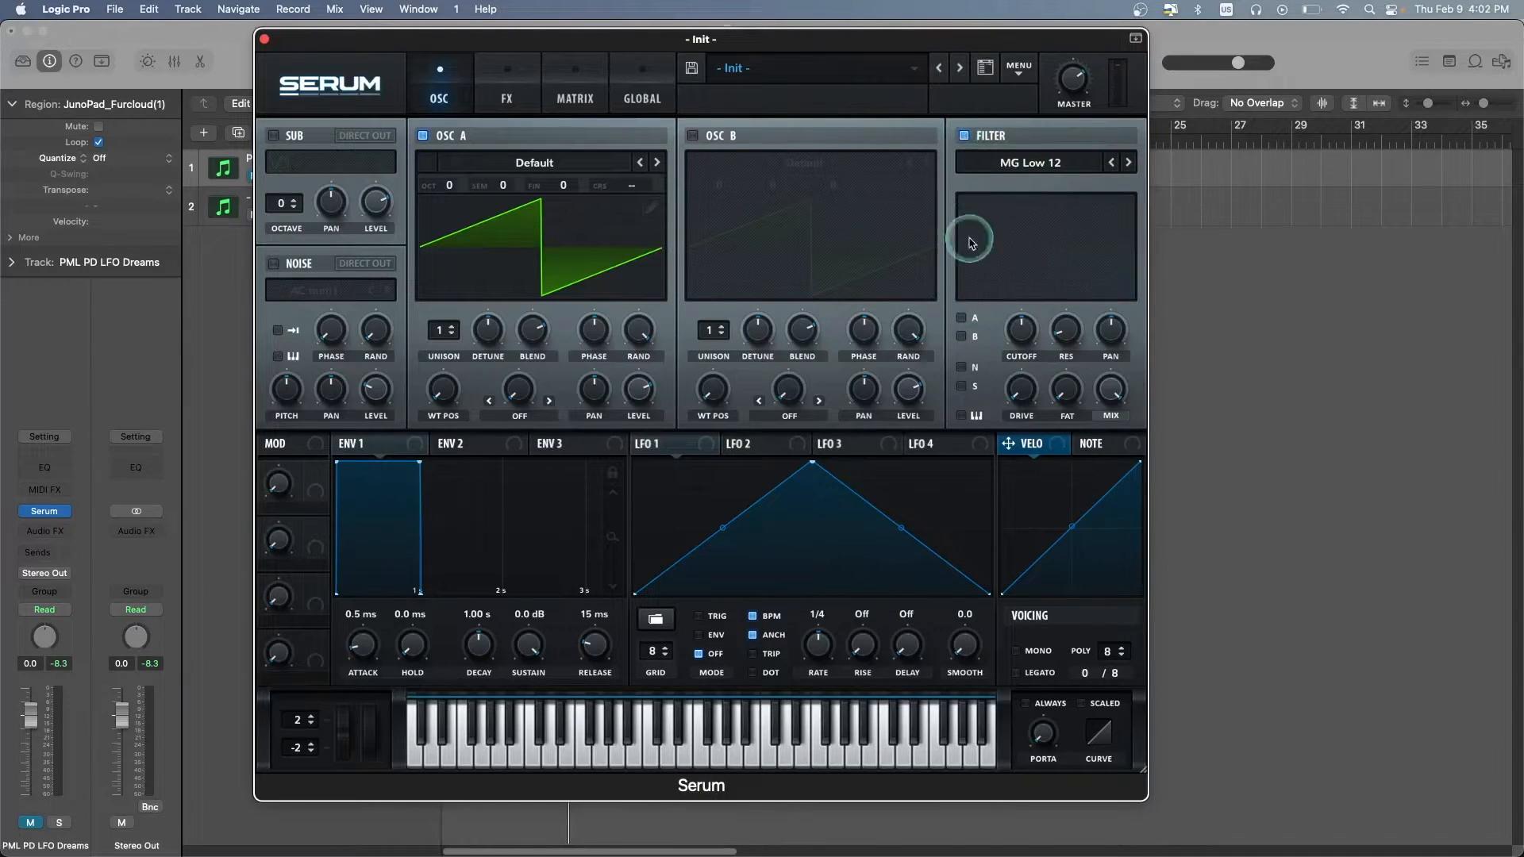
{"action": "left_click", "coordinate": [960, 318]}
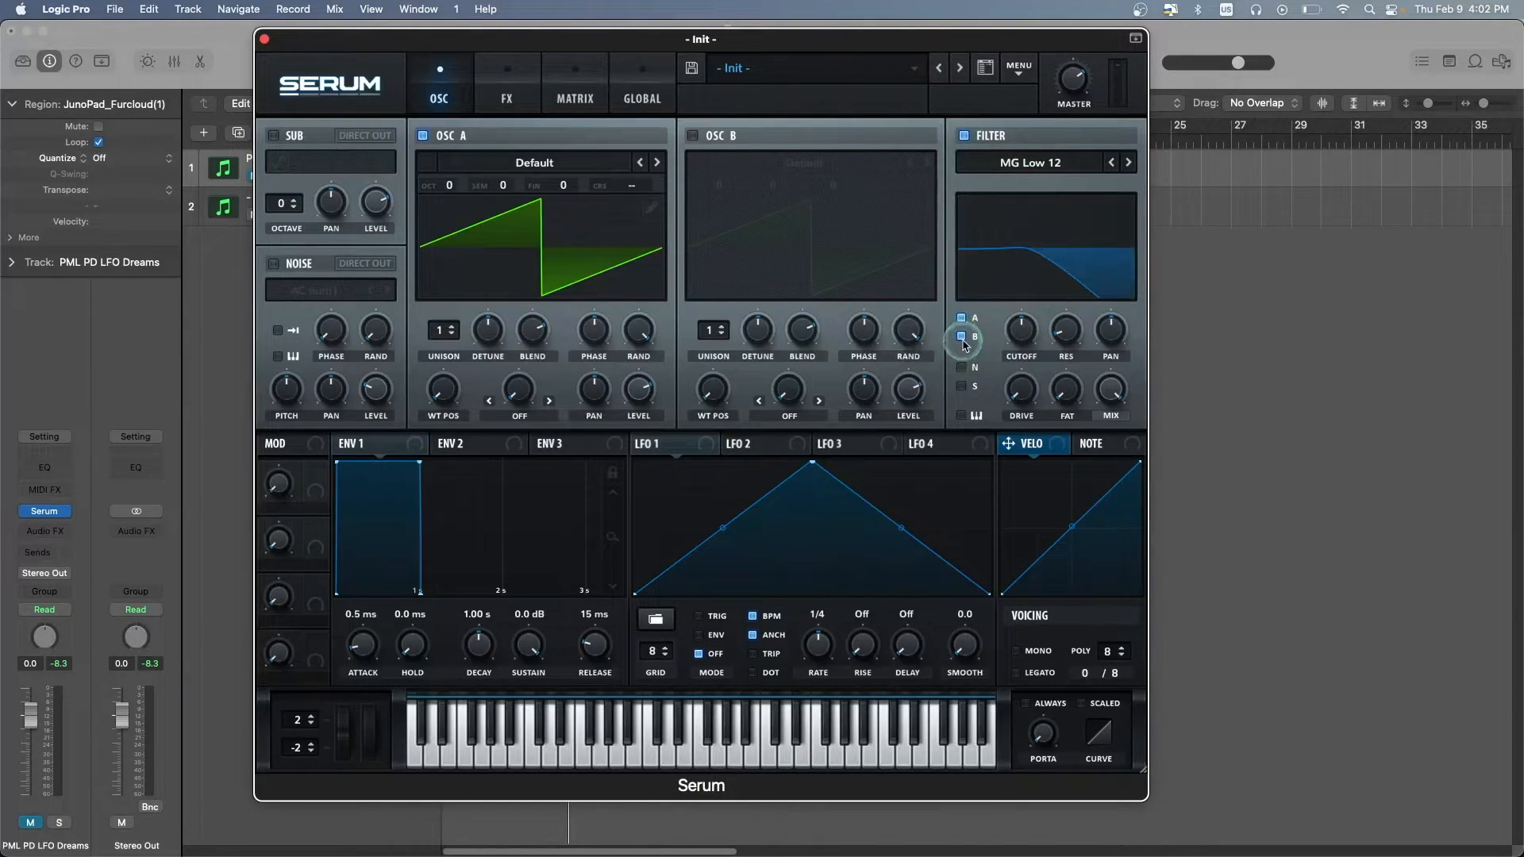
{"action": "left_click", "coordinate": [1014, 355]}
{"action": "left_click_drag", "start_coordinate": [1014, 355], "coordinate": [1019, 345]}
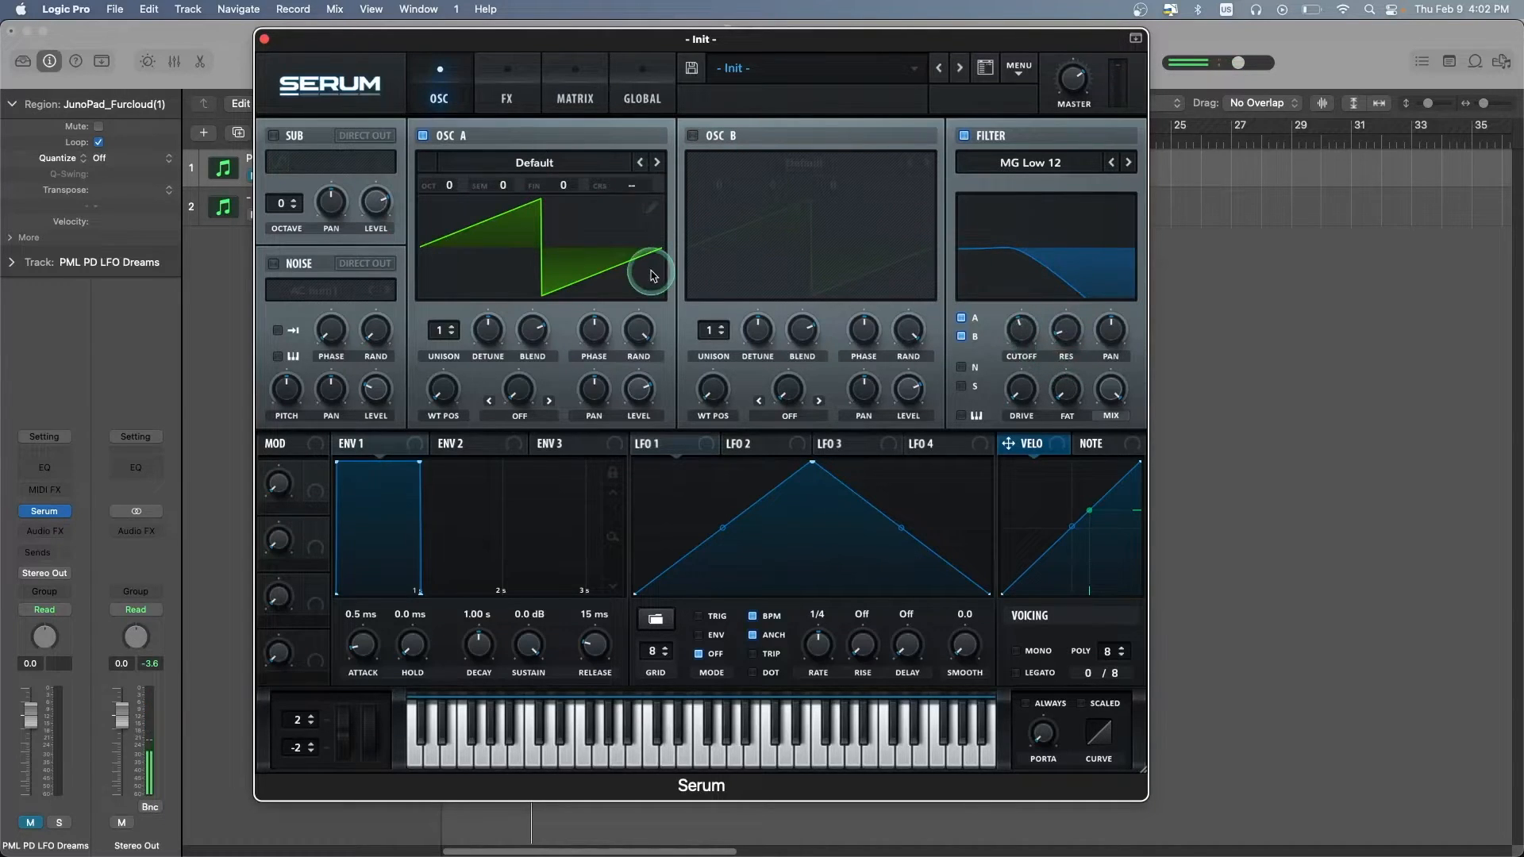
Load the analog PWM Juno wavetable into oscillator A
{"action": "left_click", "coordinate": [534, 162]}
{"action": "mouse_move", "coordinate": [564, 181]}
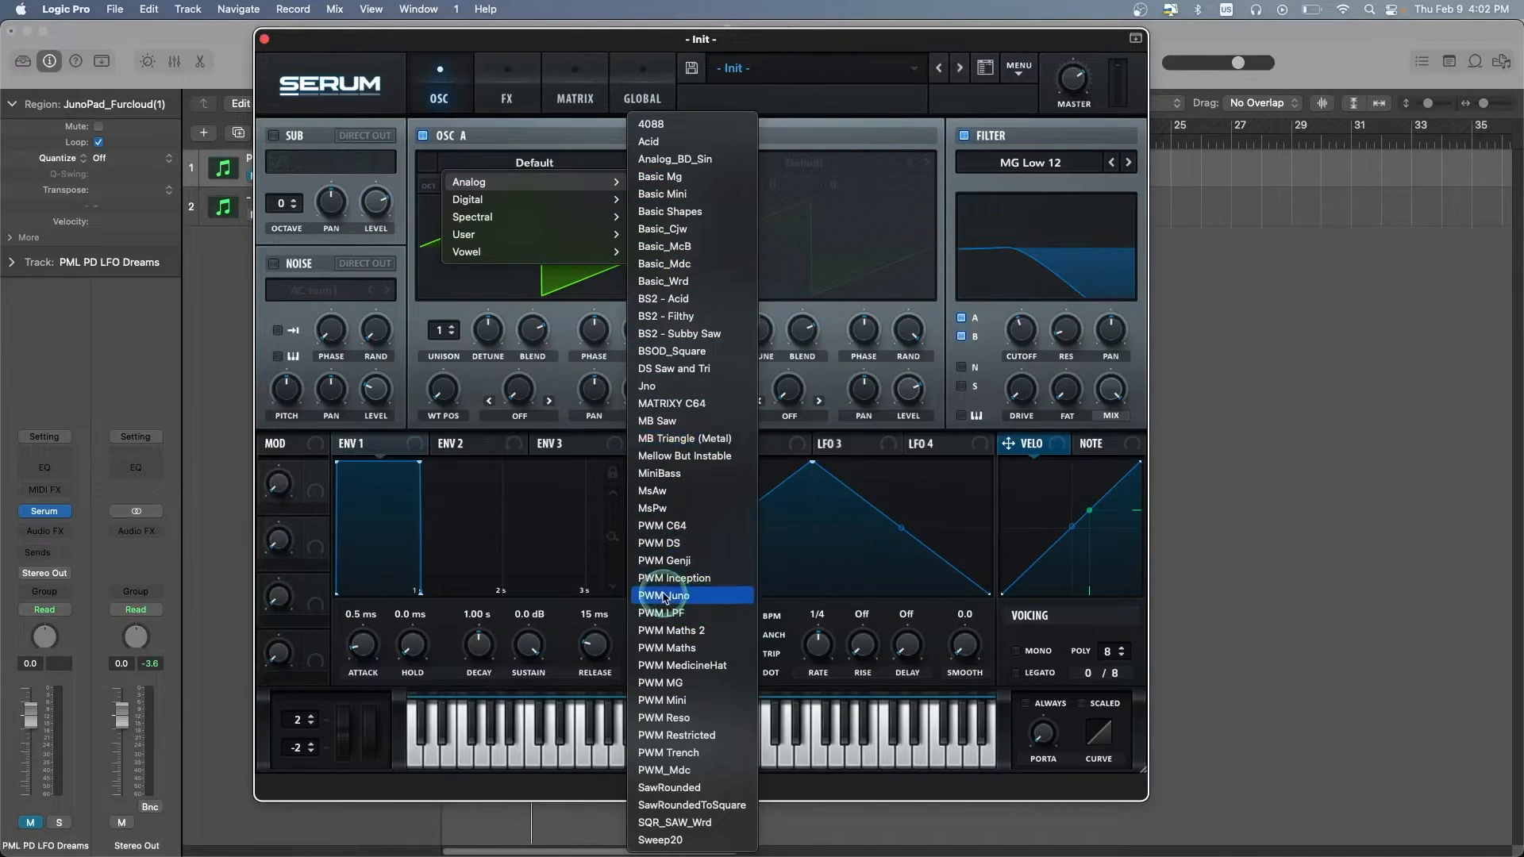
{"action": "left_click", "coordinate": [689, 597]}
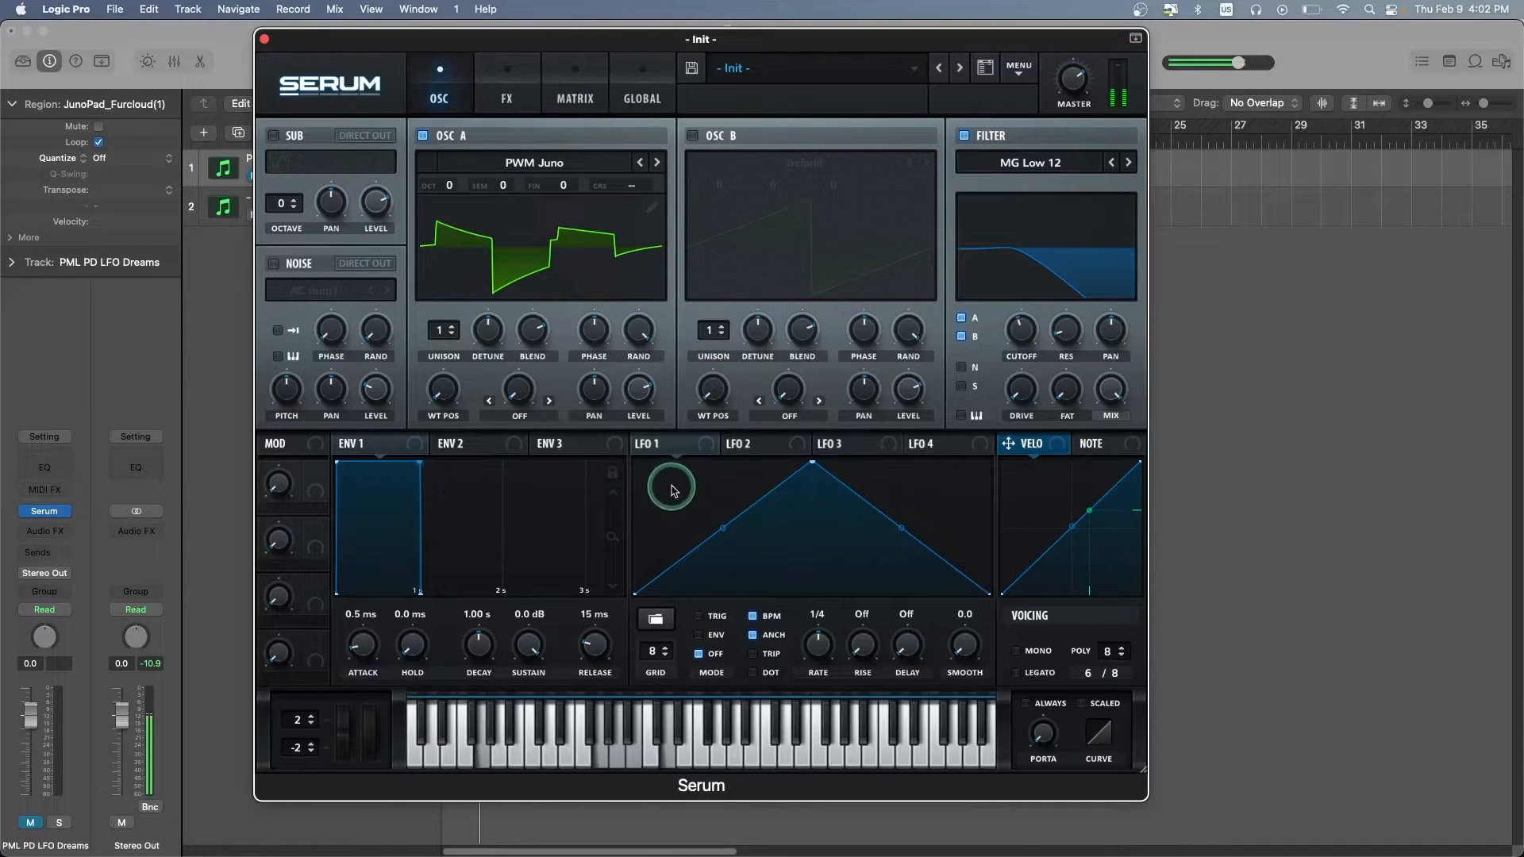
Set oscillator A's unison to 5 voices and reduce its detune
{"action": "left_click", "coordinate": [452, 326]}
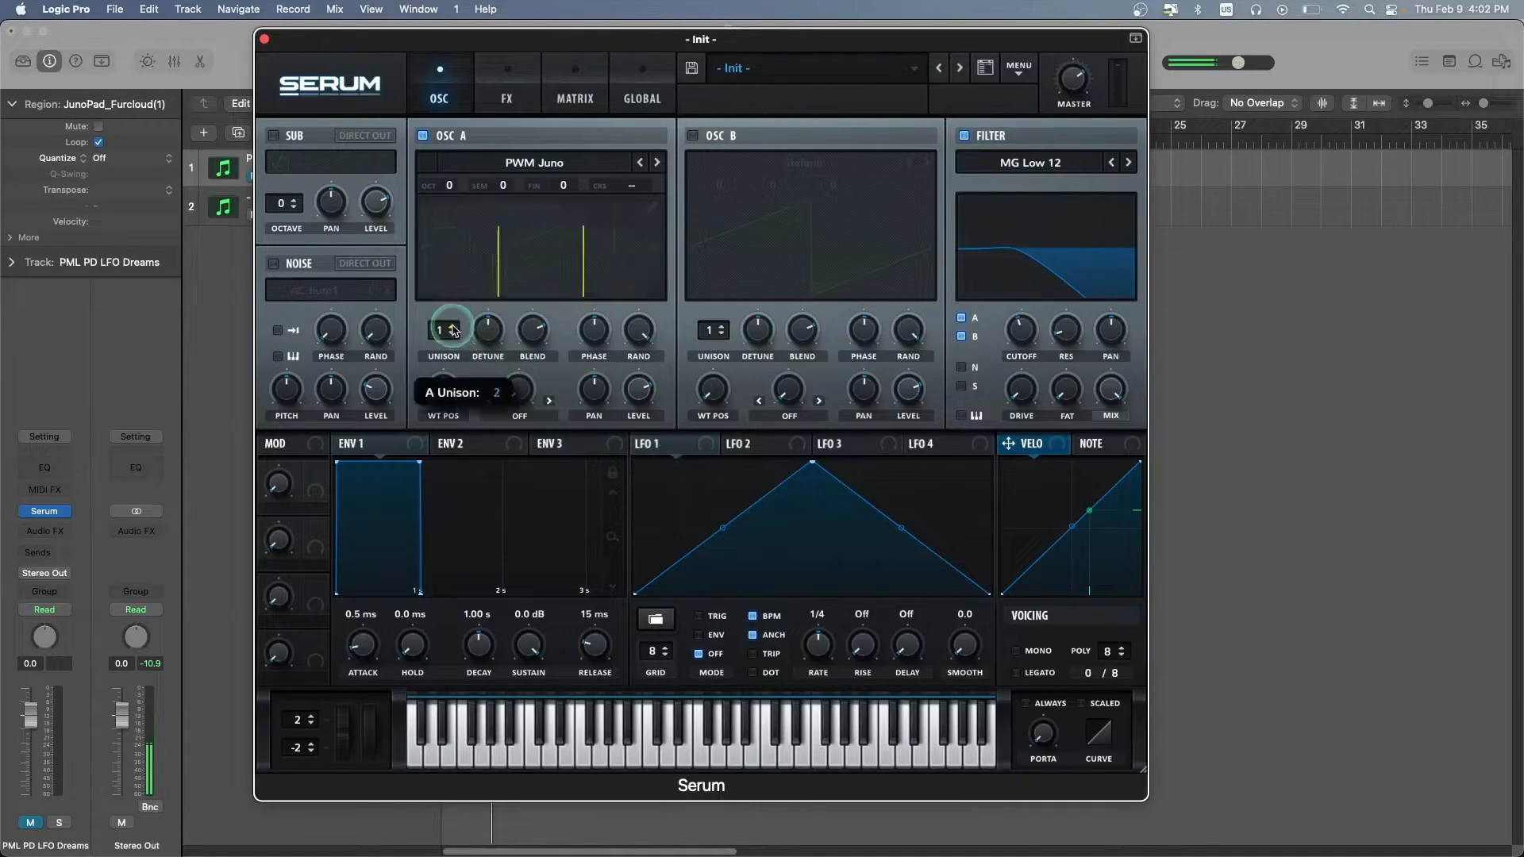
{"action": "left_click", "coordinate": [454, 327]}
{"action": "left_click", "coordinate": [453, 327]}
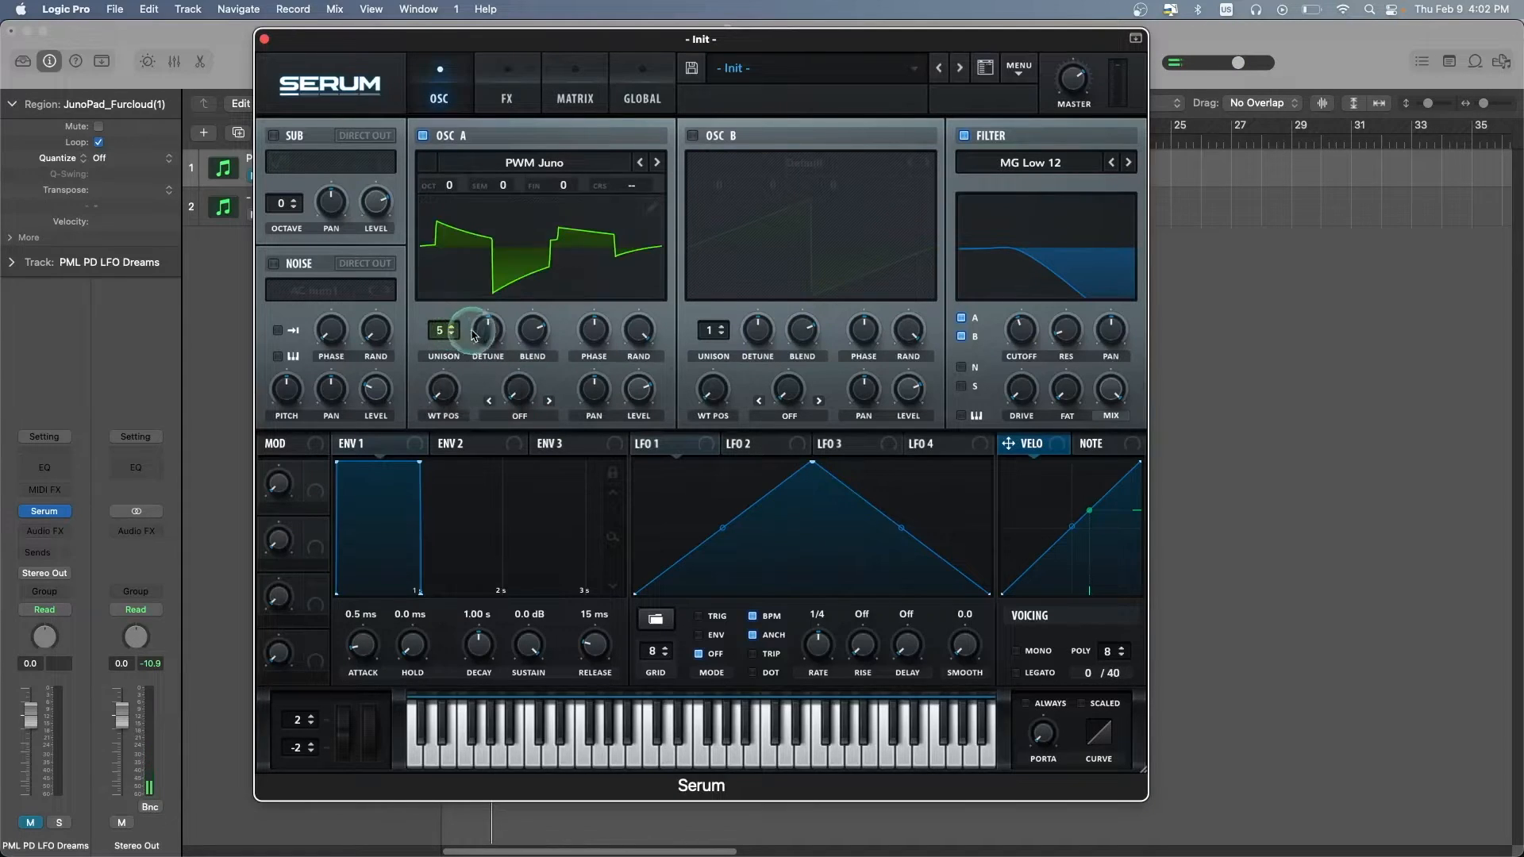
{"action": "left_click_drag", "start_coordinate": [490, 333], "coordinate": [484, 364]}
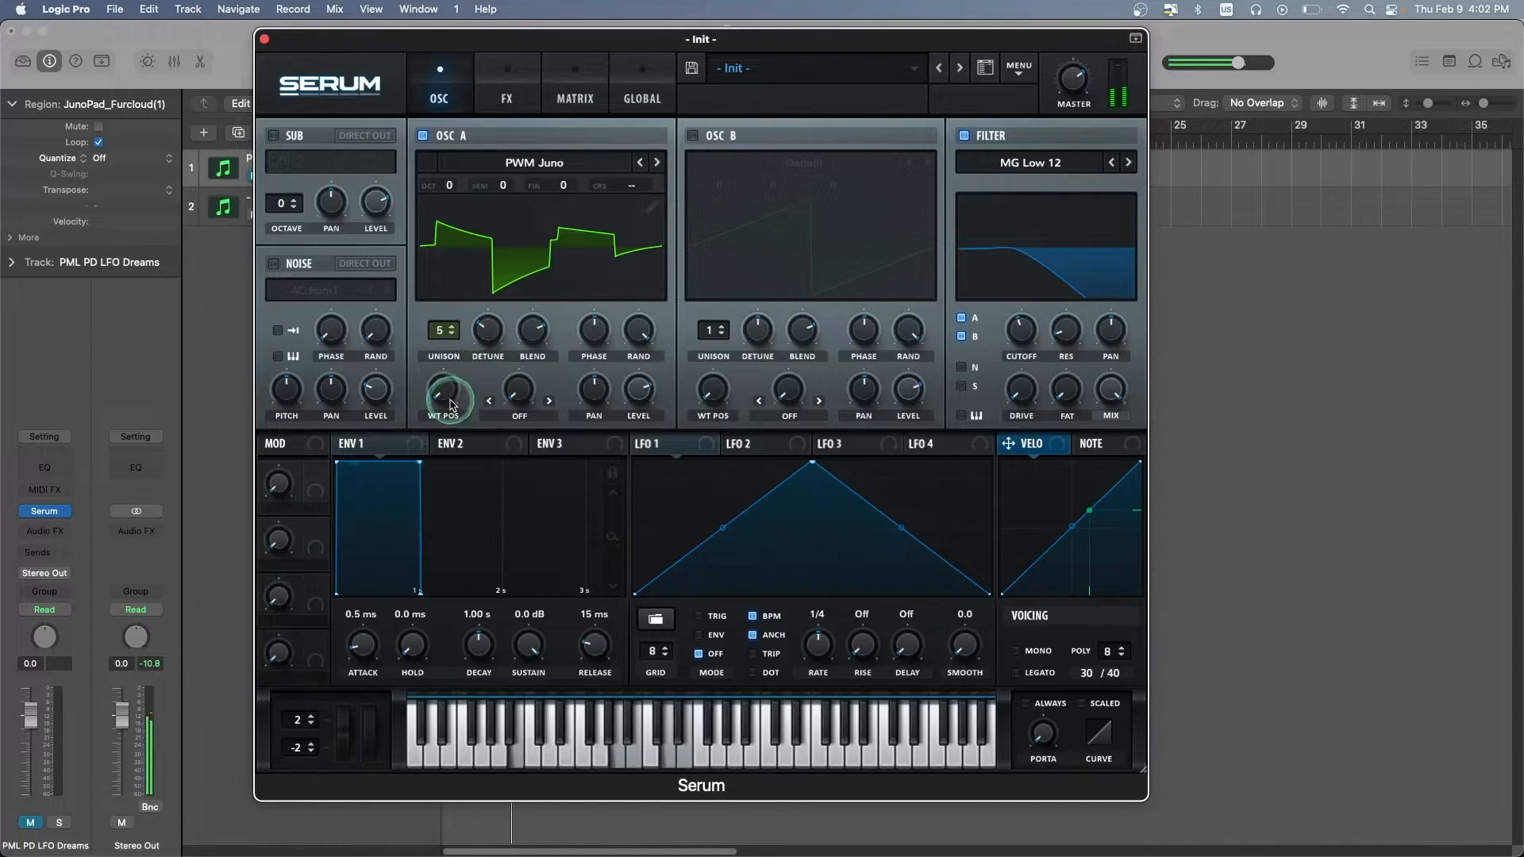
Set oscillator A's wavetable position to 54 and play the region to hear the change
{"action": "key", "text": "space"}
{"action": "left_click_drag", "start_coordinate": [442, 396], "coordinate": [444, 316]}
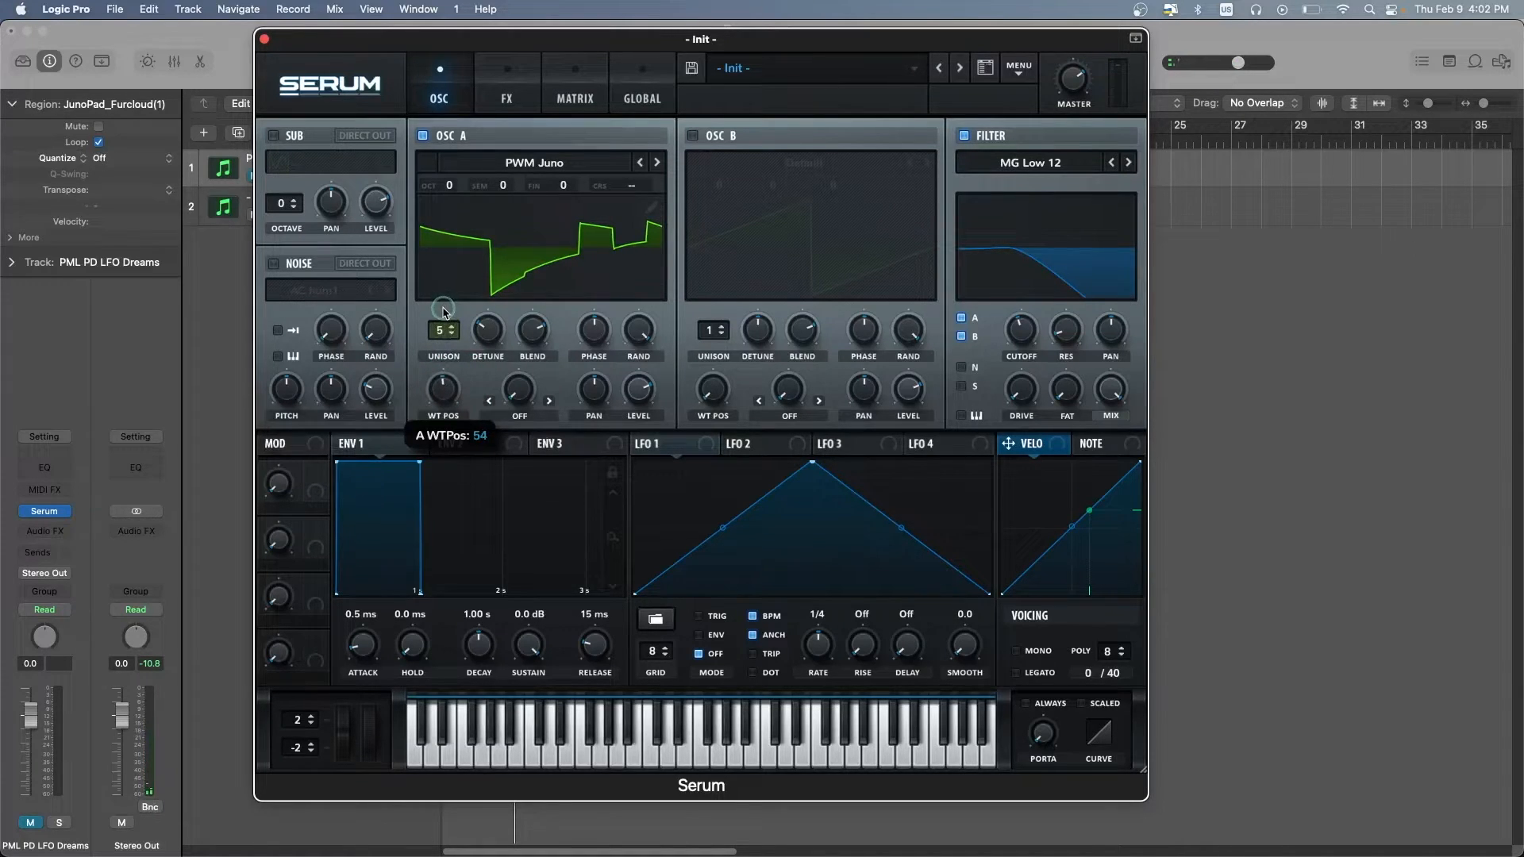
{"action": "key", "text": "space"}
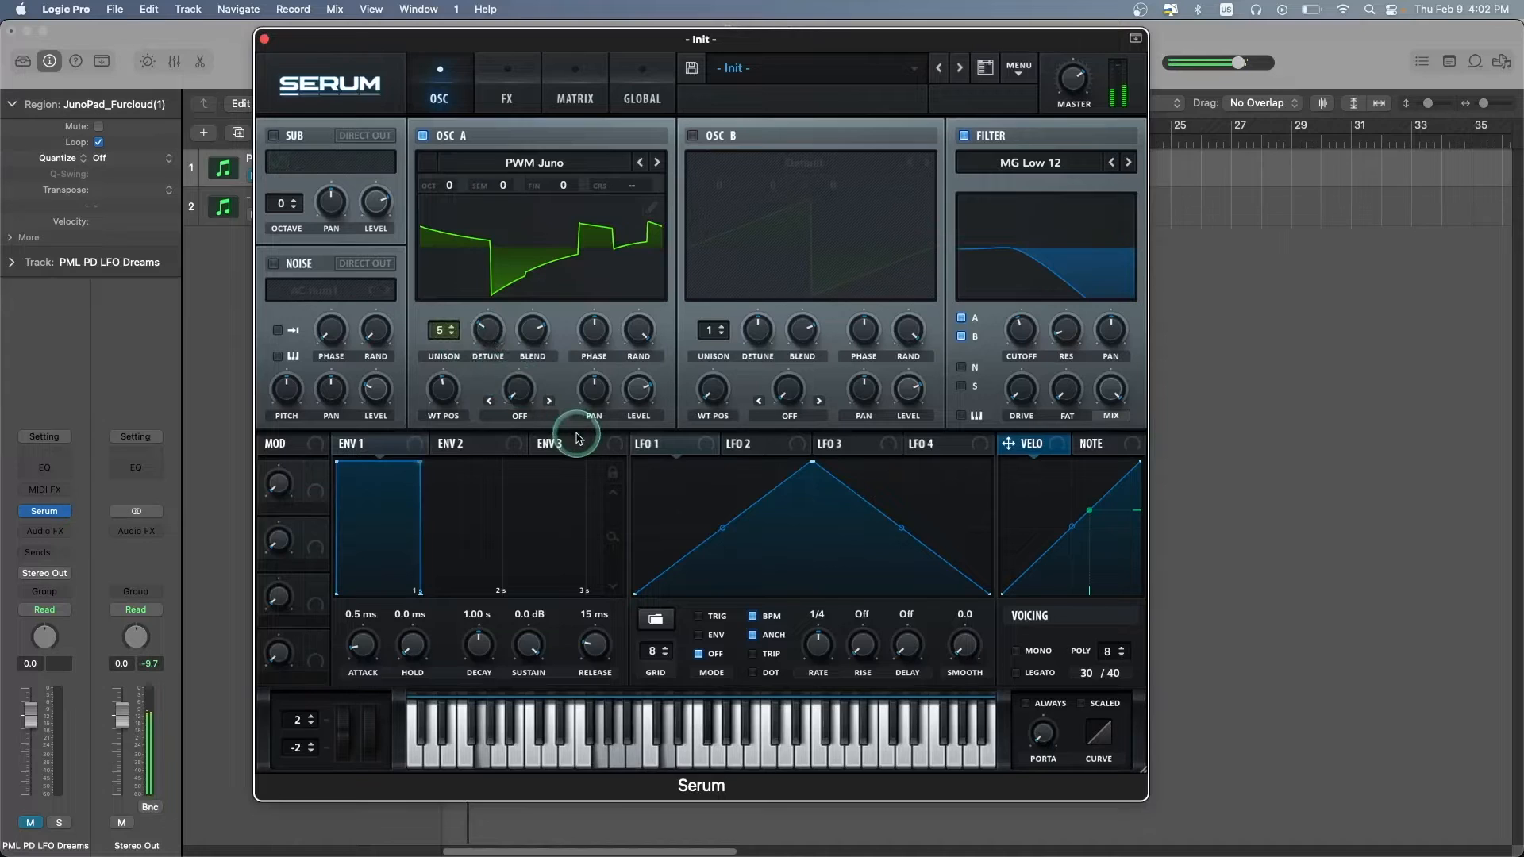
{"action": "key", "text": "space"}
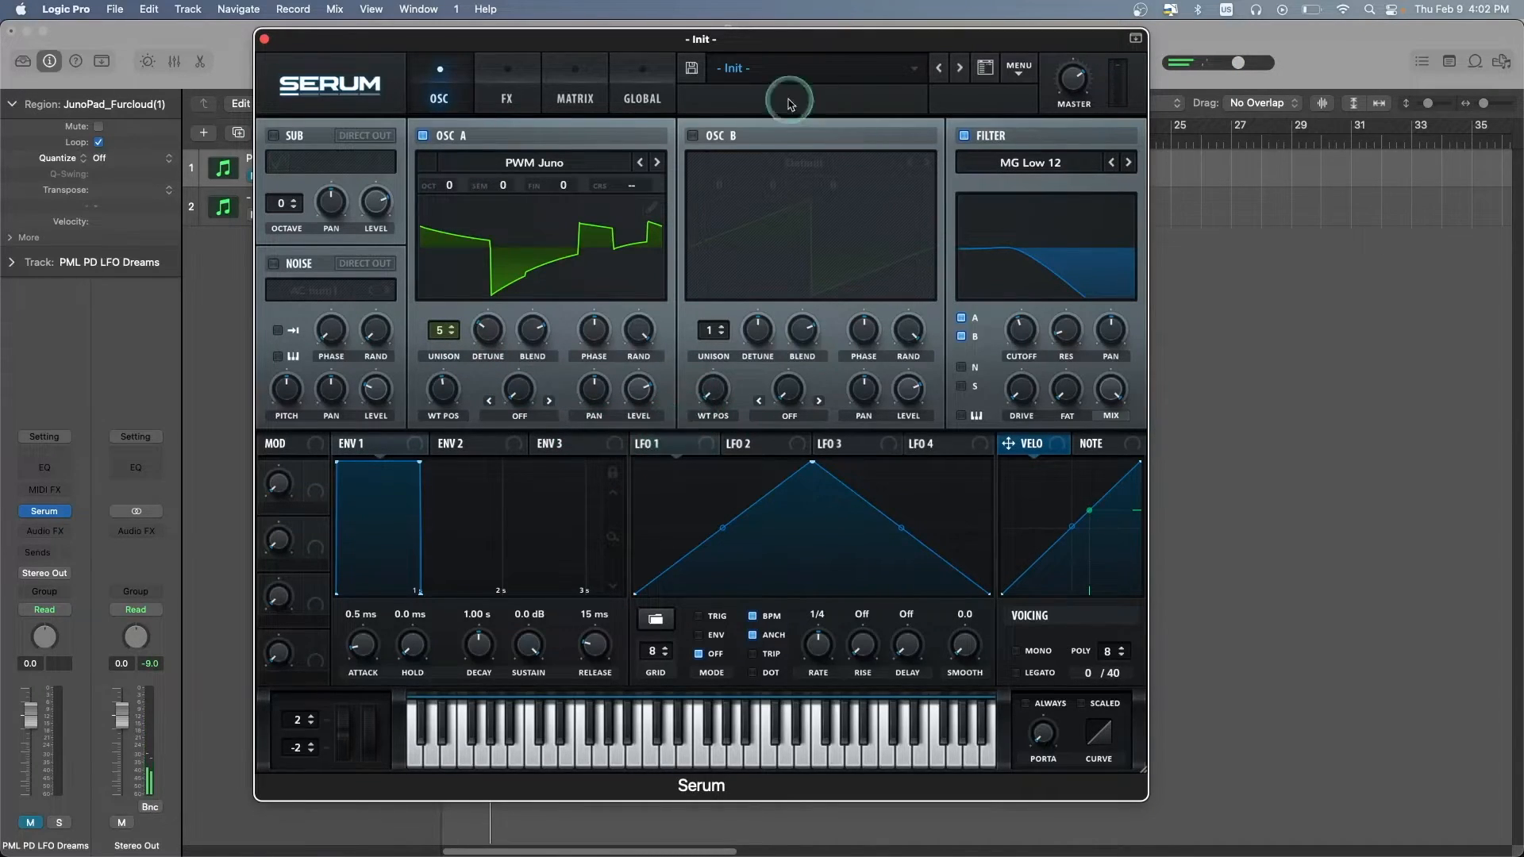
Enable oscillator B and load the digital FFT_Animal 1 wavetable into it
{"action": "left_click", "coordinate": [693, 142]}
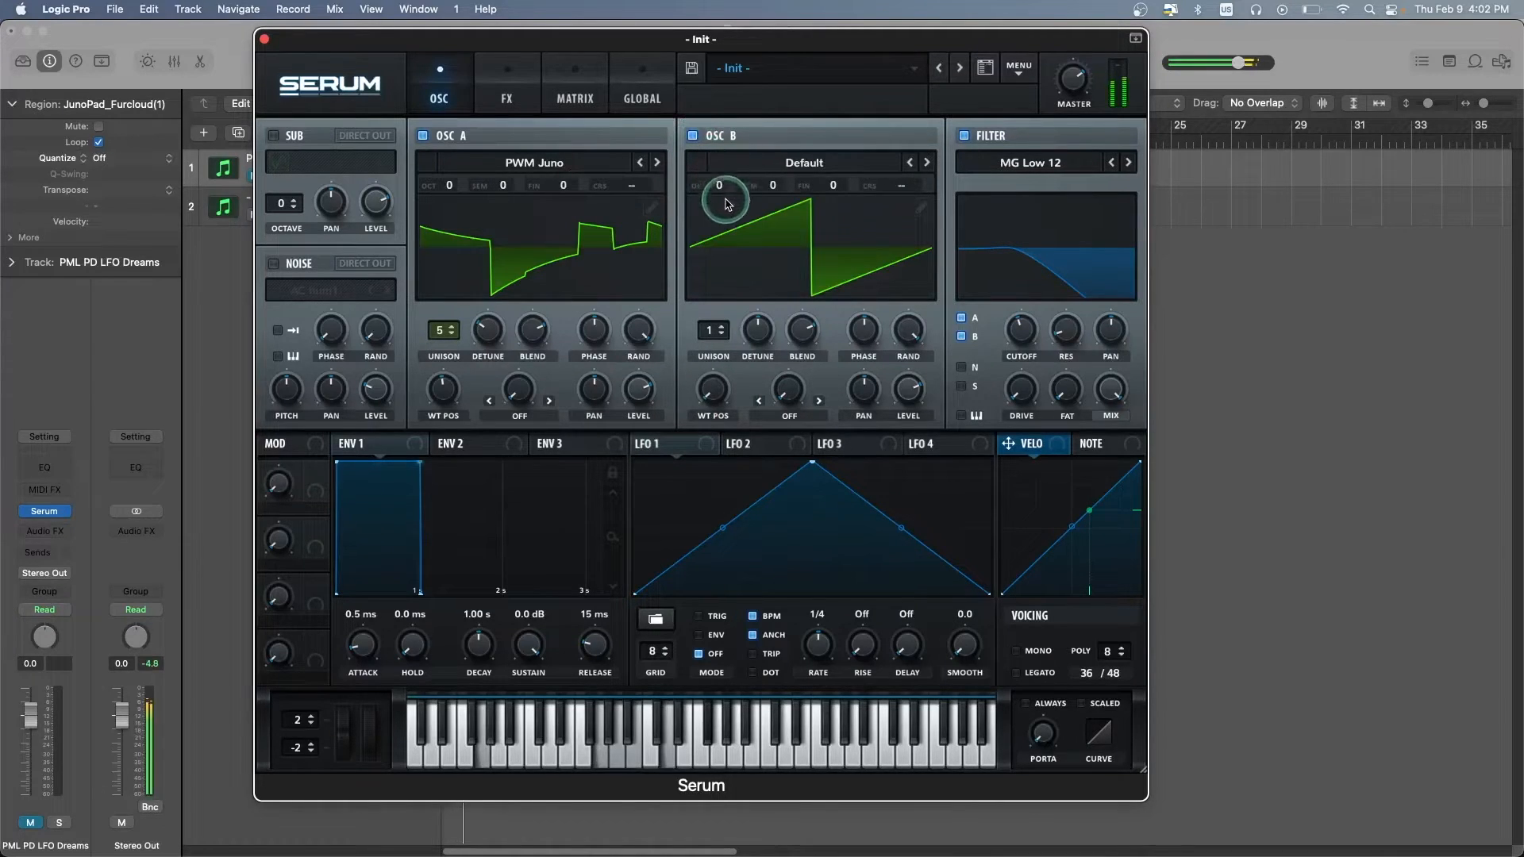
{"action": "left_click", "coordinate": [735, 164]}
{"action": "mouse_move", "coordinate": [740, 200]}
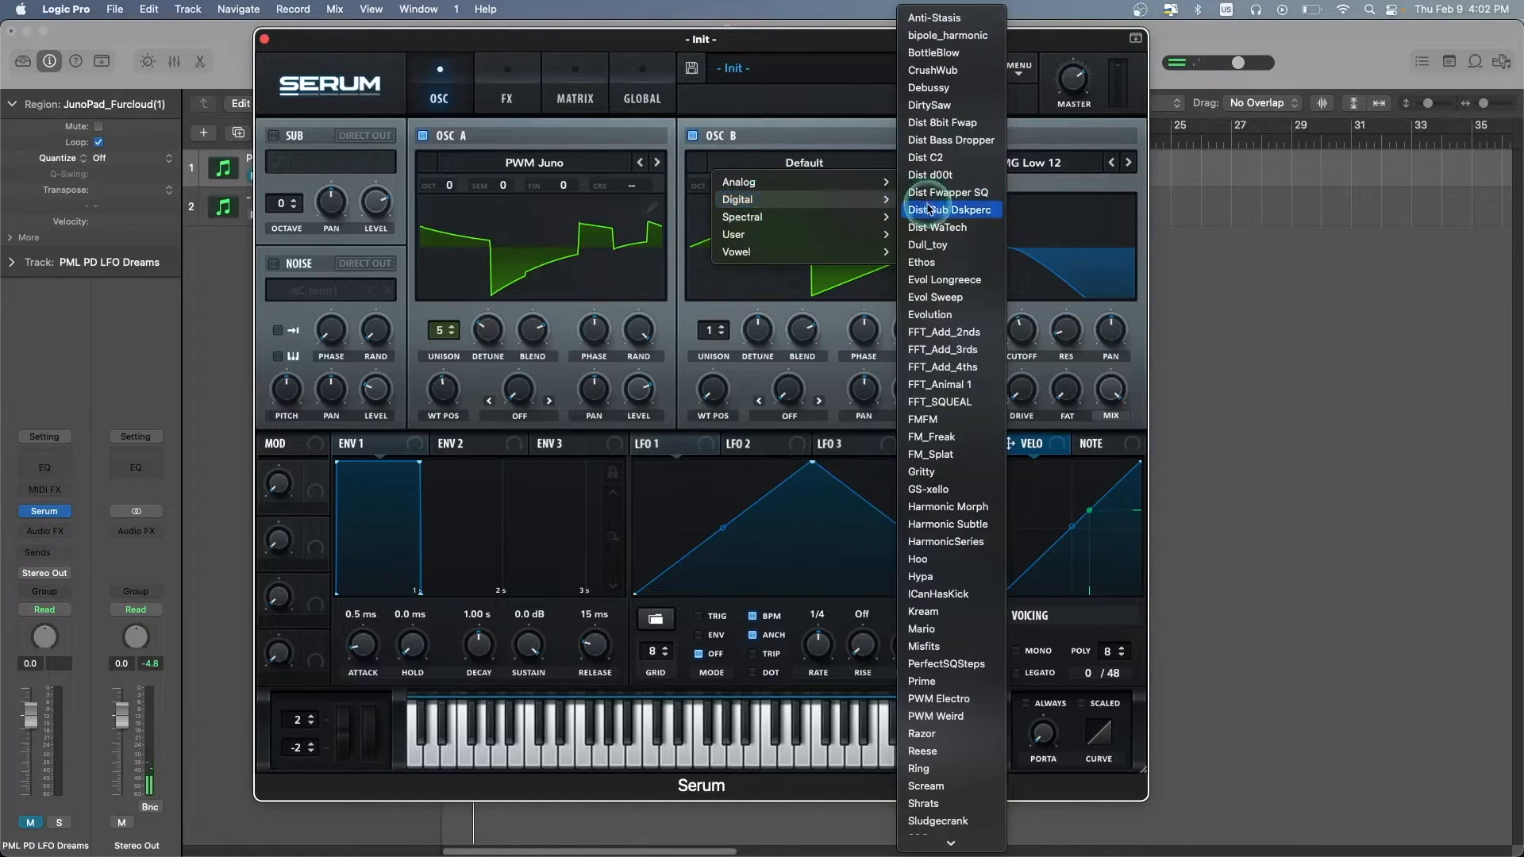
{"action": "left_click", "coordinate": [943, 387]}
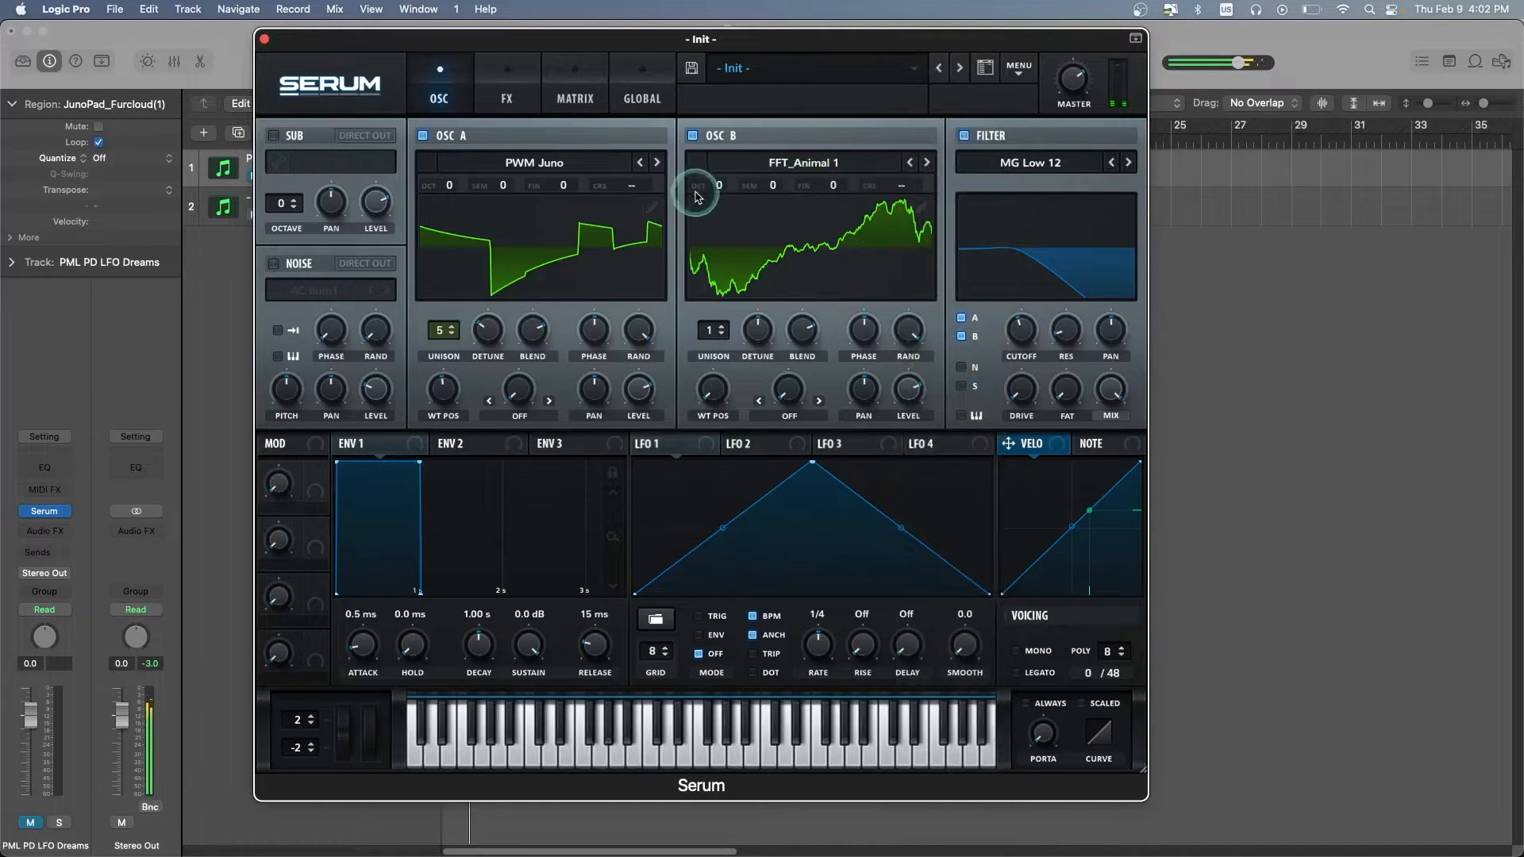
Raise oscillator B by one octave and set its unison to 7 voices
{"action": "left_click_drag", "start_coordinate": [719, 192], "coordinate": [724, 172]}
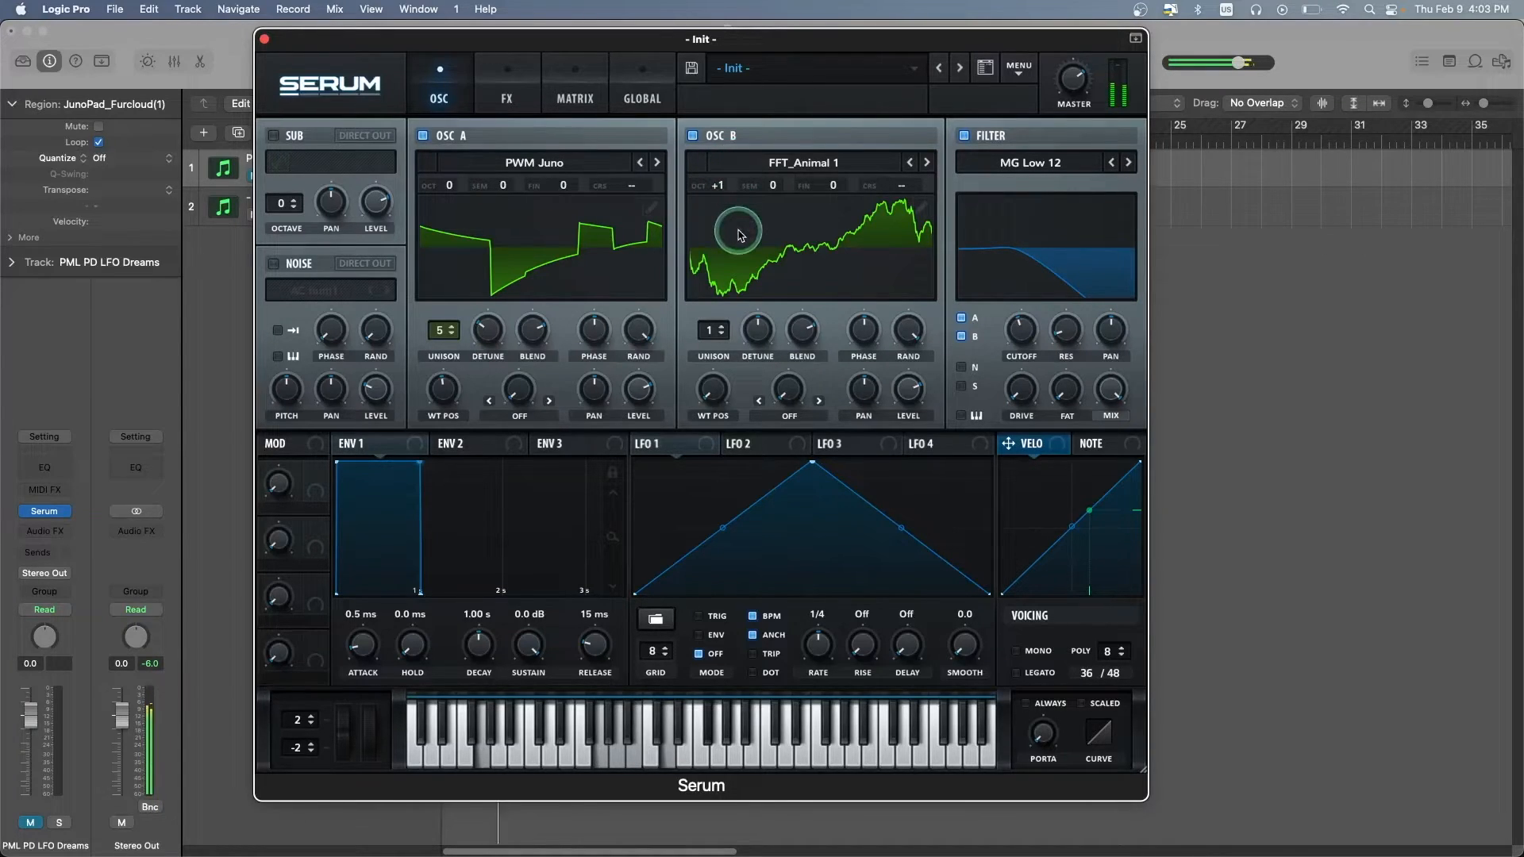
{"action": "left_click", "coordinate": [722, 327]}
{"action": "left_click", "coordinate": [722, 328]}
{"action": "left_click", "coordinate": [723, 328]}
{"action": "left_click", "coordinate": [723, 328]}
Reduce oscillator B's detune and lower its output level
{"action": "left_click_drag", "start_coordinate": [756, 328], "coordinate": [752, 341]}
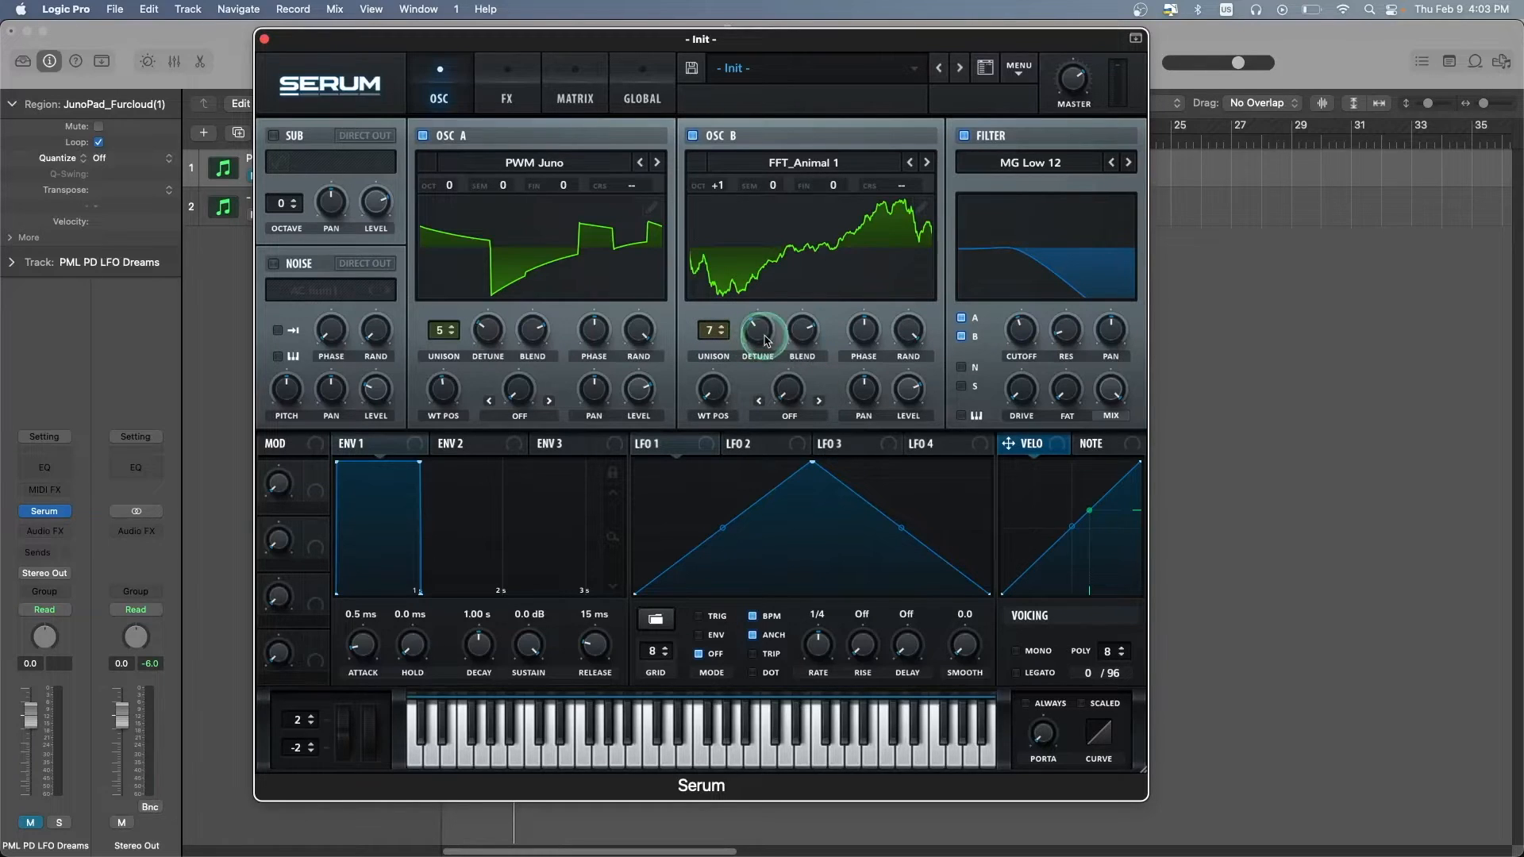
{"action": "key", "text": "space"}
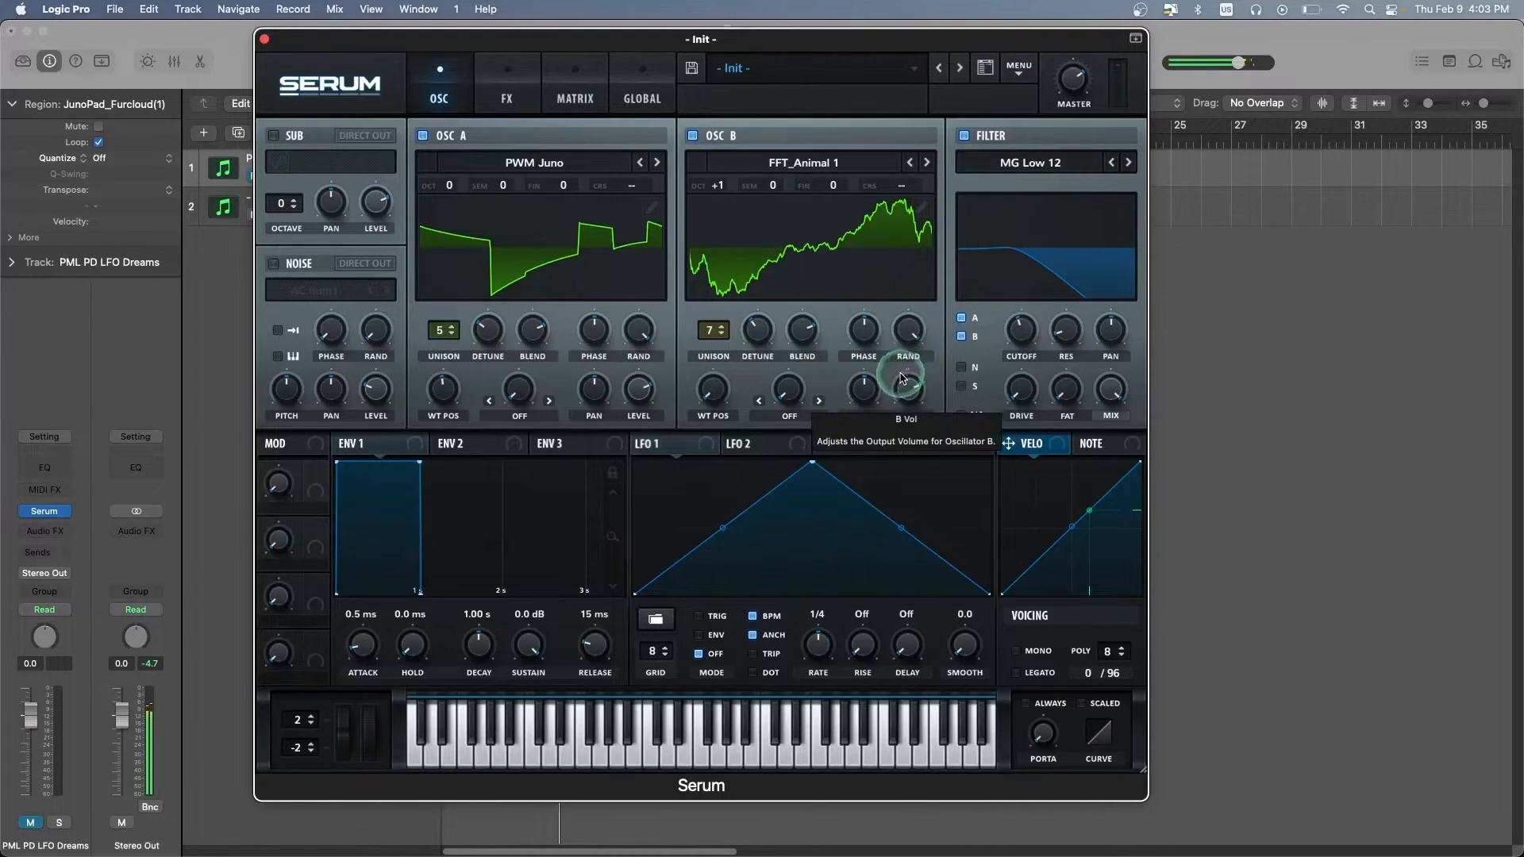
{"action": "left_click_drag", "start_coordinate": [908, 384], "coordinate": [897, 426]}
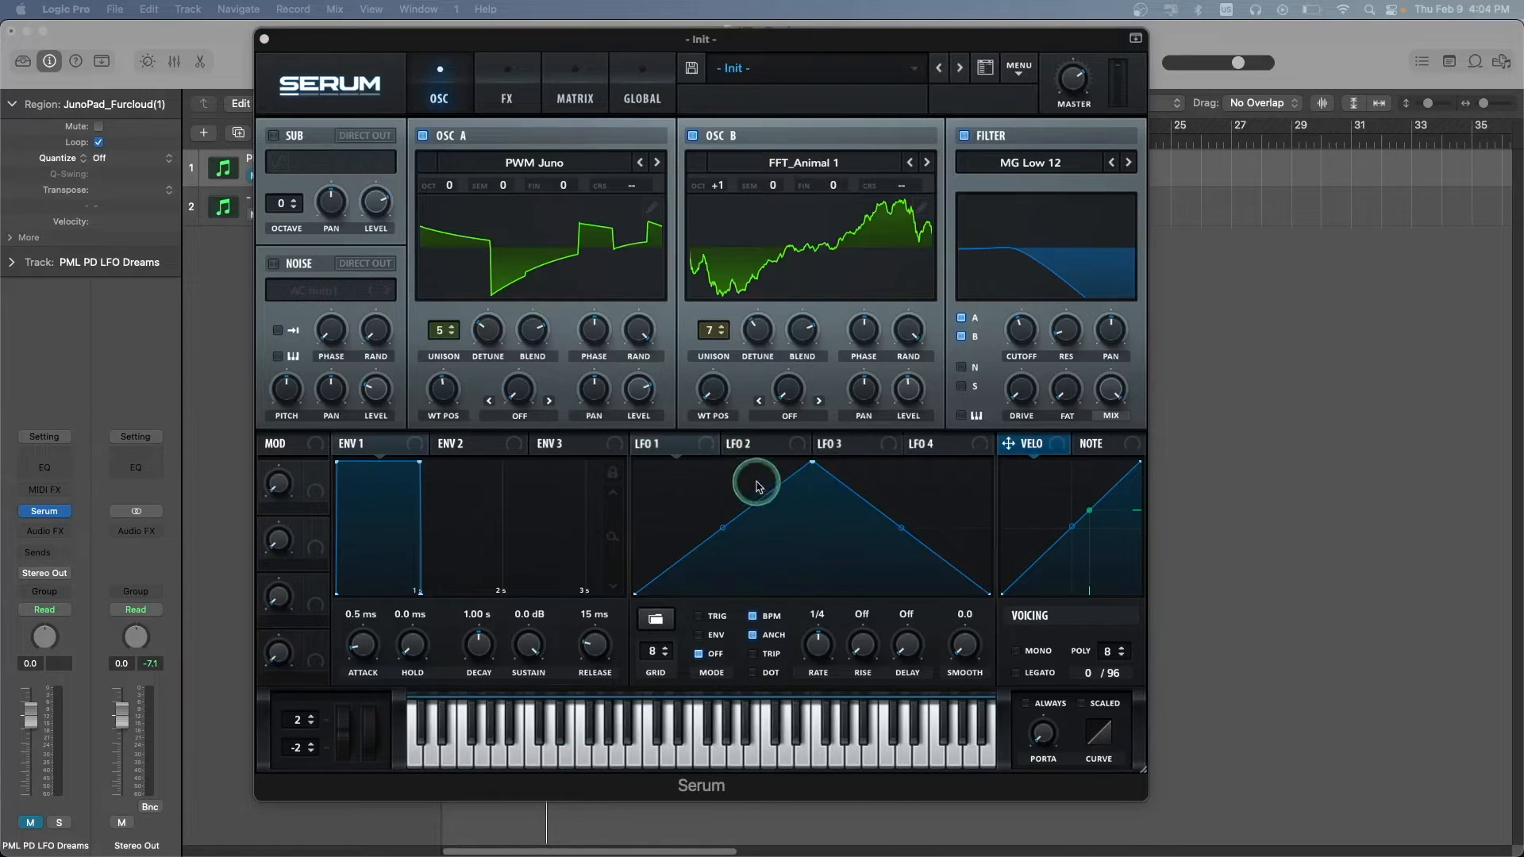
Assign LFO 1 to the pan of oscillators A and B, with an amount of 50 on oscillator A
{"action": "left_click", "coordinate": [684, 454]}
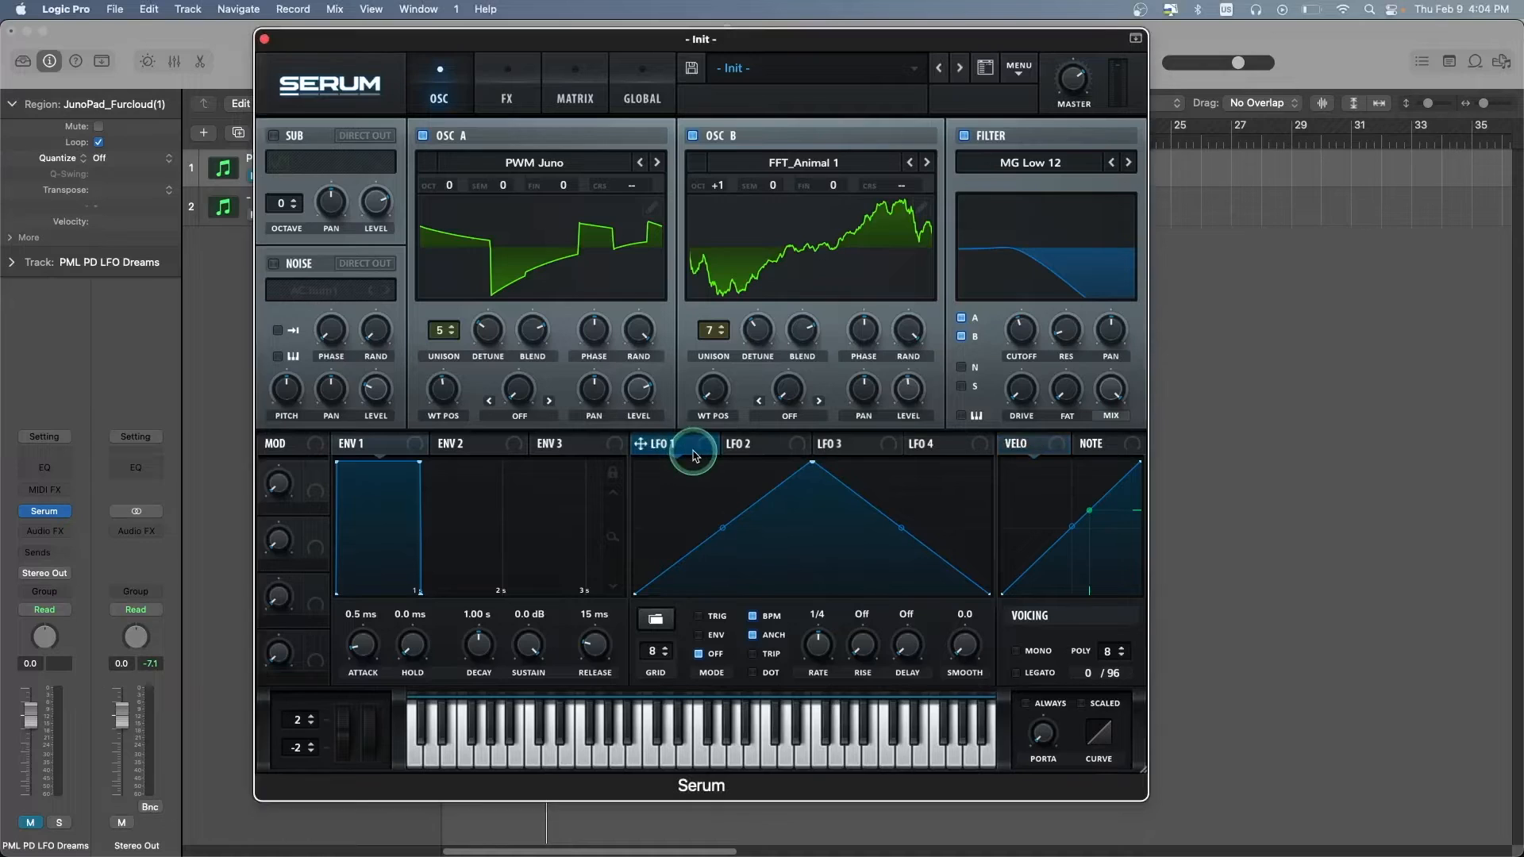
{"action": "left_click_drag", "start_coordinate": [623, 403], "coordinate": [584, 380]}
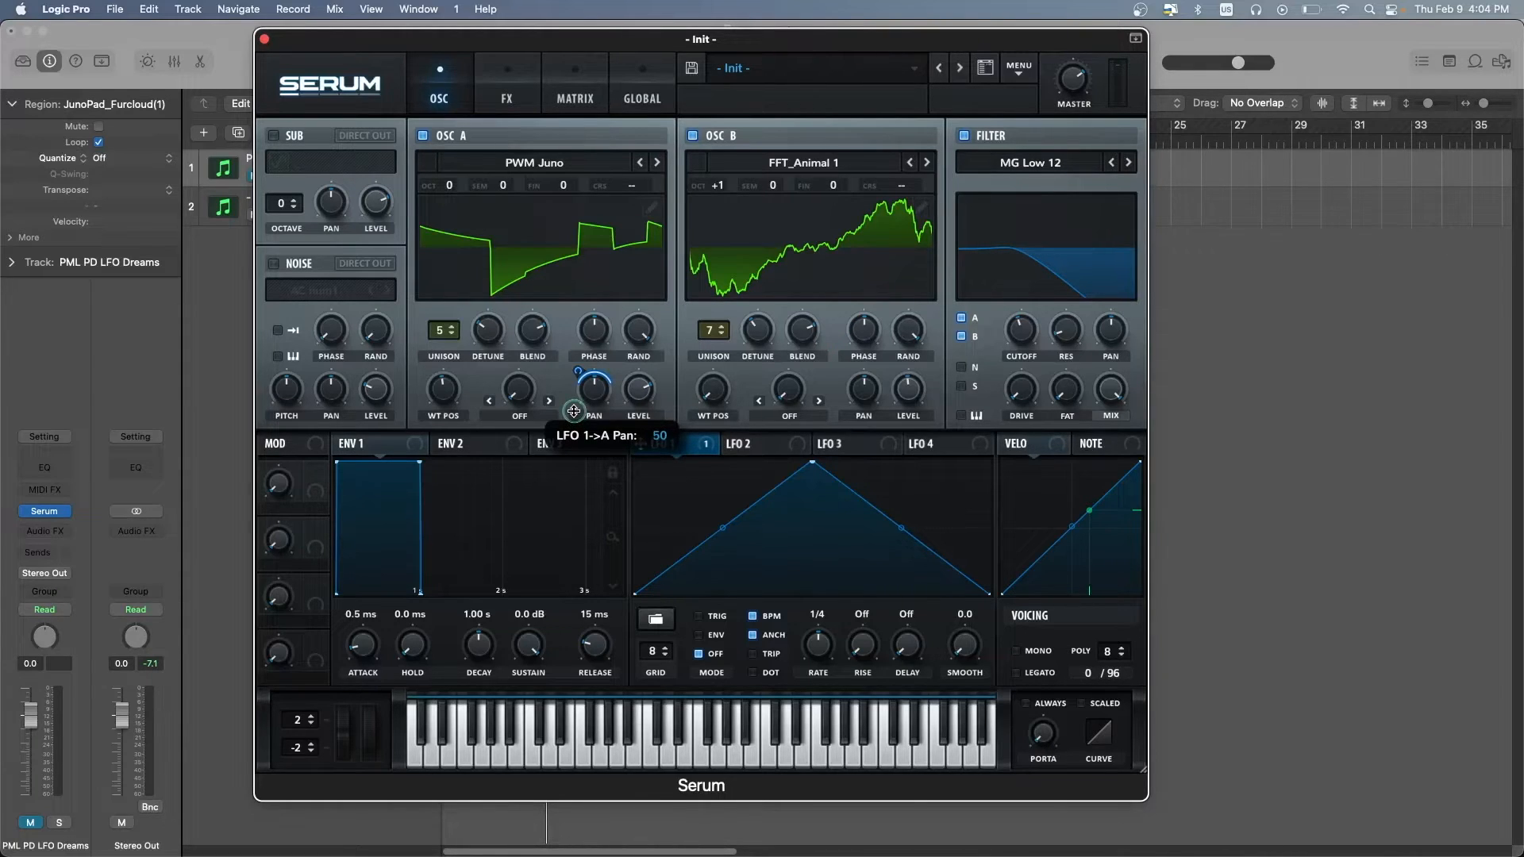
{"action": "left_click_drag", "start_coordinate": [731, 439], "coordinate": [850, 380]}
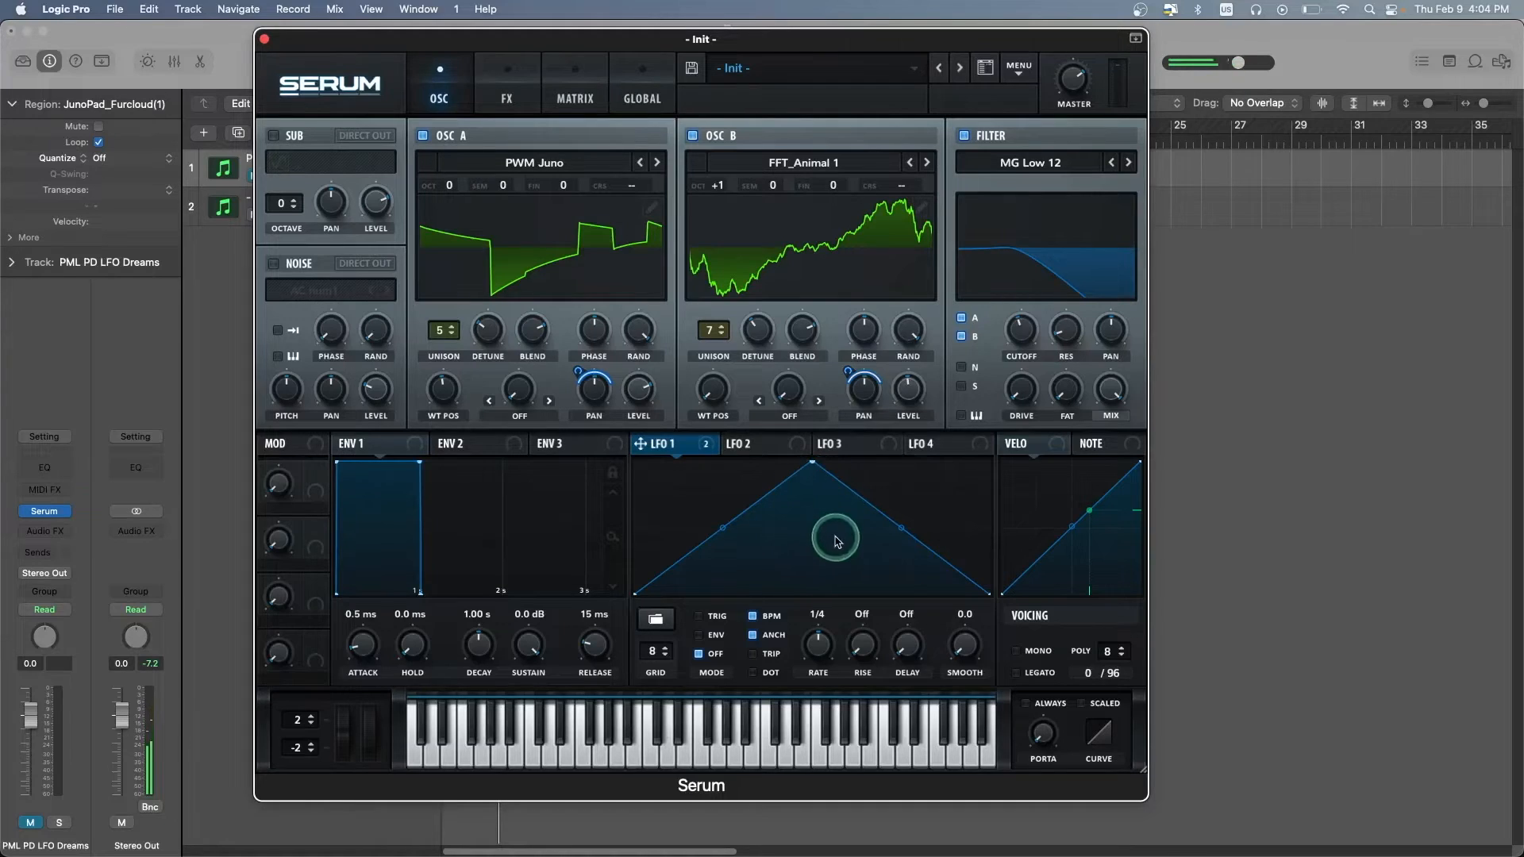
Turn off tempo sync for LFO 1 and run it at 0.5 Hz
{"action": "left_click", "coordinate": [752, 616]}
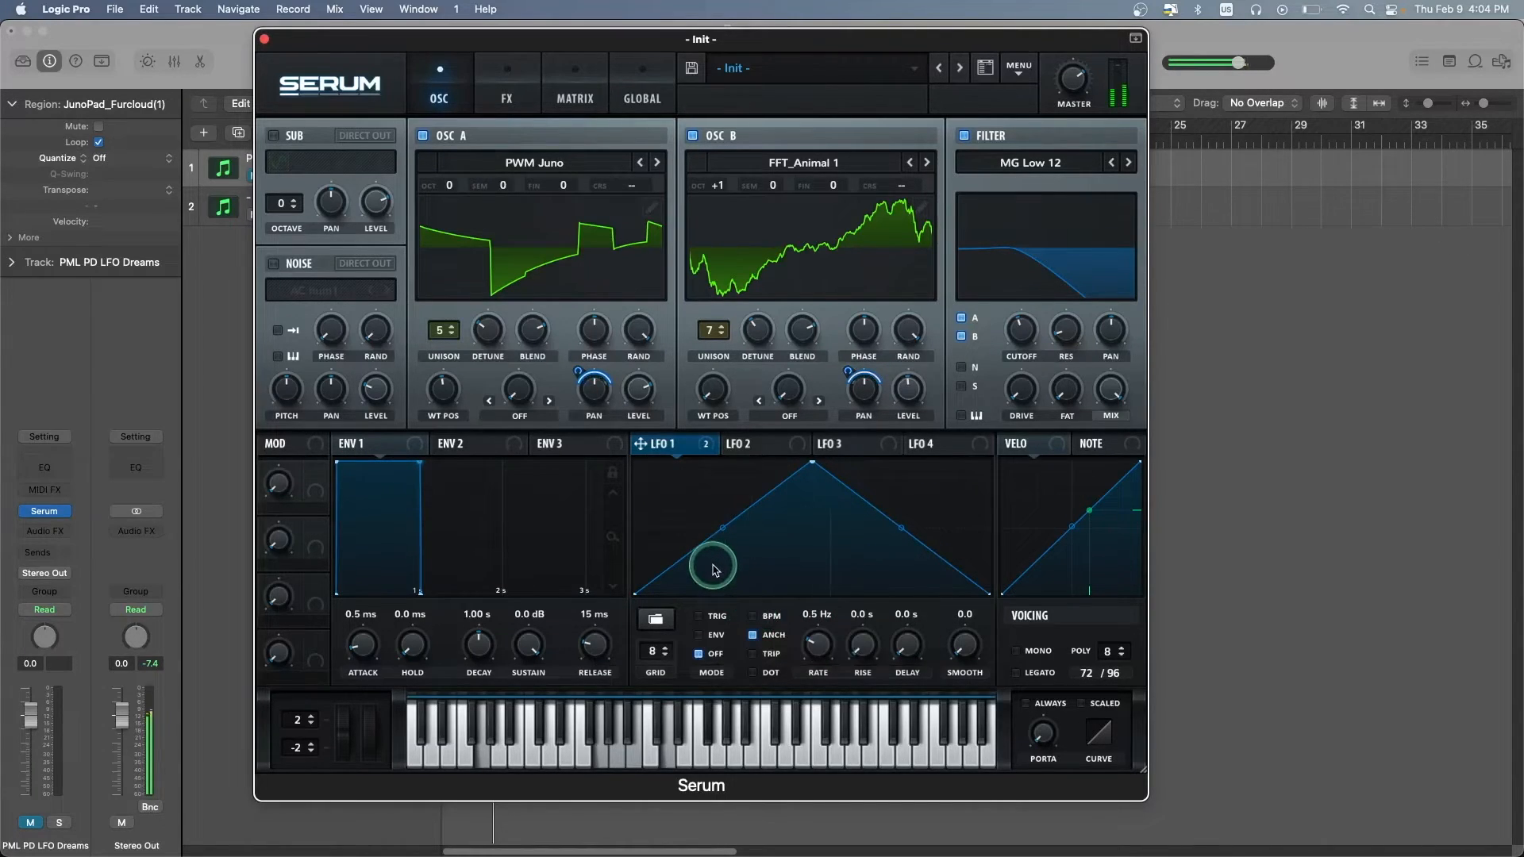
{"action": "key", "text": "space"}
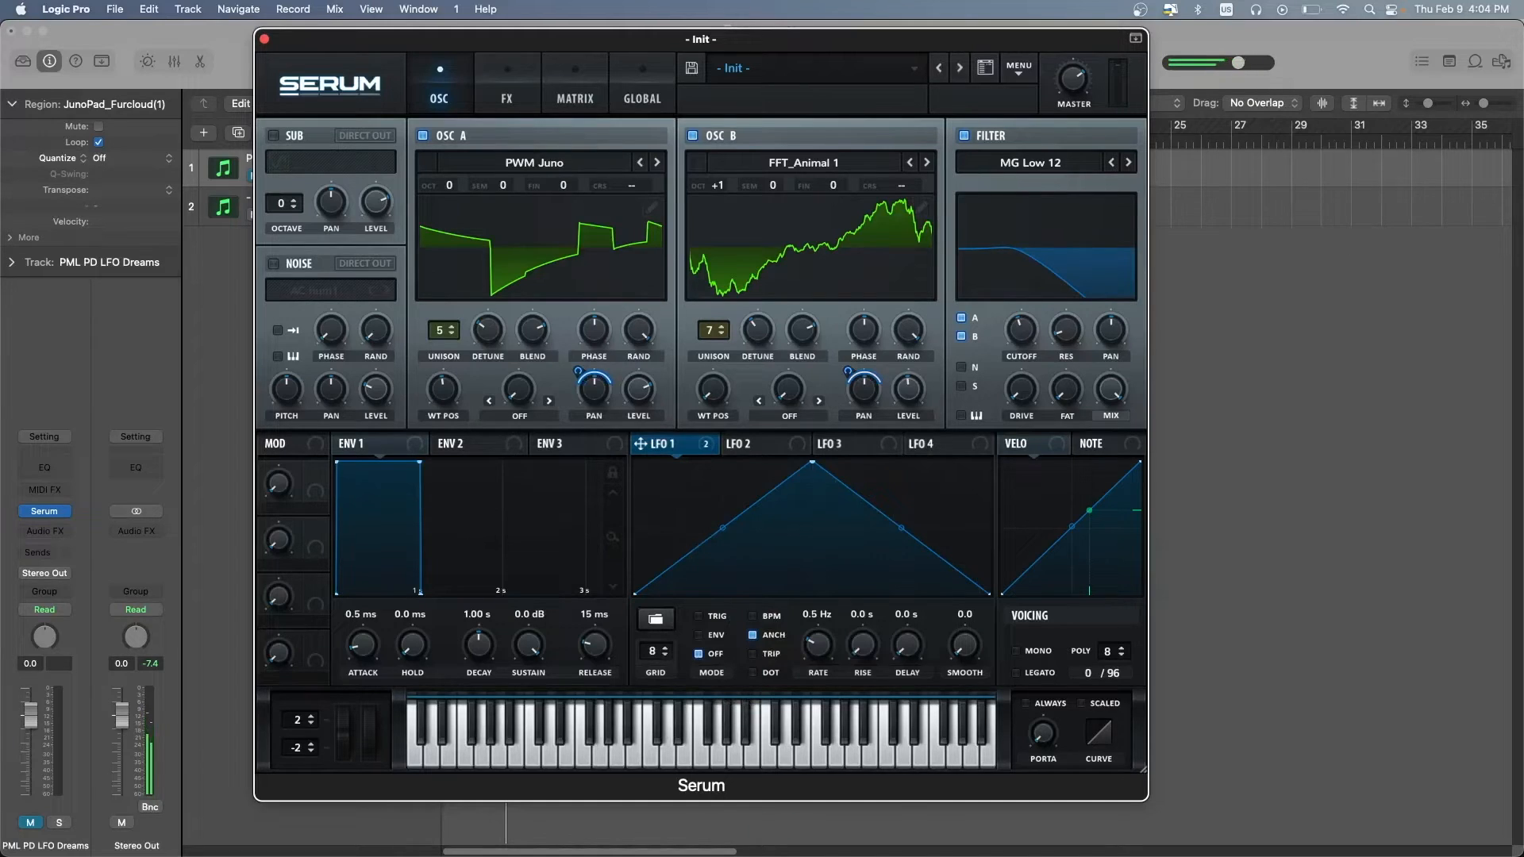
Reshape LFO 2 into a falling ramp that starts at full height and curves downward
{"action": "left_click", "coordinate": [758, 443]}
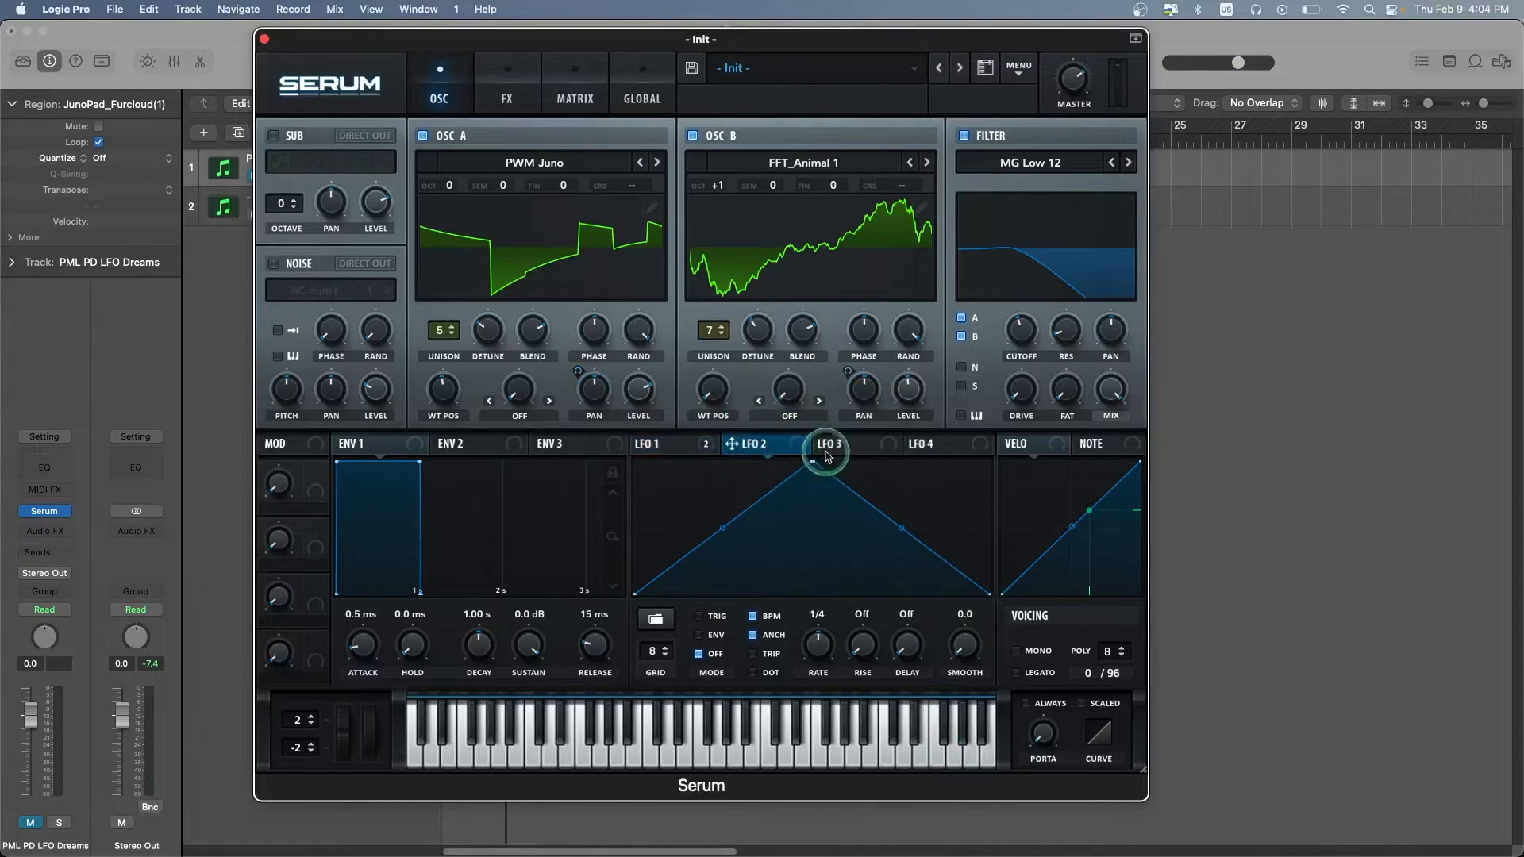
{"action": "left_click_drag", "start_coordinate": [806, 466], "coordinate": [629, 414]}
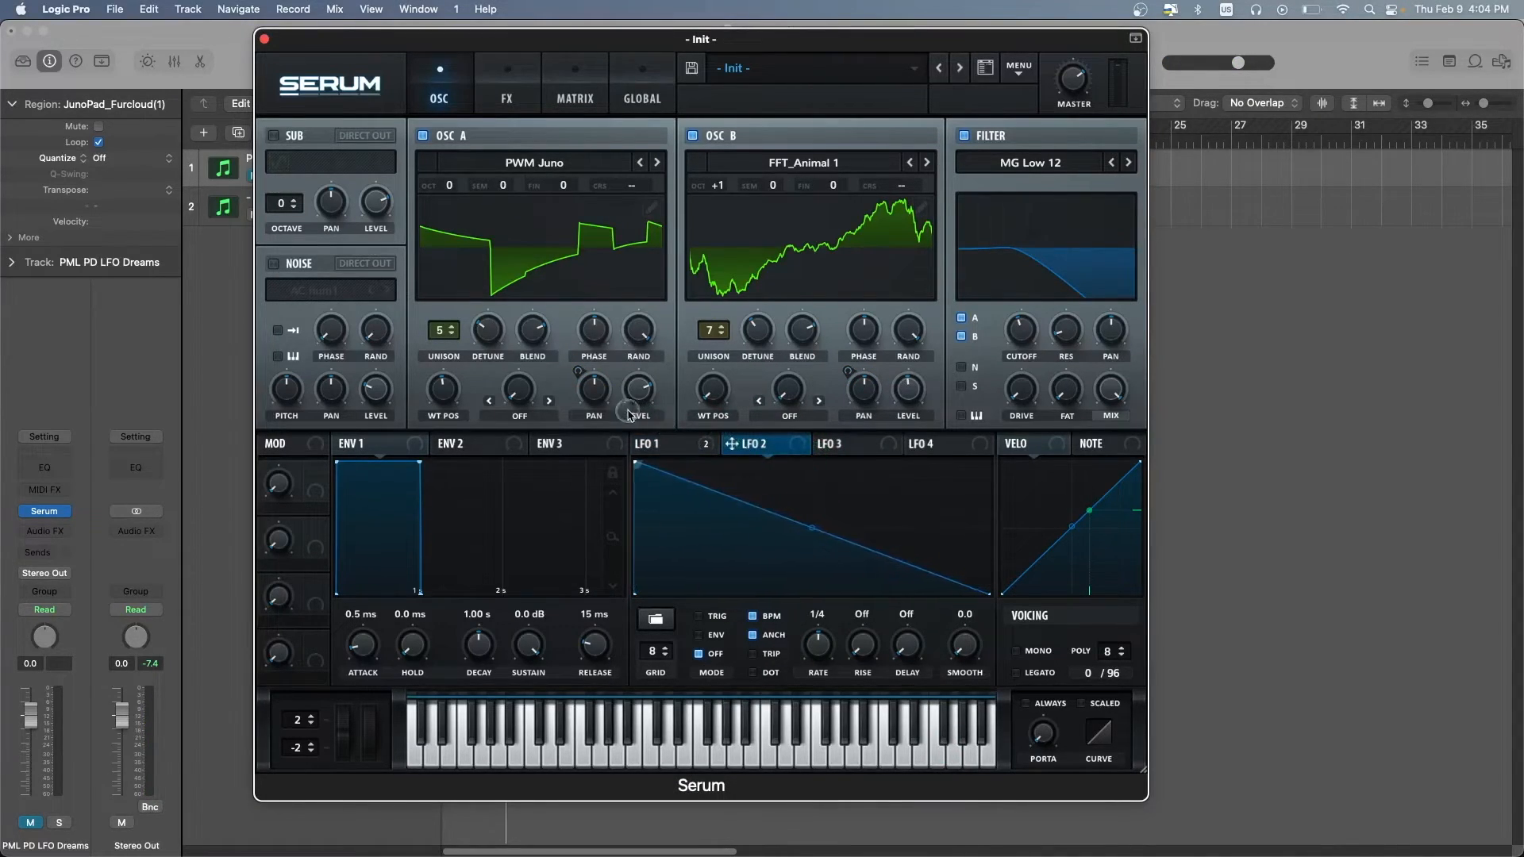
{"action": "left_click_drag", "start_coordinate": [810, 536], "coordinate": [809, 571]}
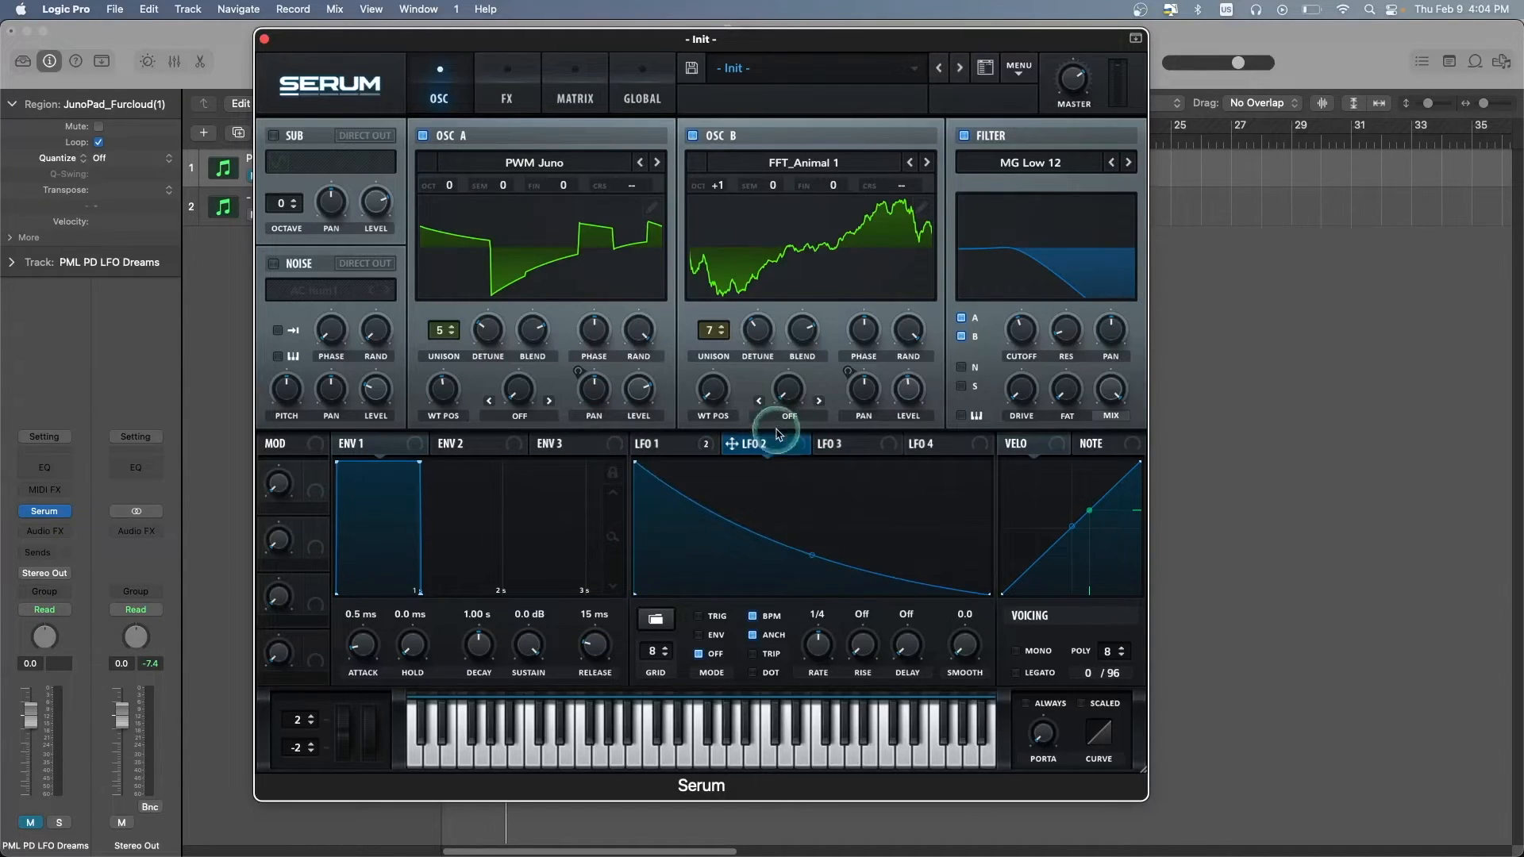
Assign LFO 2 to the filter cutoff, turn off its tempo sync and set its rate to 2.5 Hz
{"action": "left_click_drag", "start_coordinate": [835, 425], "coordinate": [1004, 316]}
{"action": "left_click_drag", "start_coordinate": [1004, 317], "coordinate": [1003, 323]}
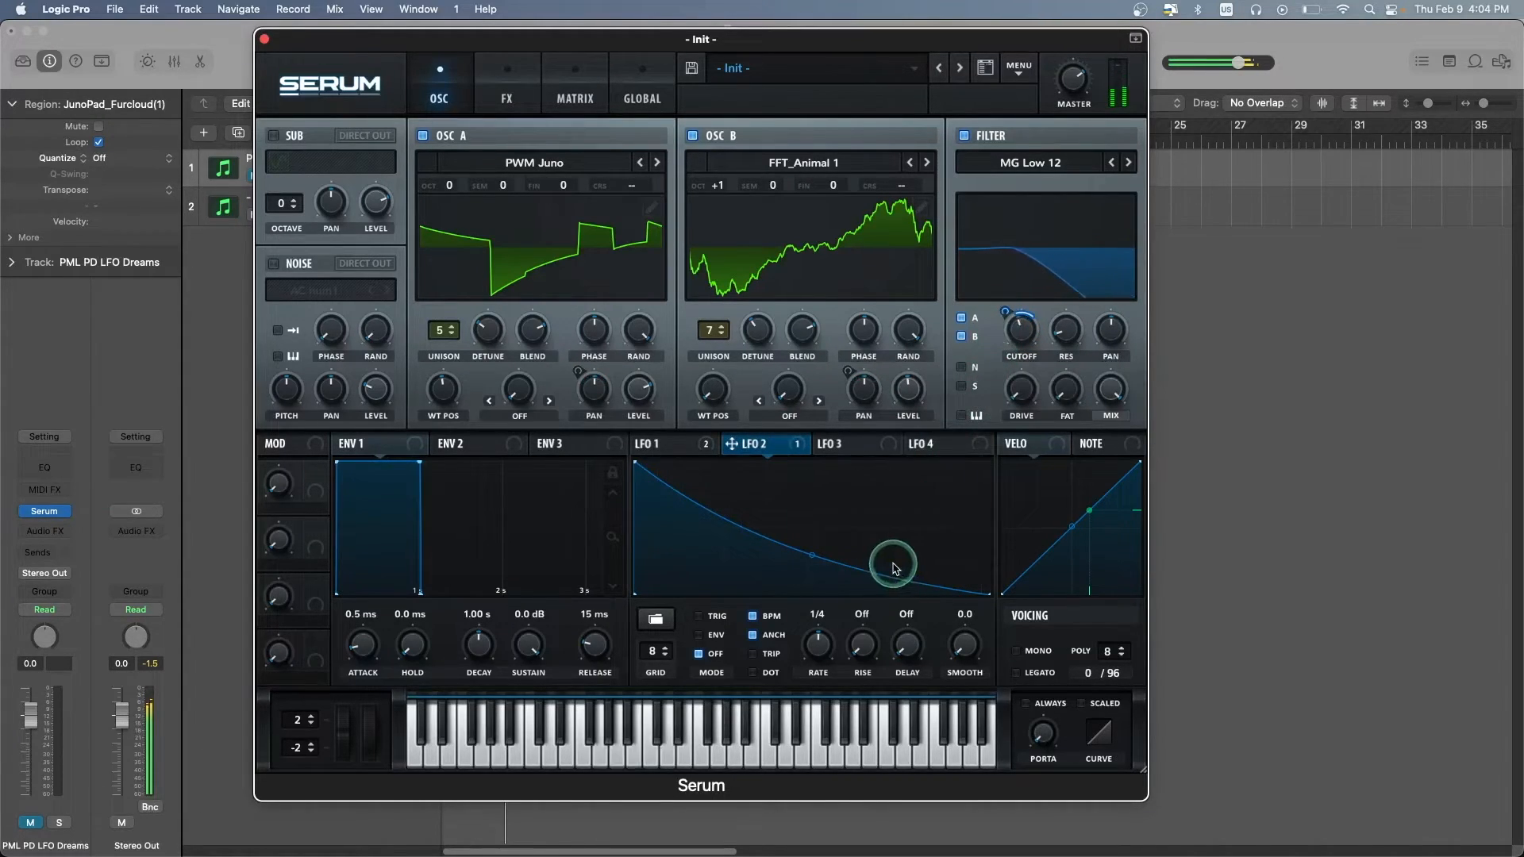
{"action": "left_click", "coordinate": [753, 616]}
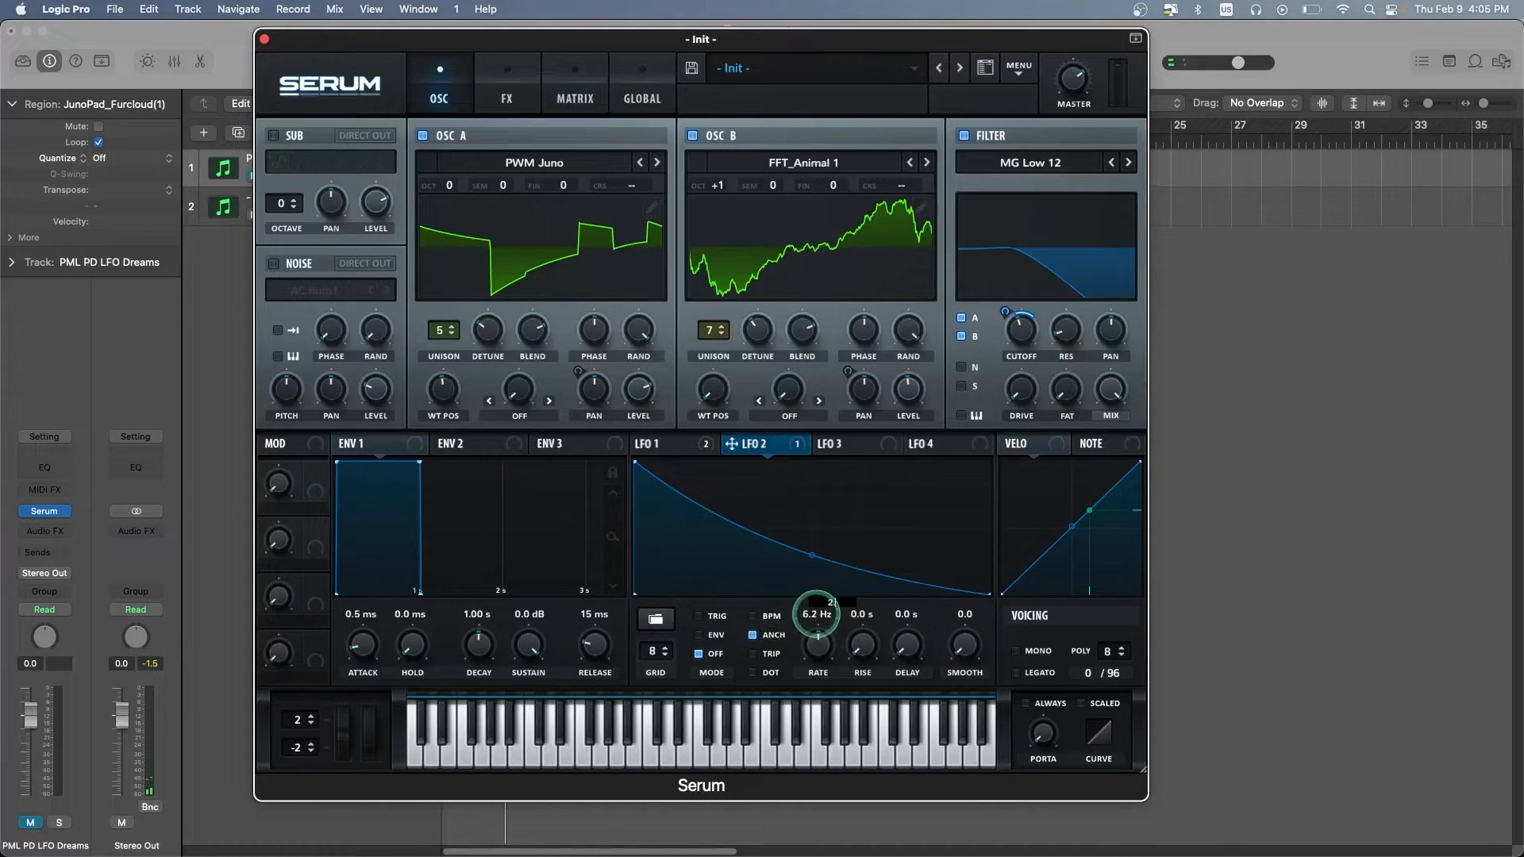
{"action": "key", "text": "space"}
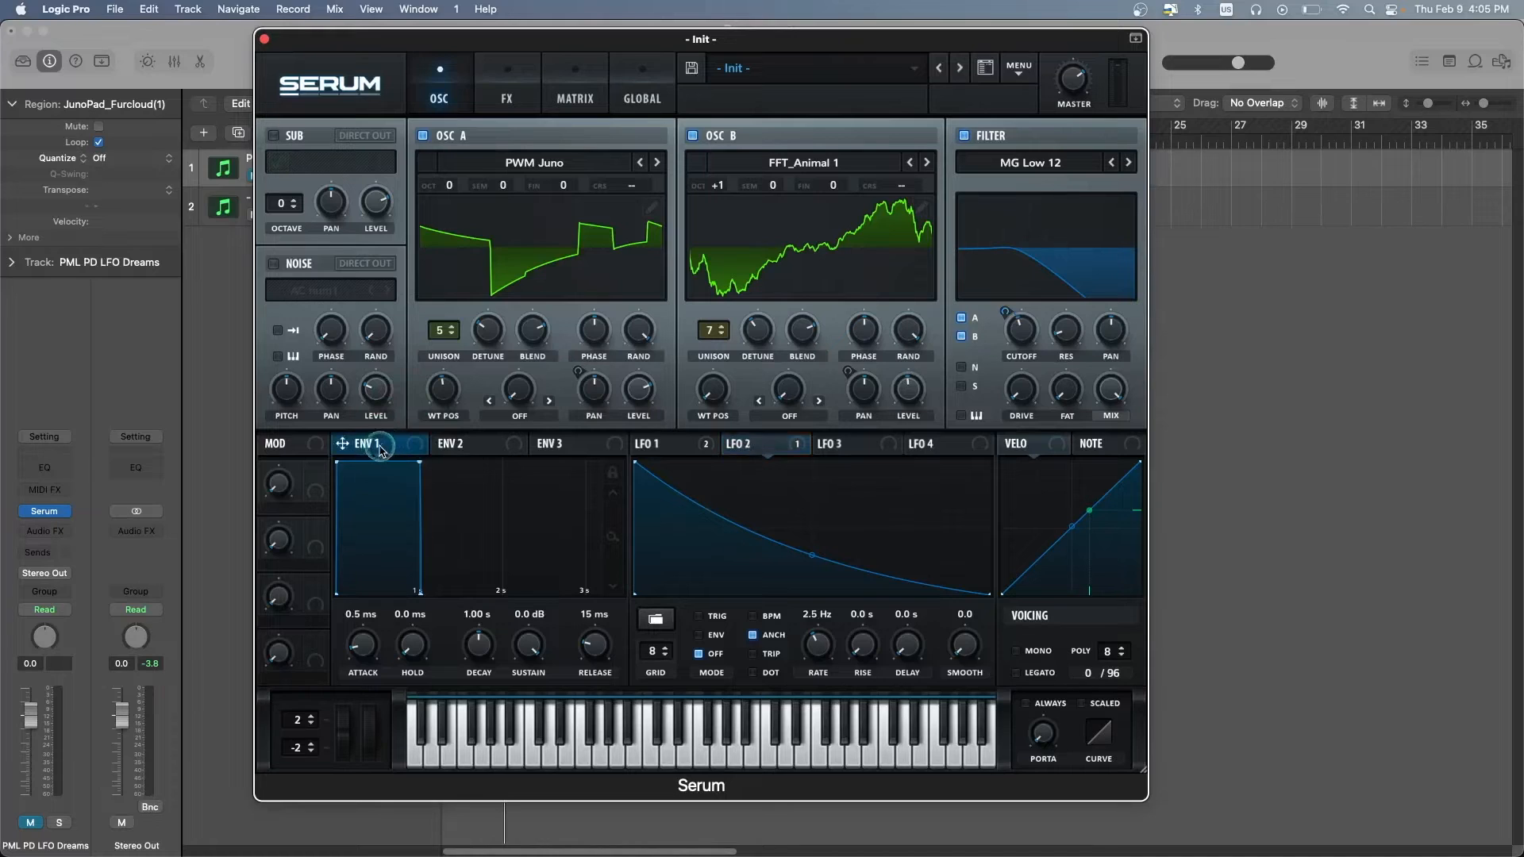
Set envelope 1's decay to about 1.35 s and its release to 450 ms
{"action": "left_click_drag", "start_coordinate": [419, 464], "coordinate": [457, 462]}
{"action": "left_click_drag", "start_coordinate": [593, 645], "coordinate": [592, 641]}
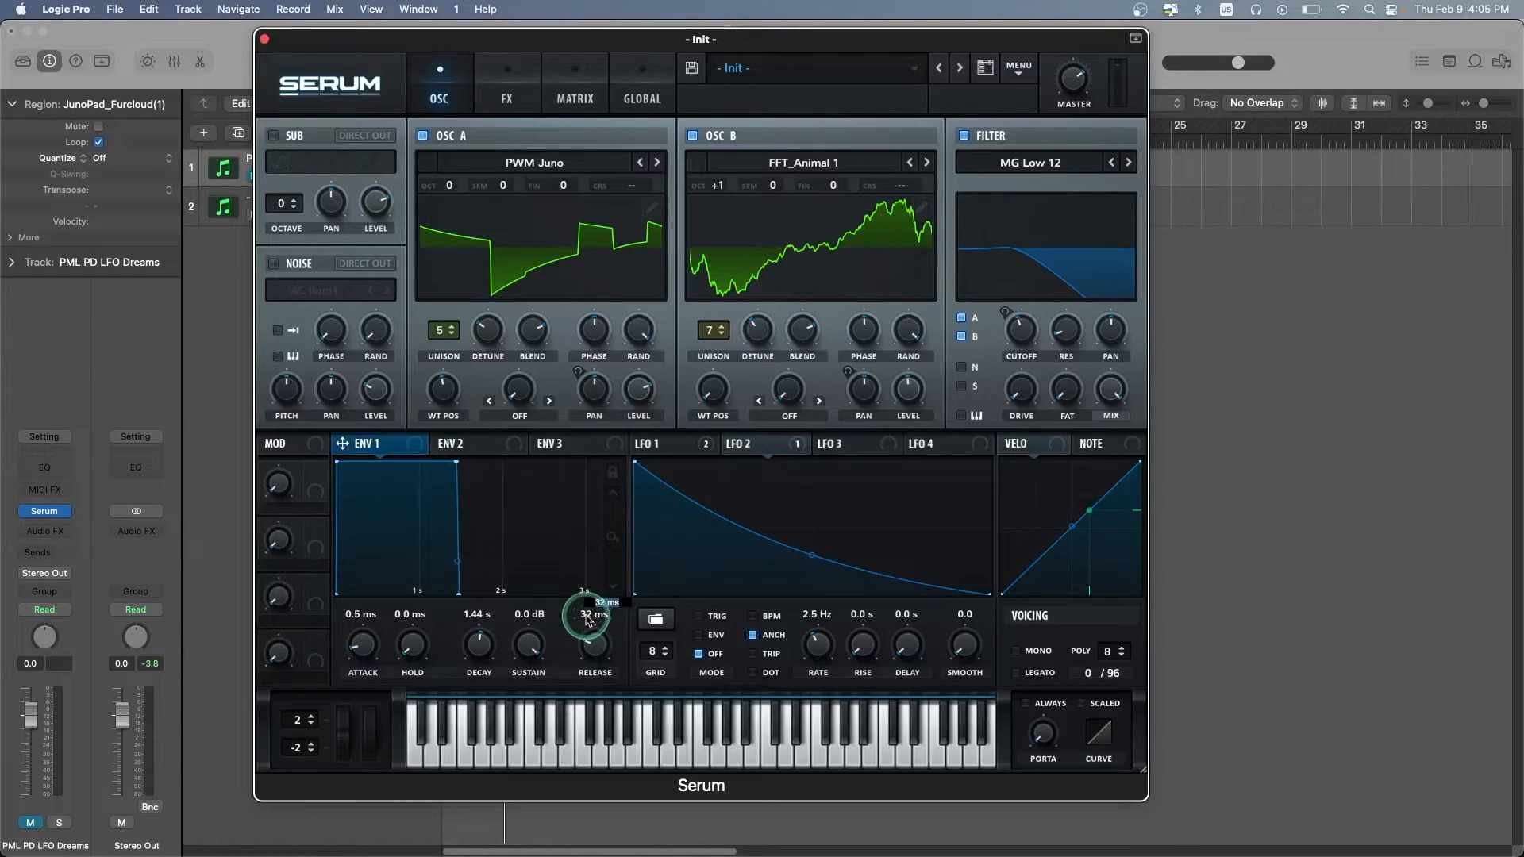
{"action": "key", "text": "Return"}
{"action": "left_click_drag", "start_coordinate": [459, 462], "coordinate": [454, 465]}
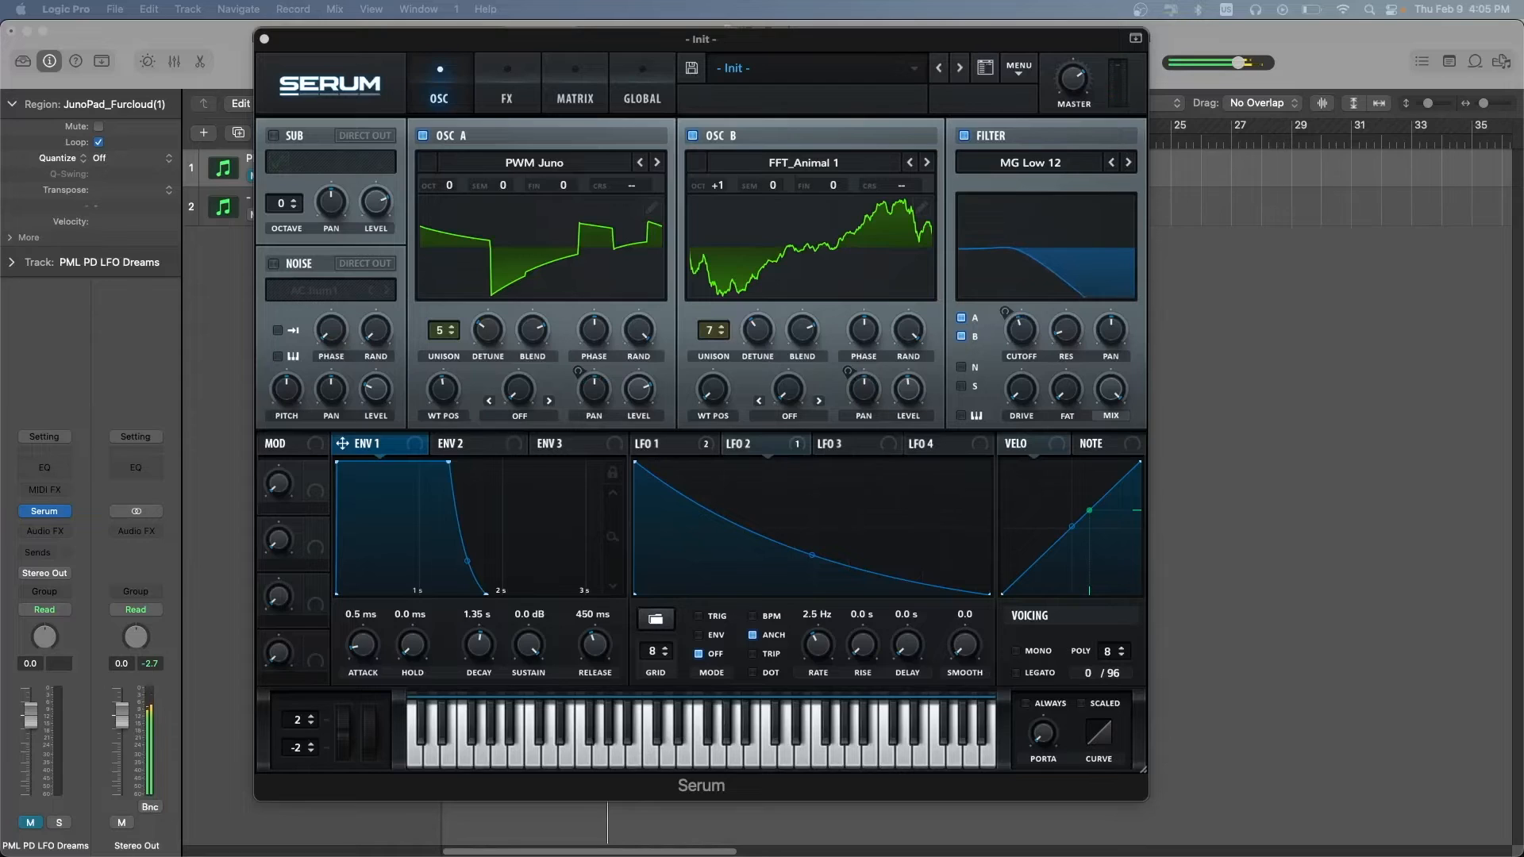
Assign envelope 2 to the filter cutoff and set its attack to 2 s
{"action": "left_click", "coordinate": [466, 443]}
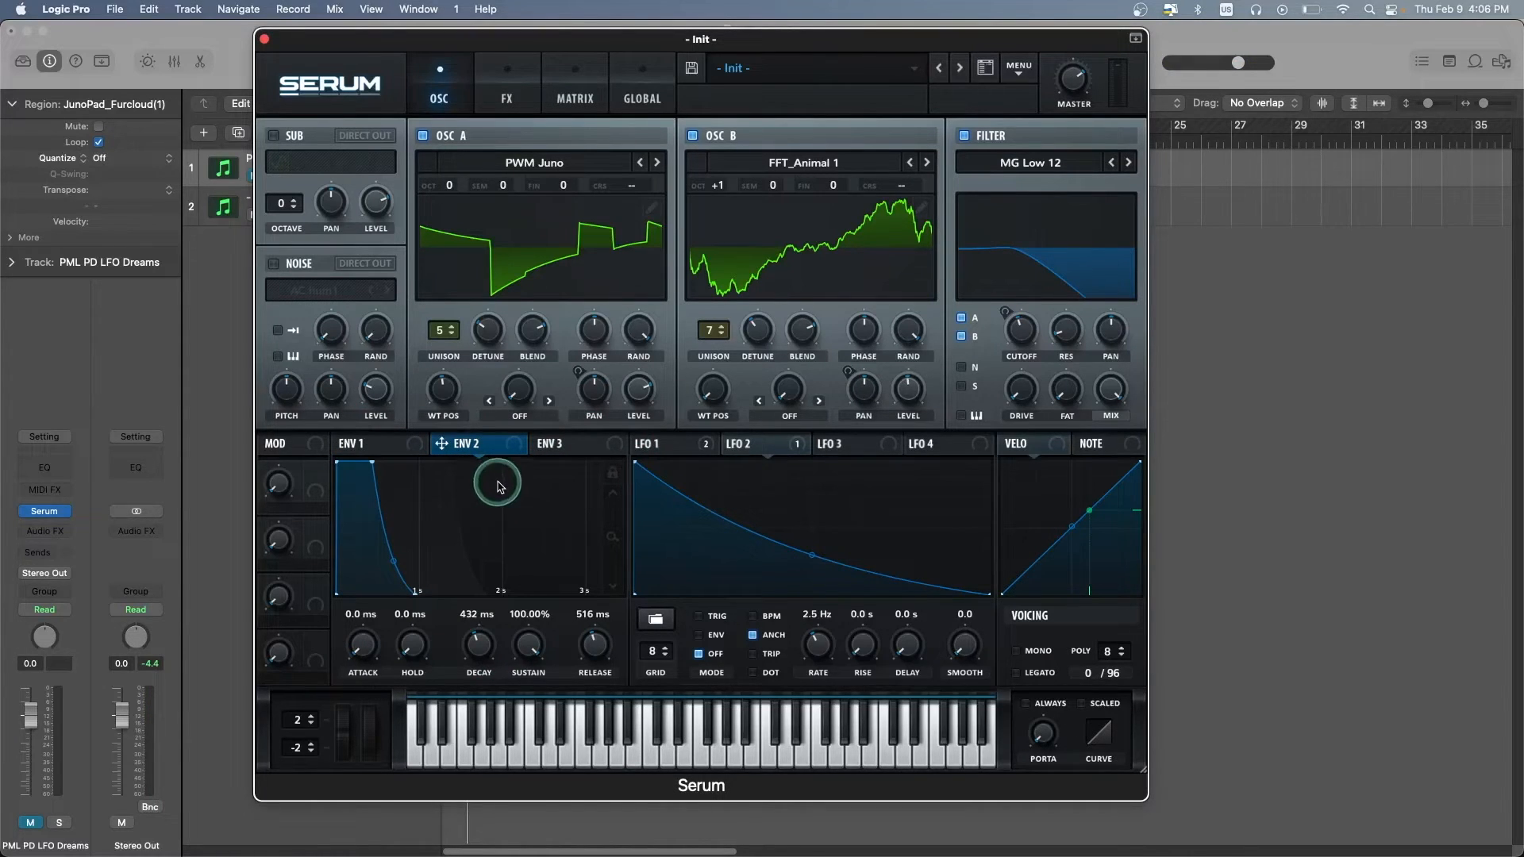
{"action": "left_click_drag", "start_coordinate": [470, 435], "coordinate": [1022, 332]}
{"action": "key", "text": "space"}
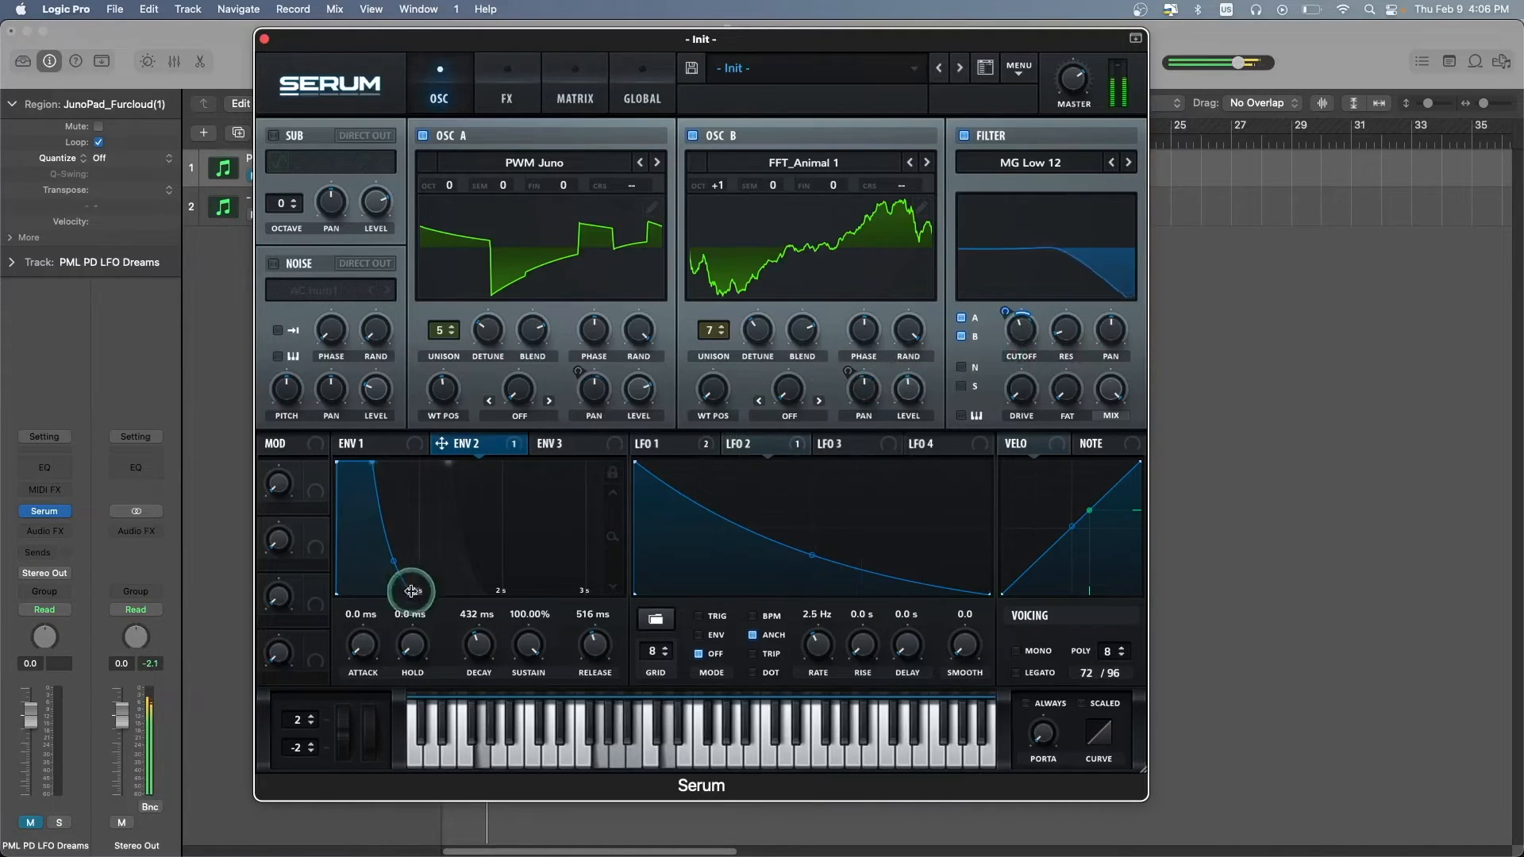
{"action": "key", "text": "space"}
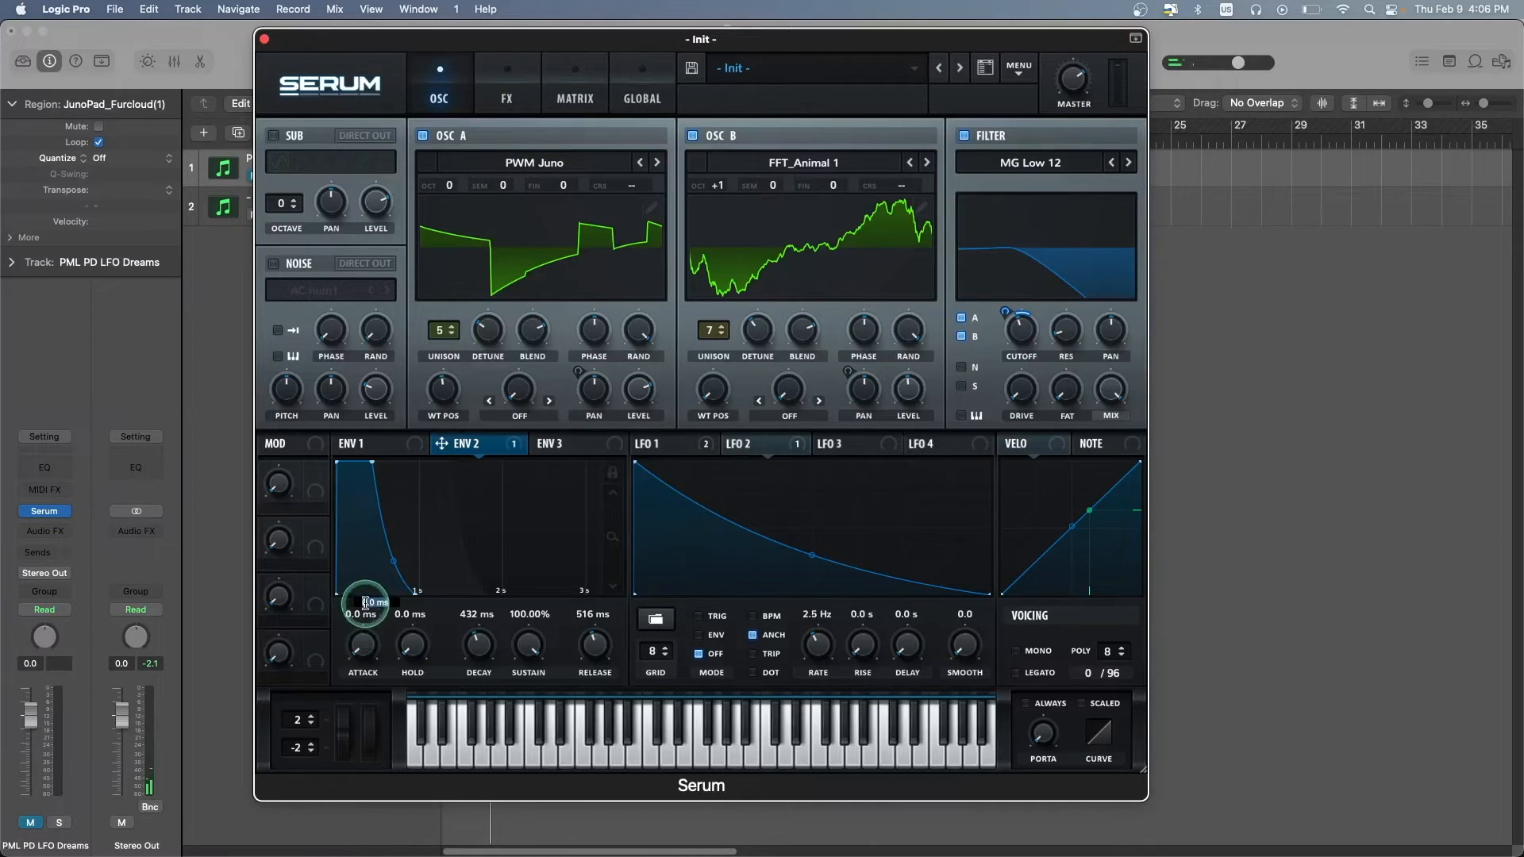
{"action": "key", "text": "Return"}
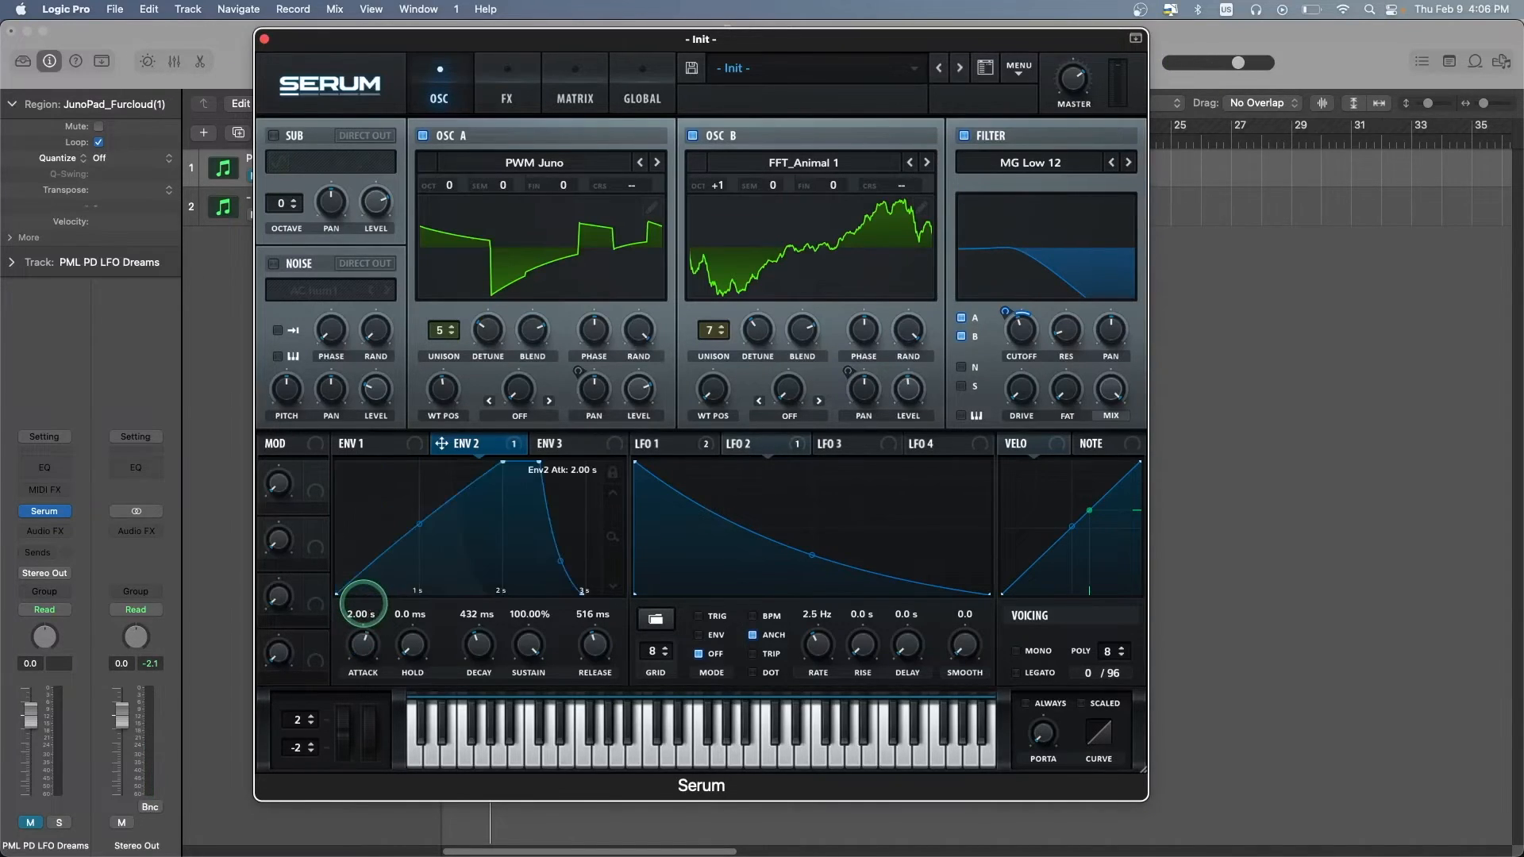
Set envelope 2's sustain to 0%, its decay to about 690 ms and its release to about 225 ms
{"action": "left_click", "coordinate": [529, 645]}
{"action": "left_click_drag", "start_coordinate": [529, 645], "coordinate": [516, 813]}
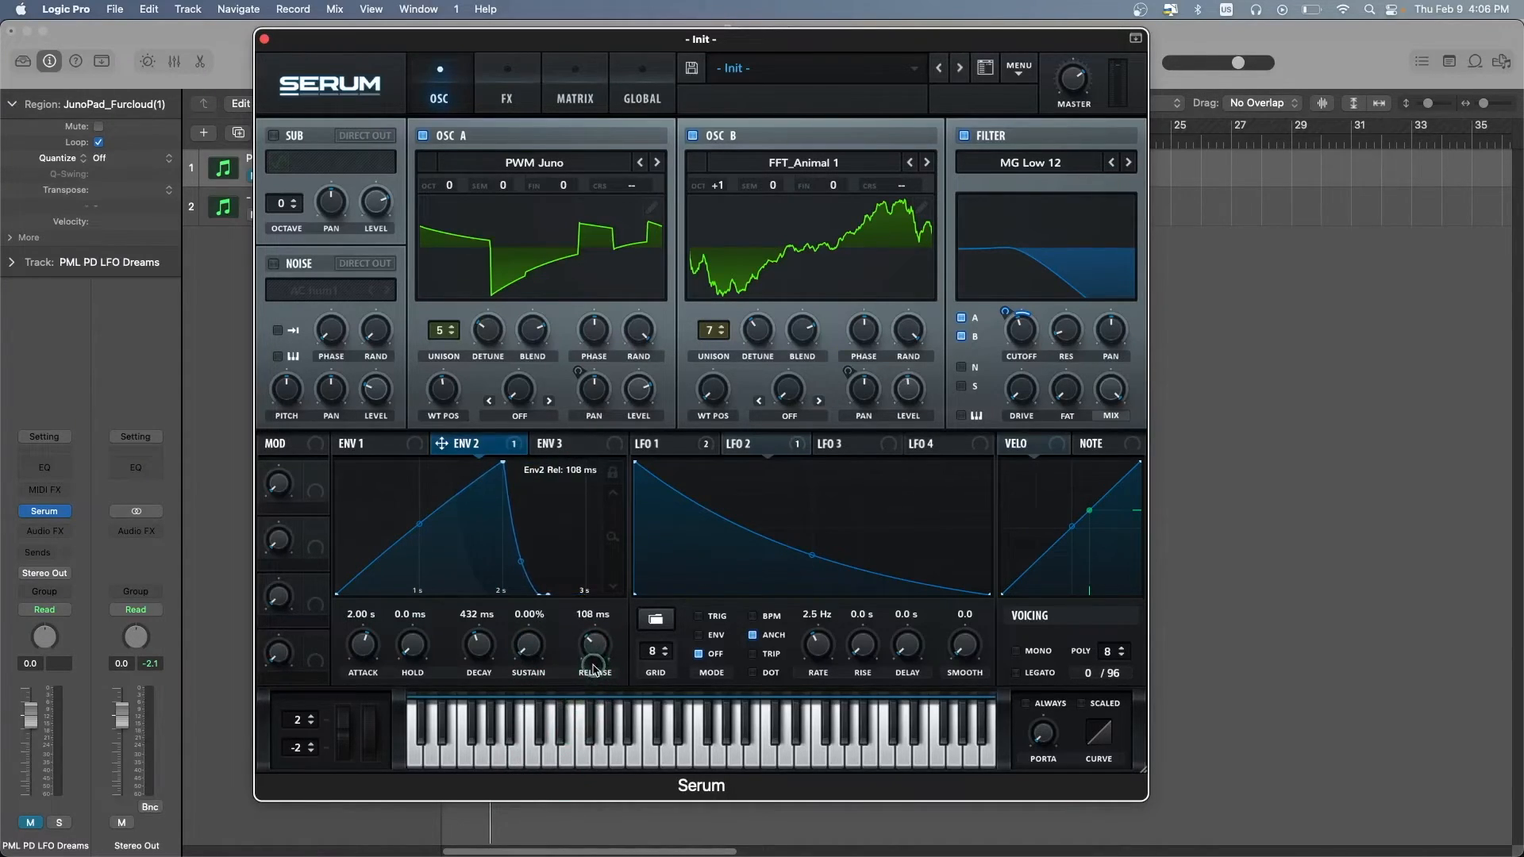
{"action": "left_click_drag", "start_coordinate": [591, 681], "coordinate": [622, 646]}
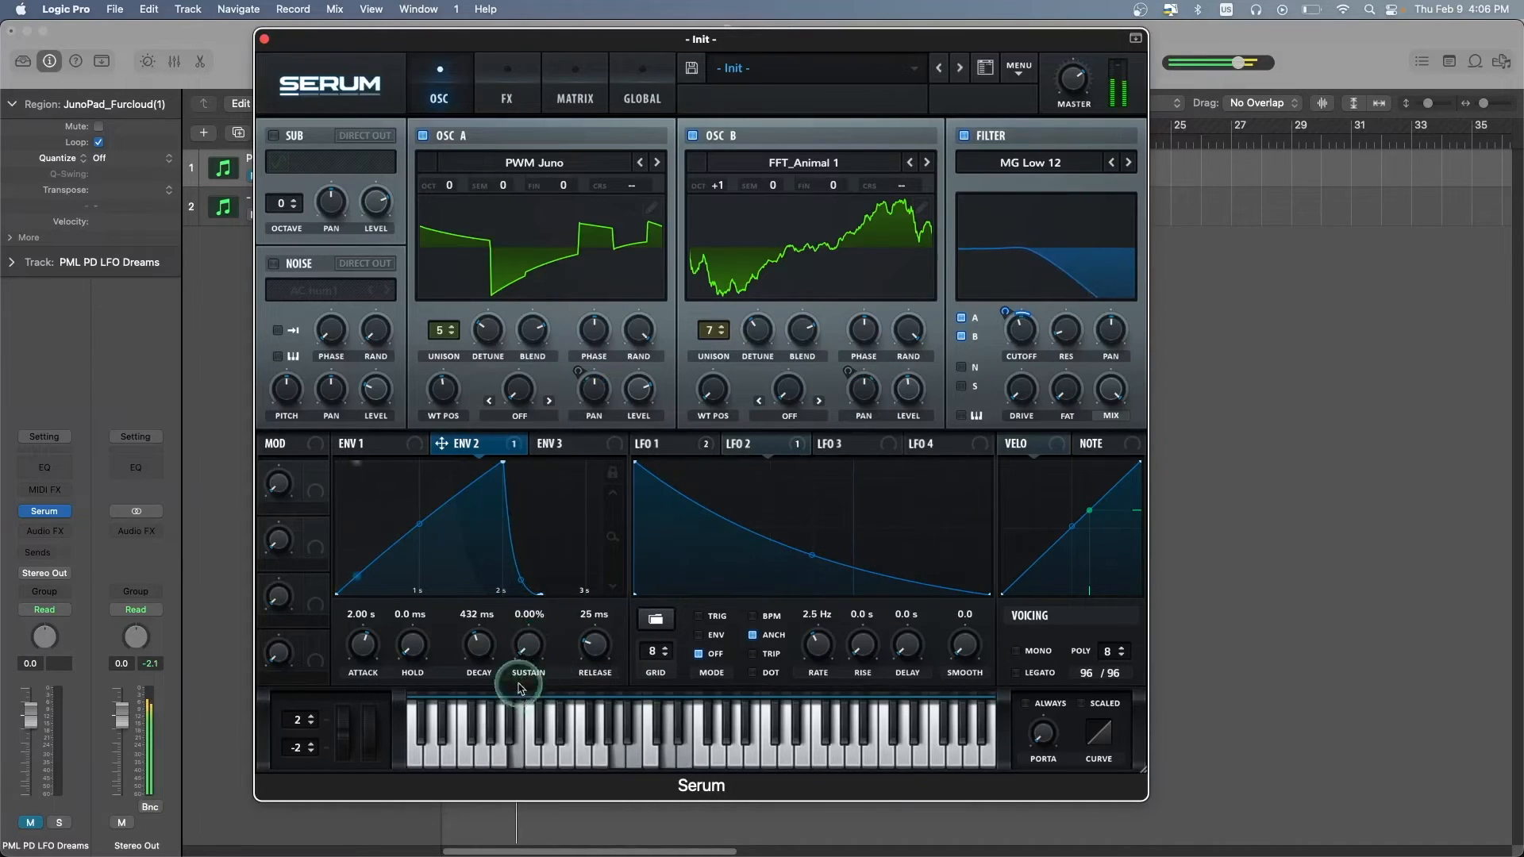
{"action": "left_click_drag", "start_coordinate": [532, 588], "coordinate": [569, 608]}
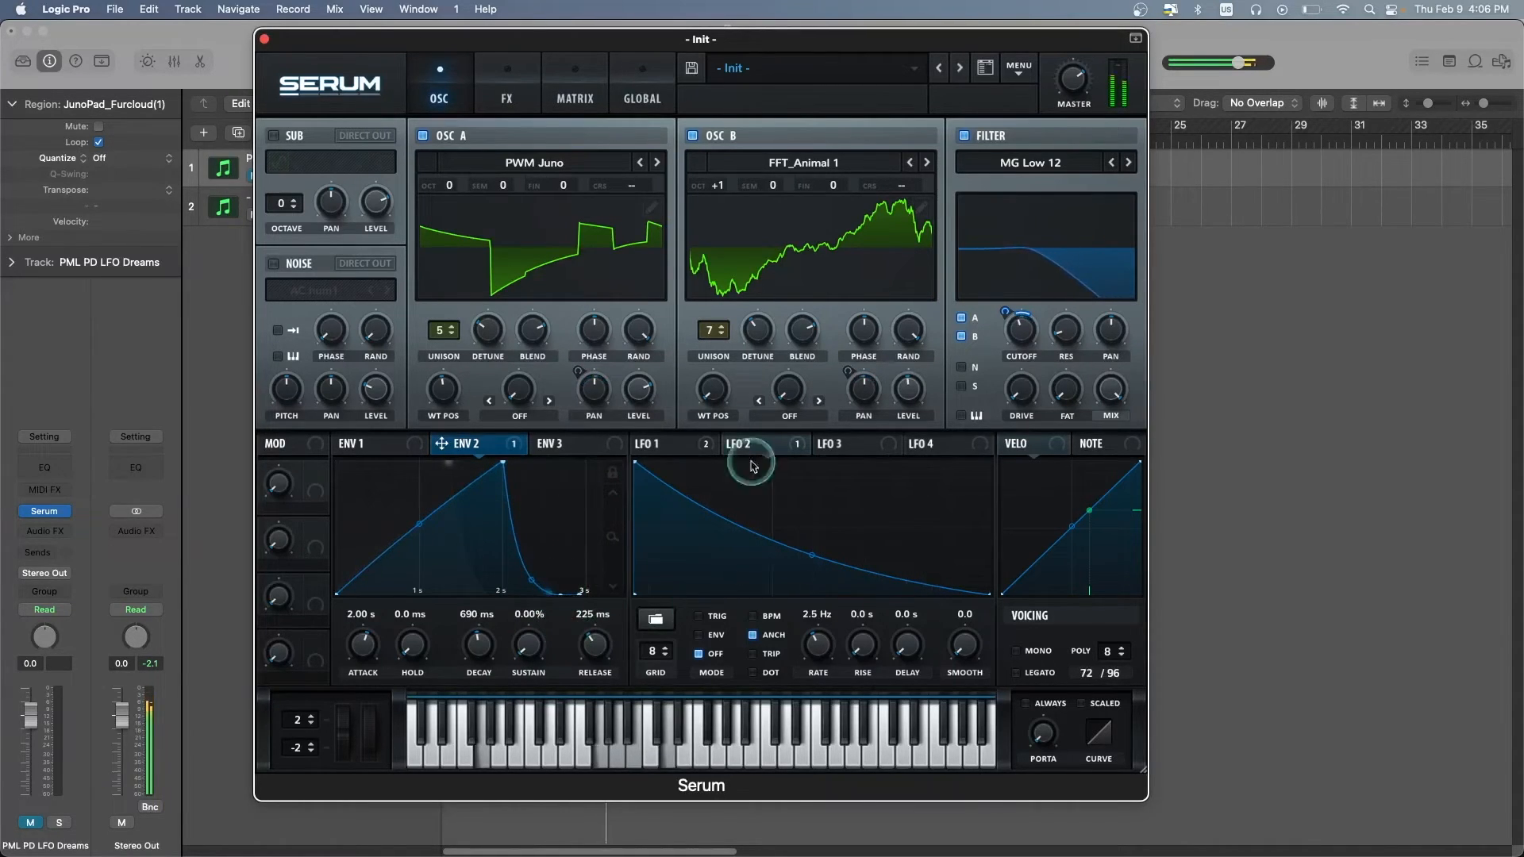
Lower the filter cutoff and bend envelope 2's attack curve slightly downward
{"action": "left_click_drag", "start_coordinate": [1029, 341], "coordinate": [1029, 350]}
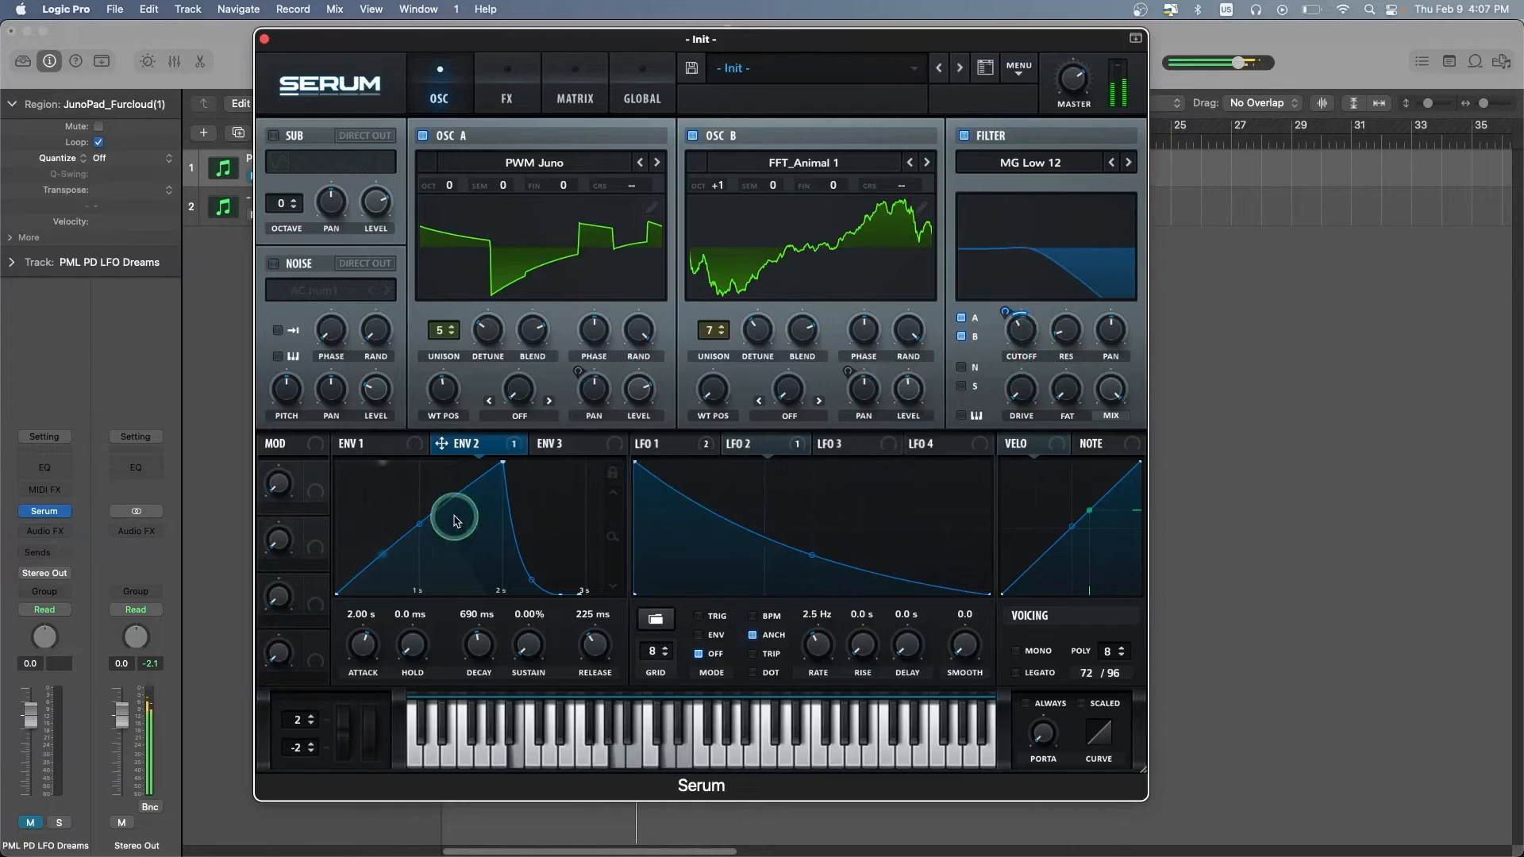
{"action": "left_click_drag", "start_coordinate": [428, 527], "coordinate": [419, 540]}
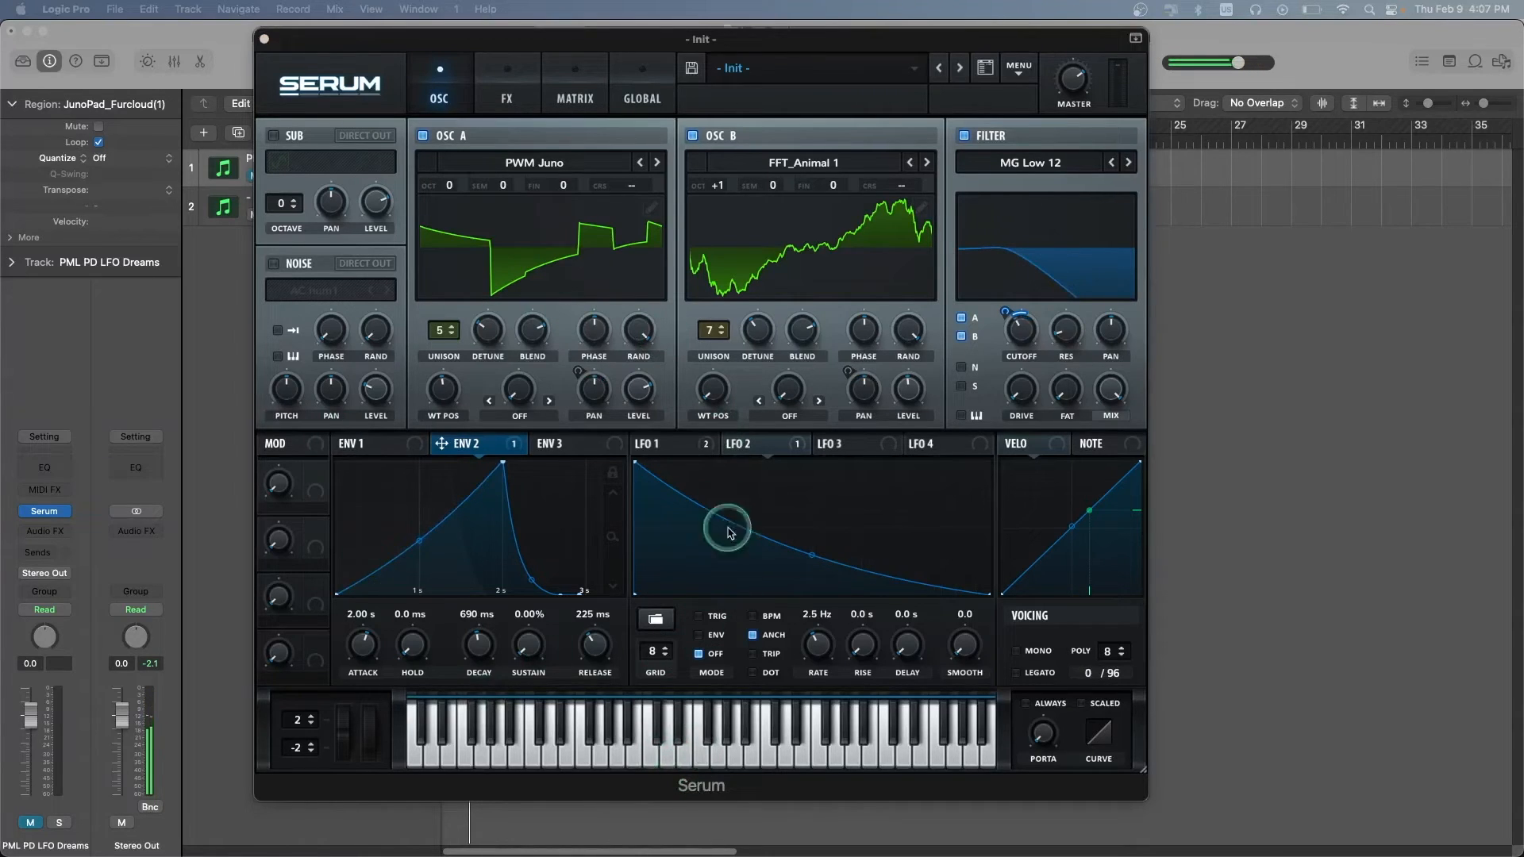
Assign envelope 3 to LFO 2's rate and adjust the modulation amount
{"action": "left_click", "coordinate": [555, 443]}
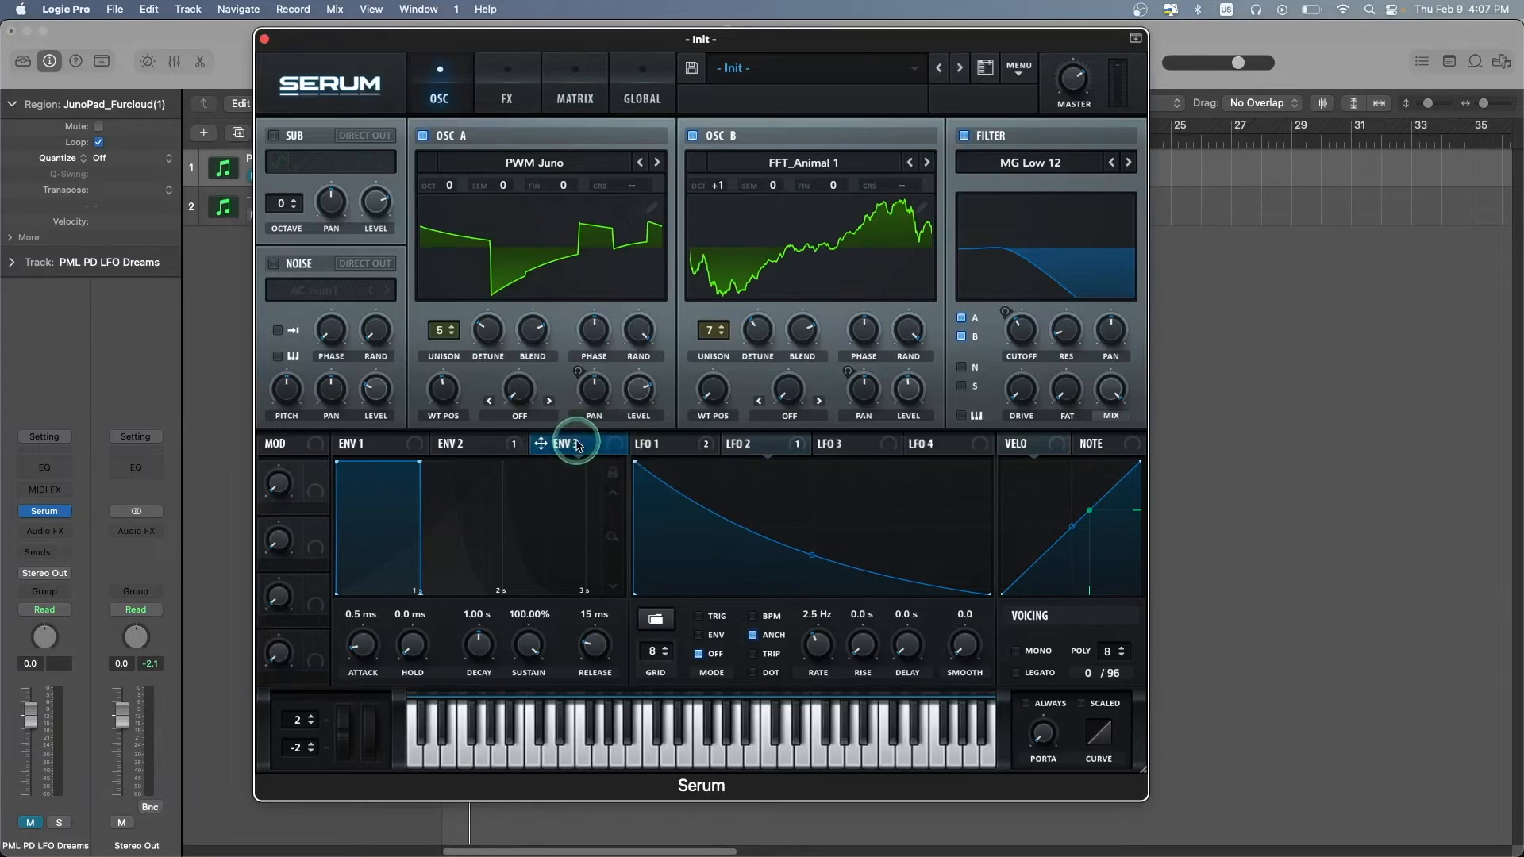
{"action": "left_click_drag", "start_coordinate": [563, 449], "coordinate": [801, 624]}
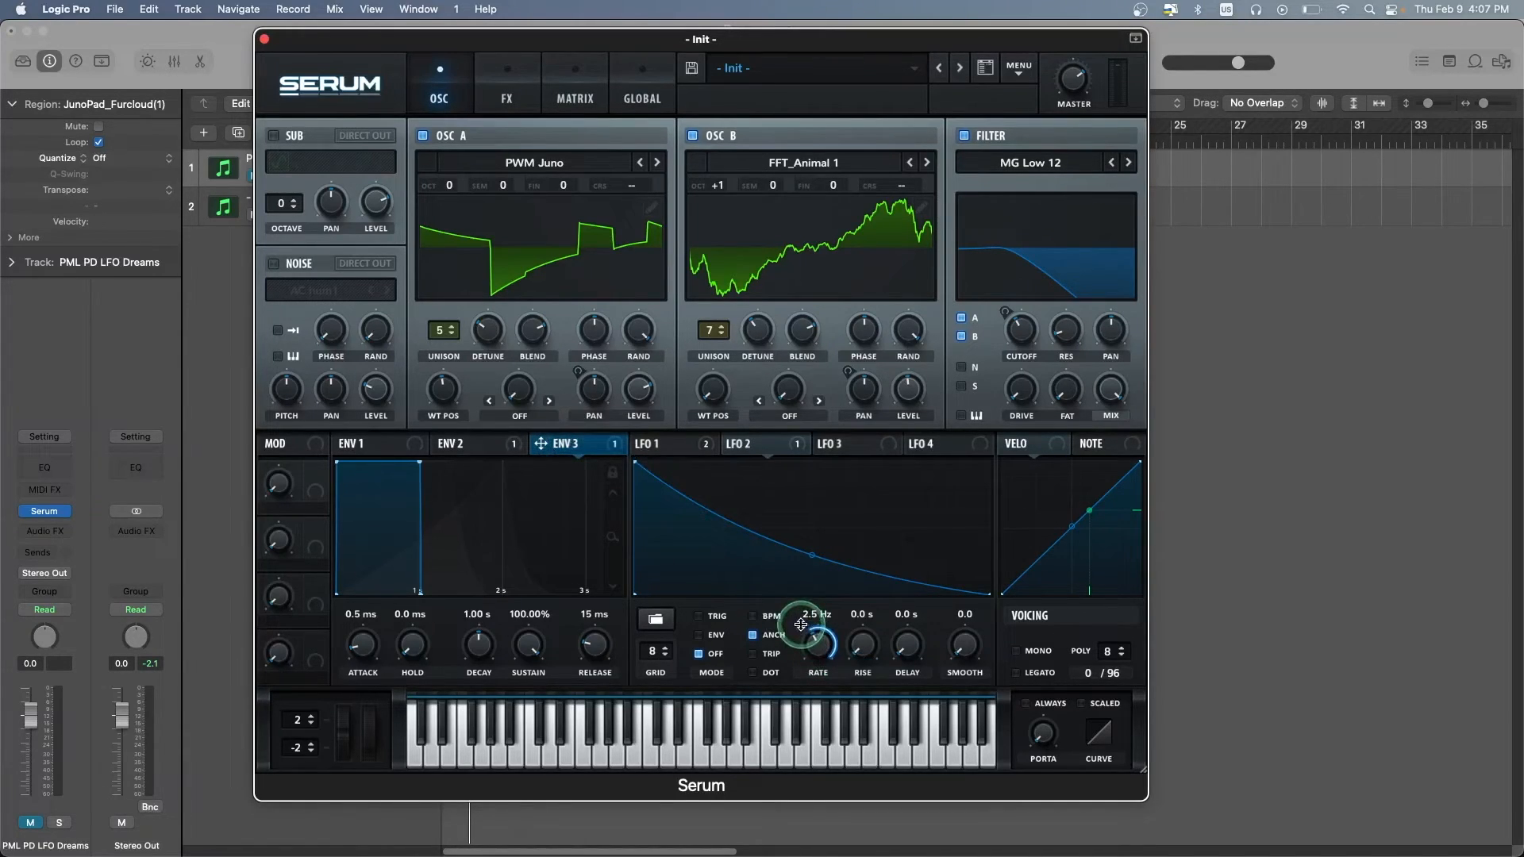
{"action": "mouse_move", "coordinate": [801, 624]}
{"action": "left_mouse_down"}
{"action": "mouse_move", "coordinate": [798, 646]}
{"action": "mouse_move", "coordinate": [801, 631]}
{"action": "left_mouse_up"}
{"action": "key", "text": "space"}
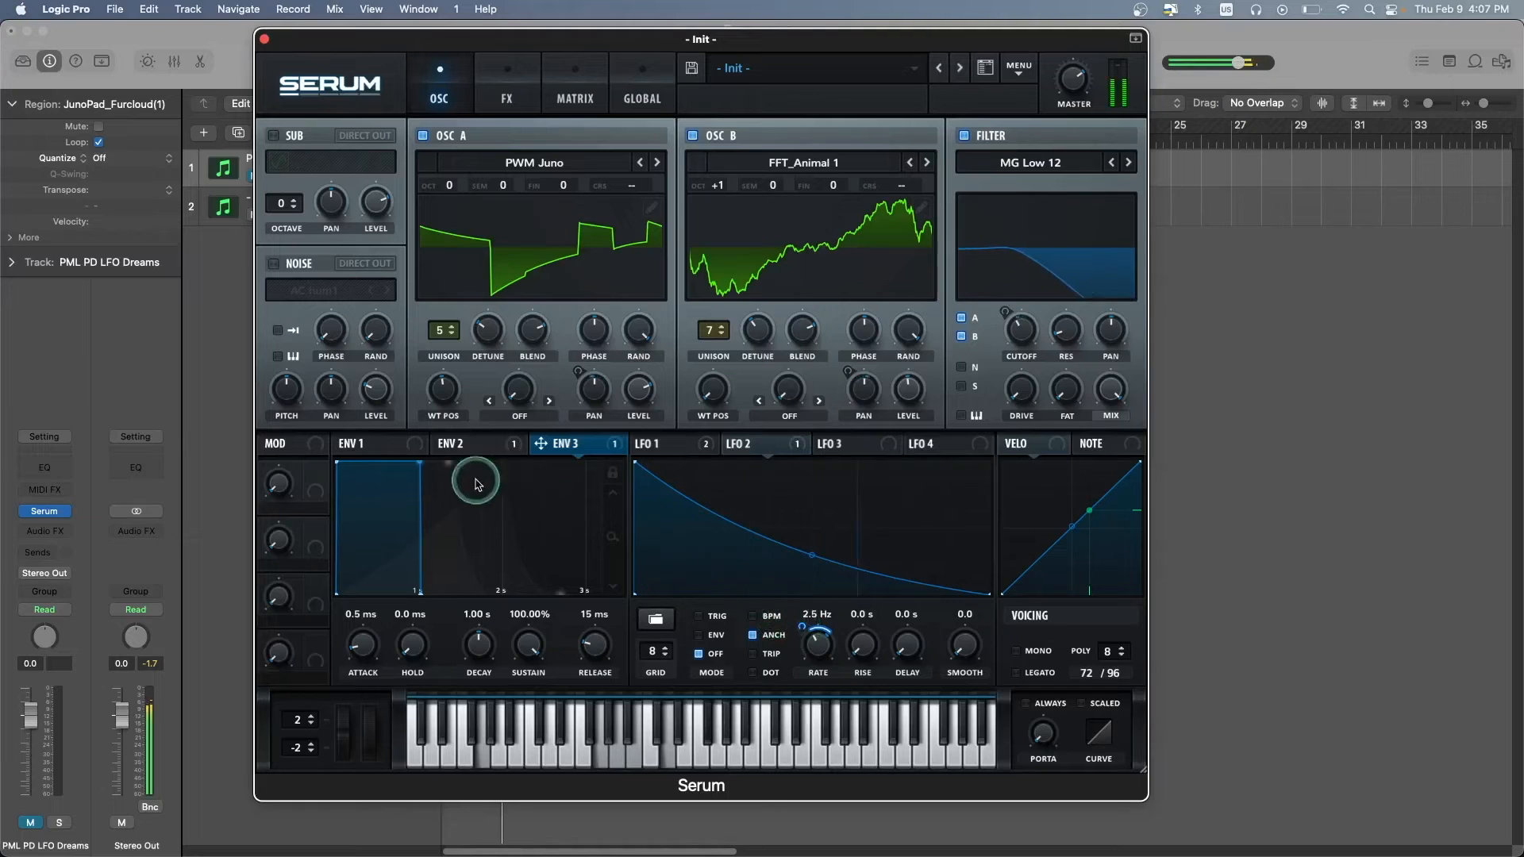
Set envelope 3's decay to about 2.01 s, its sustain to about 36% and its release to about 1.23 s
{"action": "left_click_drag", "start_coordinate": [415, 463], "coordinate": [487, 546]}
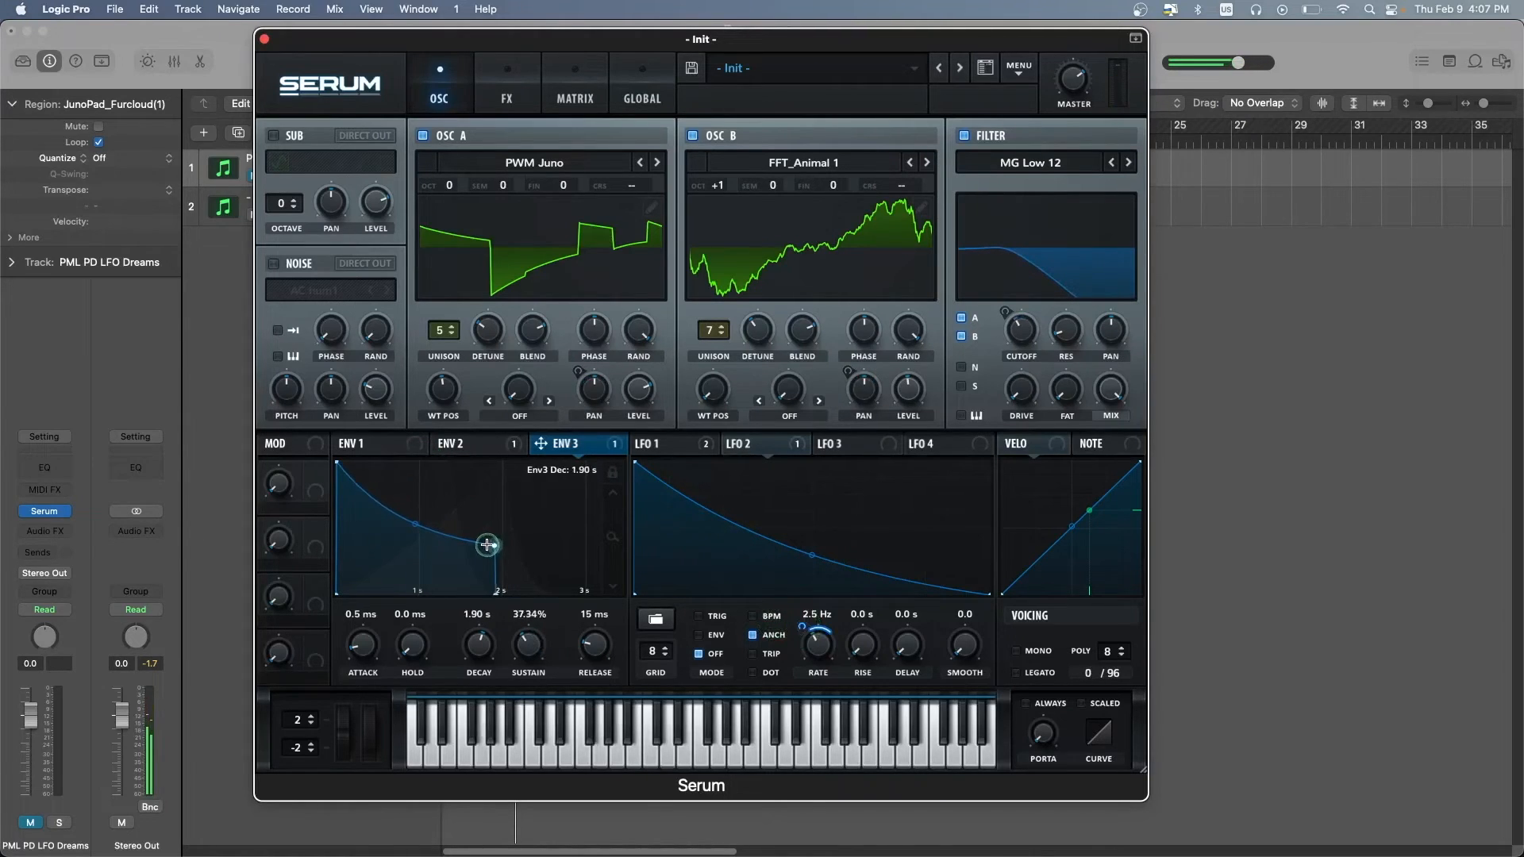
{"action": "left_click_drag", "start_coordinate": [598, 628], "coordinate": [606, 602]}
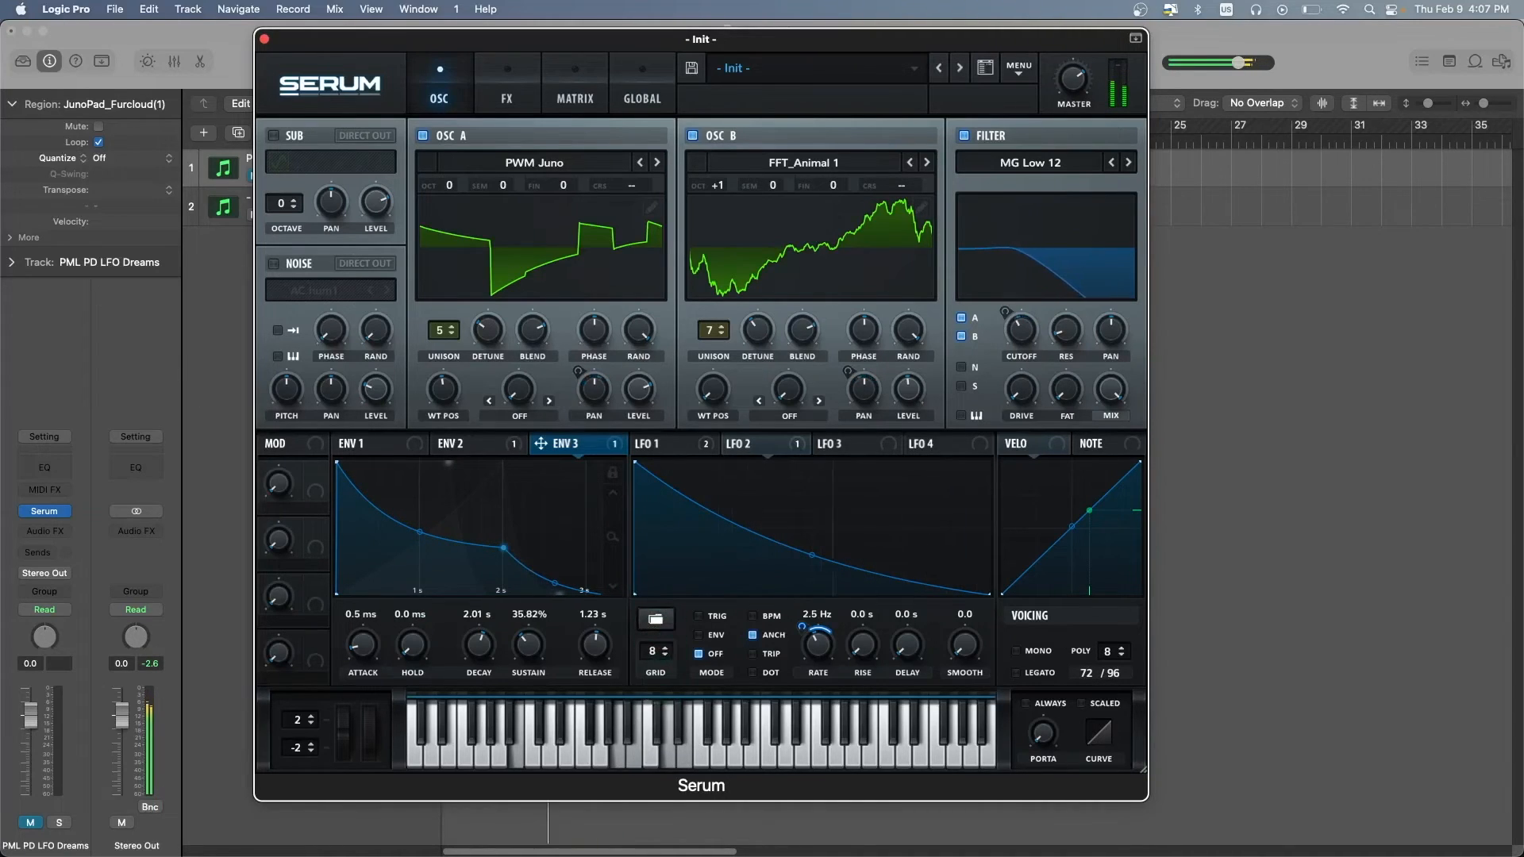
{"action": "key", "text": "space"}
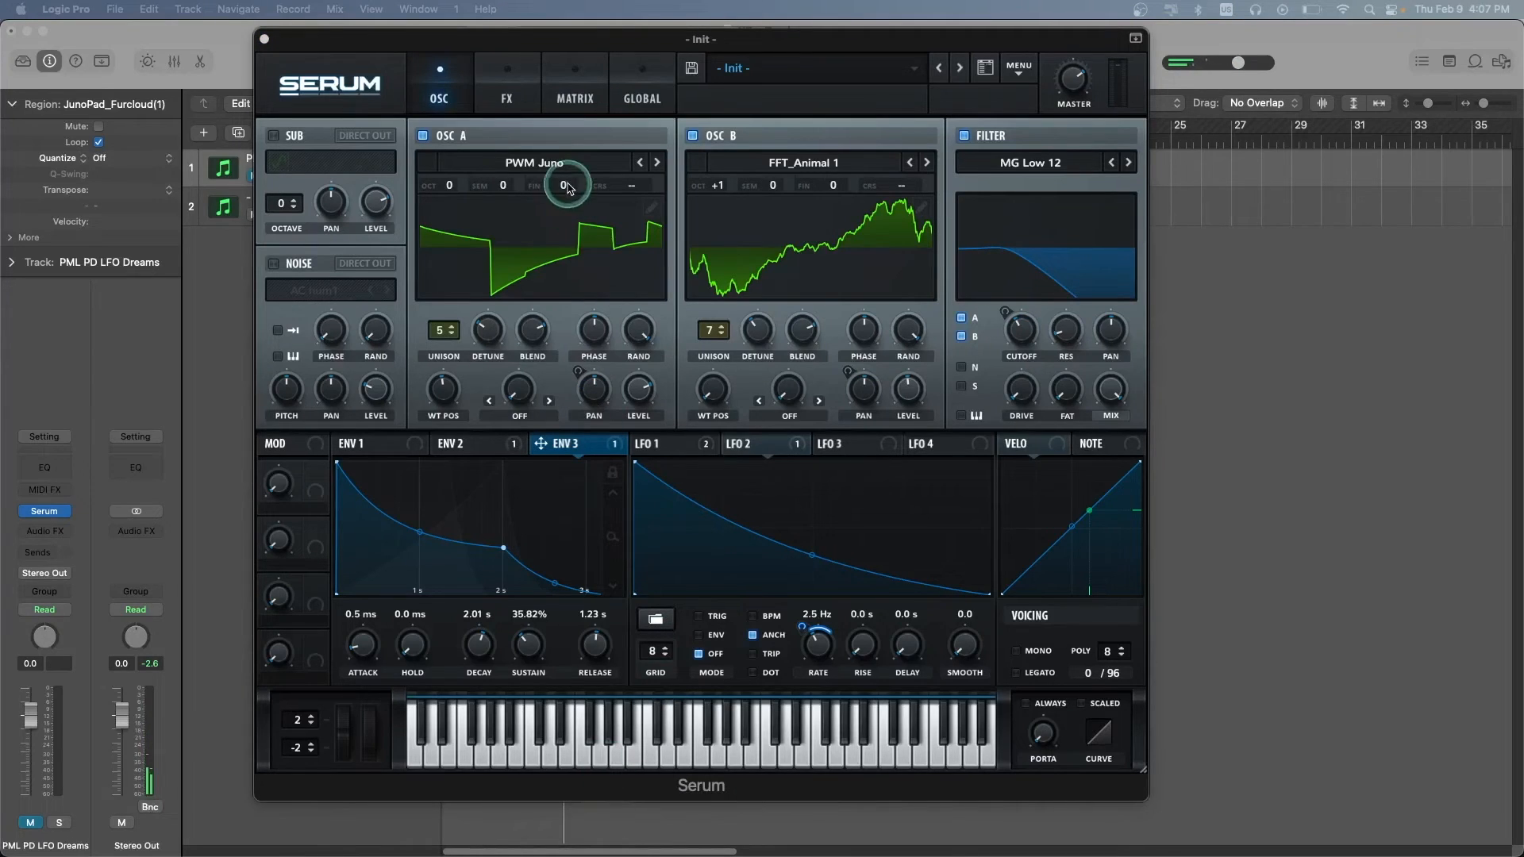
Enable the EQ effect at the start of the effects chain, switch its low band to low cut and lower that band's Q
{"action": "left_click", "coordinate": [508, 79]}
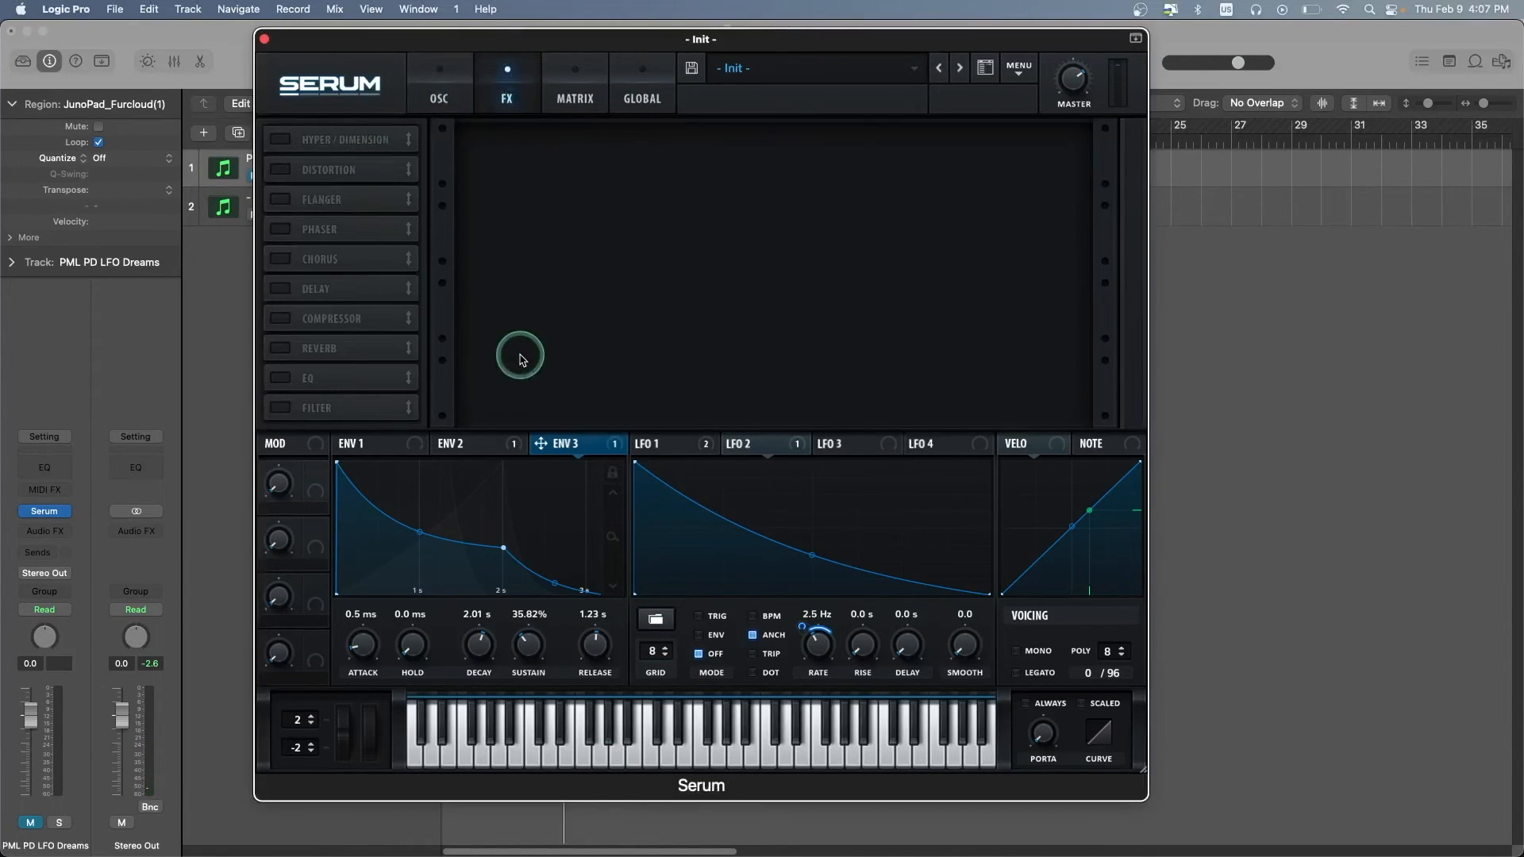
{"action": "left_click", "coordinate": [278, 380]}
{"action": "left_click_drag", "start_coordinate": [326, 378], "coordinate": [386, 119]}
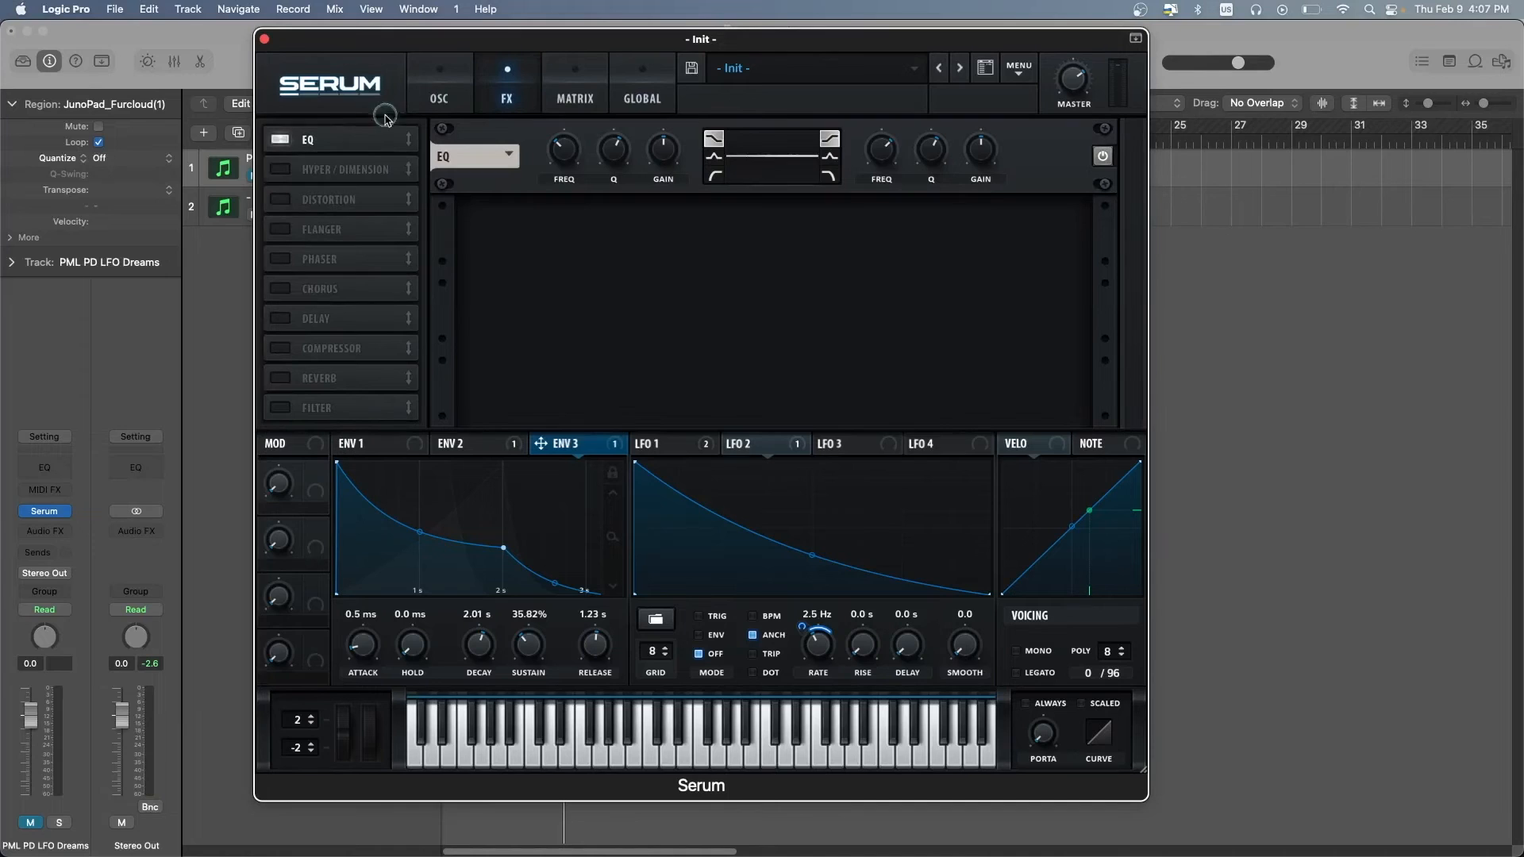
{"action": "left_click", "coordinate": [714, 176]}
{"action": "left_click_drag", "start_coordinate": [603, 154], "coordinate": [613, 191]}
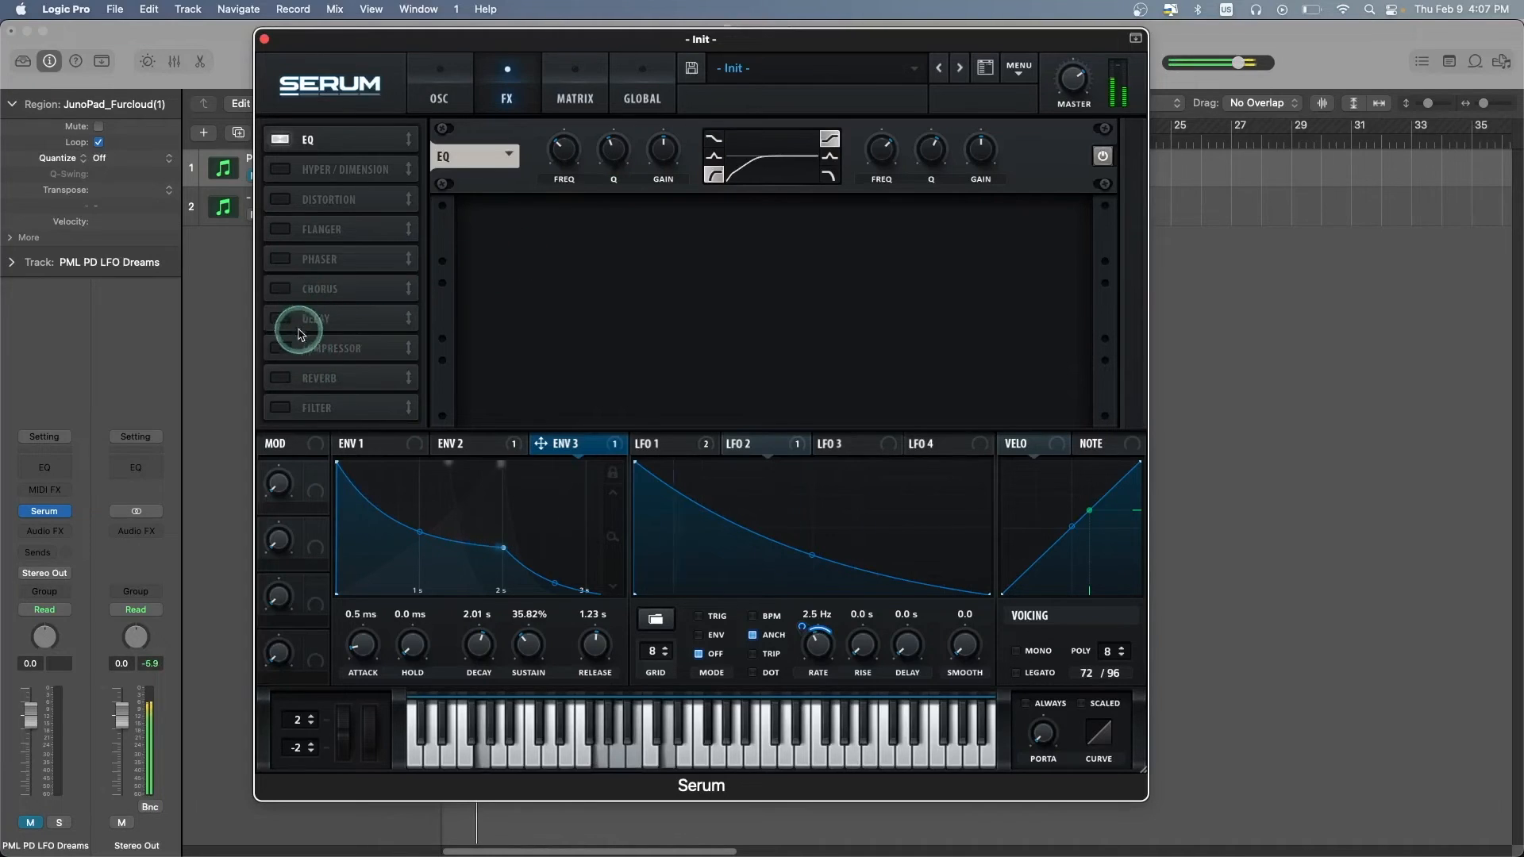
Enable the delay effect and place it directly after the EQ in the effects chain
{"action": "left_click", "coordinate": [275, 319]}
{"action": "left_click_drag", "start_coordinate": [397, 329], "coordinate": [405, 170]}
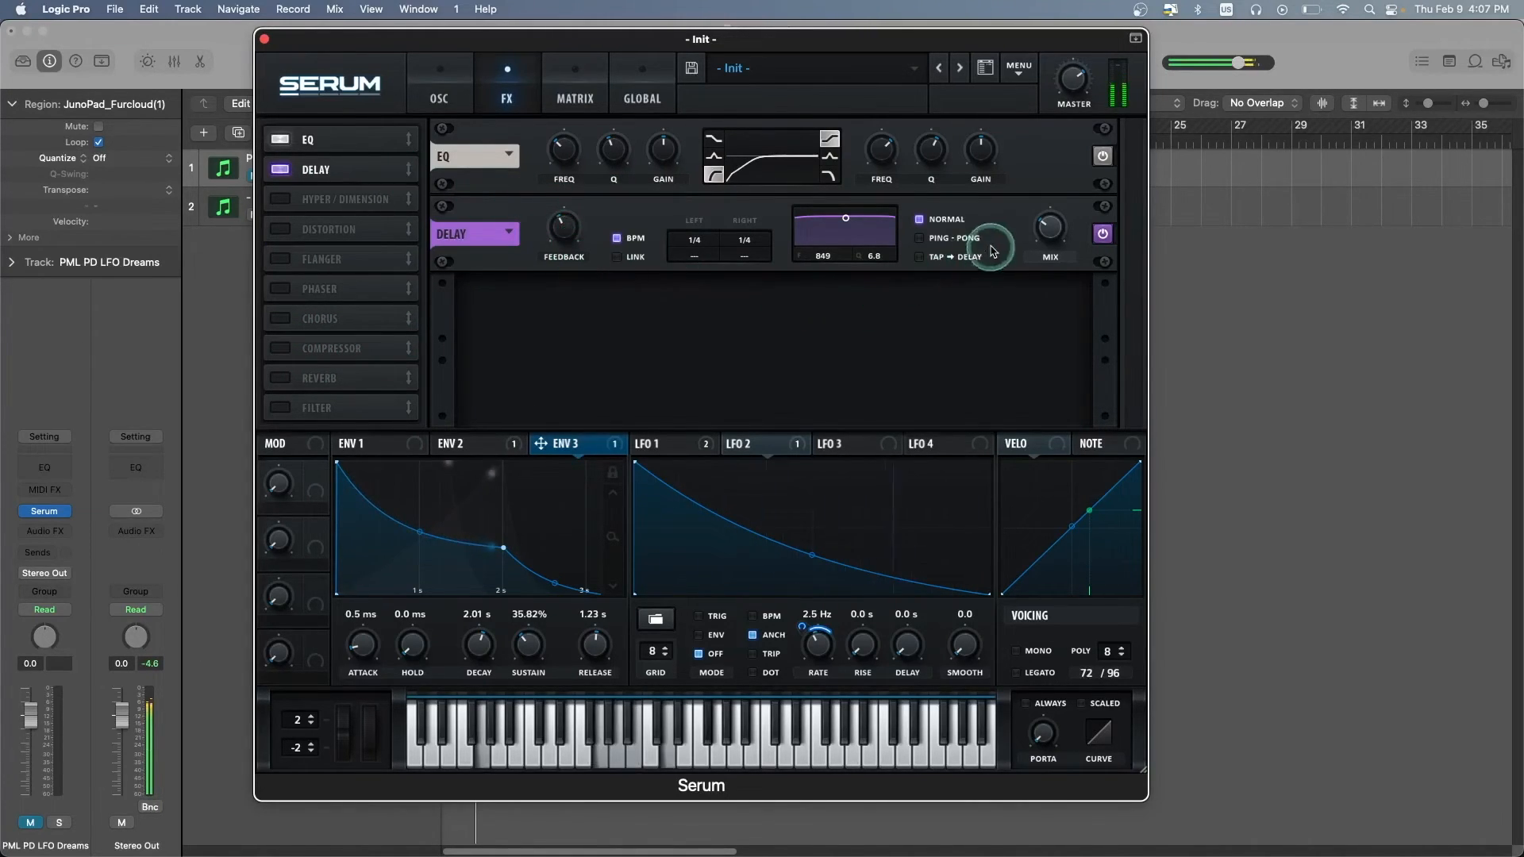
{"action": "mouse_move", "coordinate": [1046, 216]}
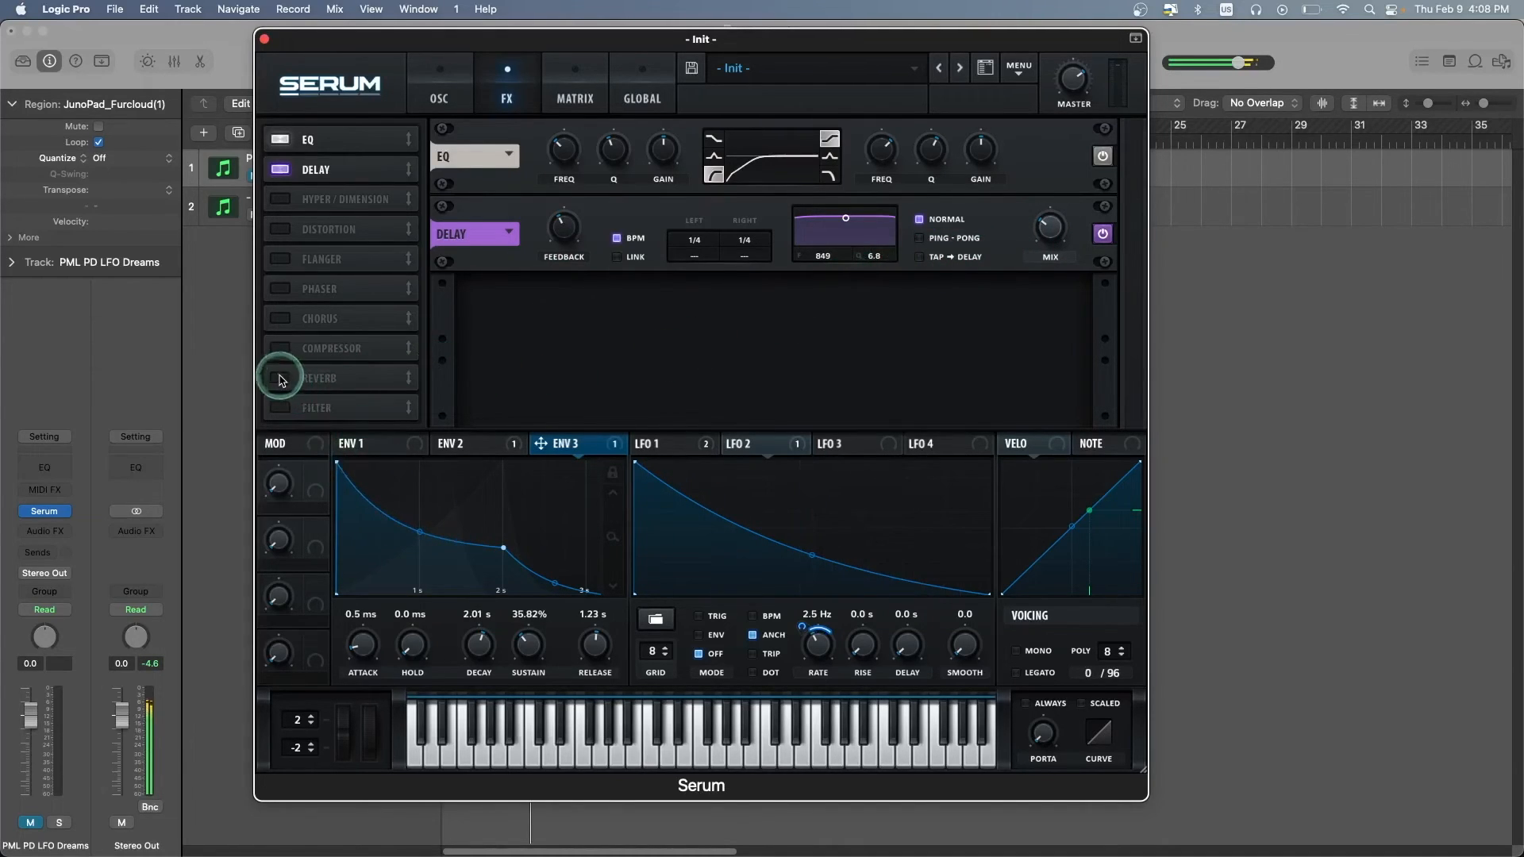
Enable the reverb, place it directly after the delay and set its mix to about 43%
{"action": "left_click", "coordinate": [279, 381]}
{"action": "left_click_drag", "start_coordinate": [317, 378], "coordinate": [318, 199]}
{"action": "left_click", "coordinate": [500, 233]}
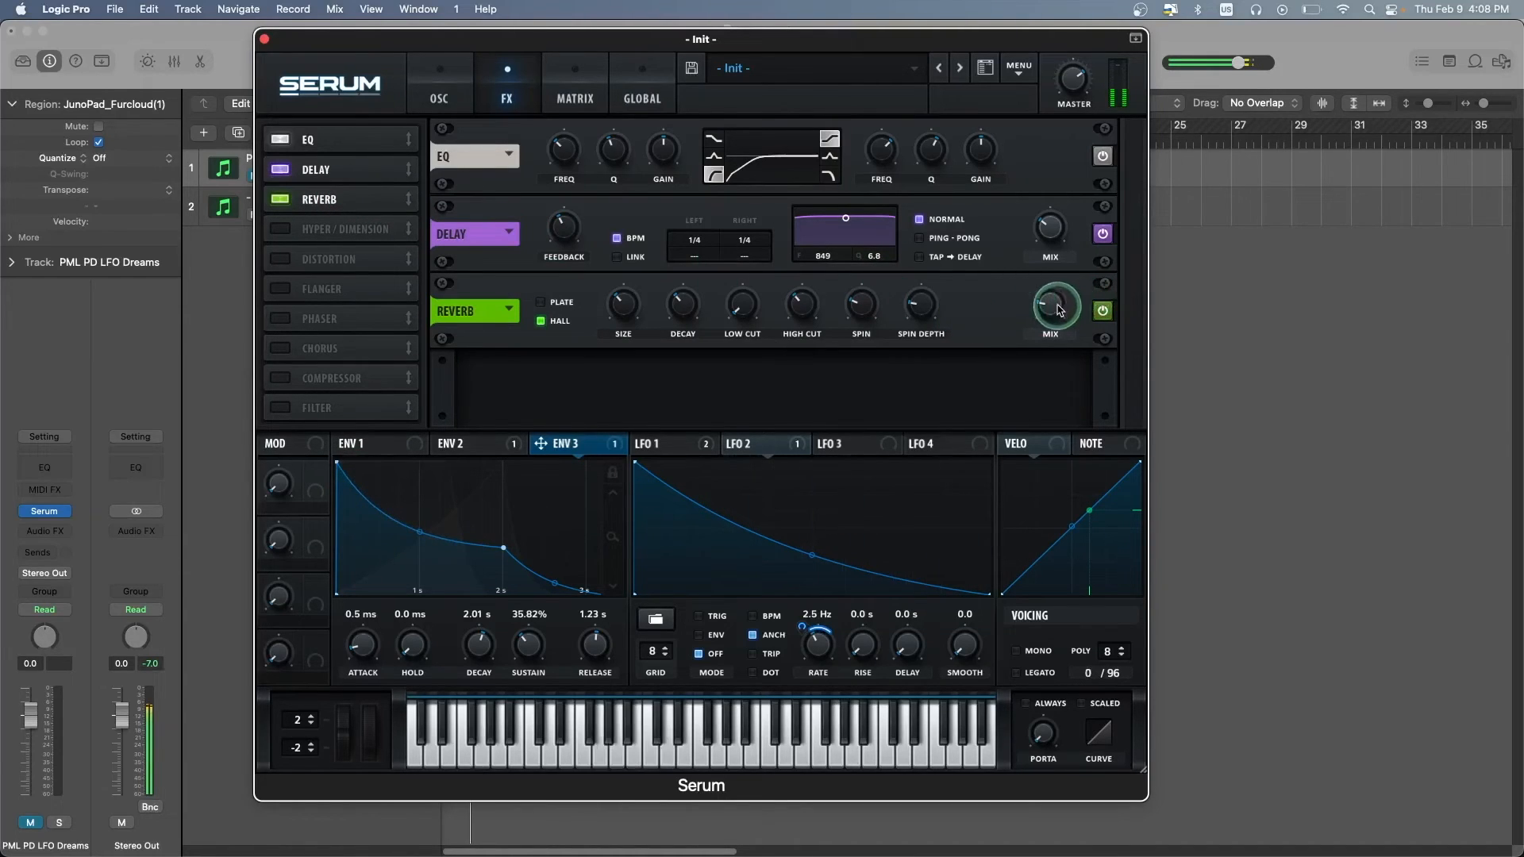
{"action": "mouse_move", "coordinate": [1053, 297]}
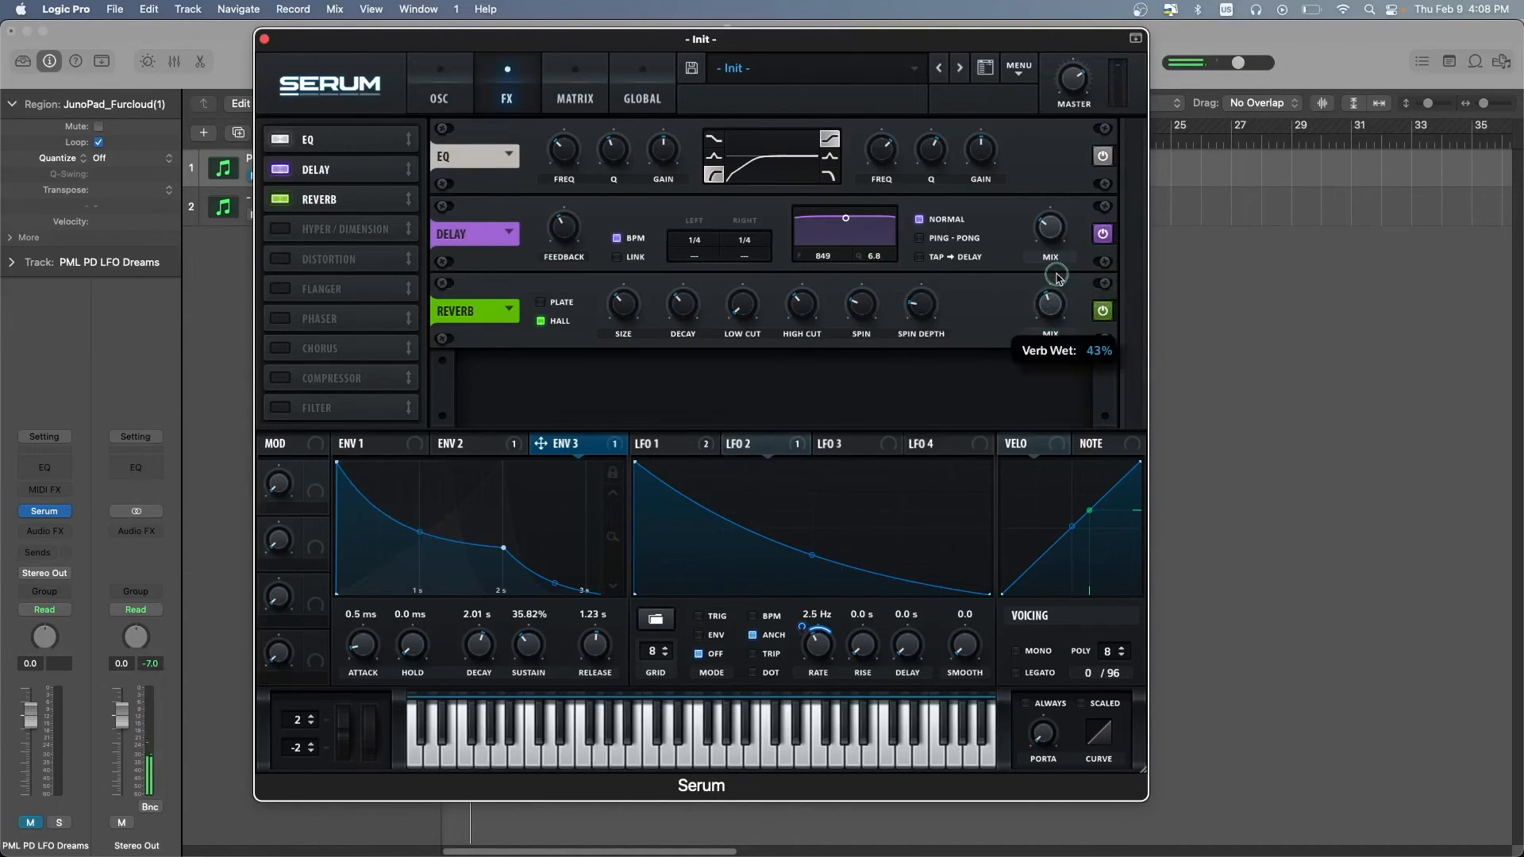
{"action": "left_click_drag", "start_coordinate": [1056, 275], "coordinate": [1056, 276]}
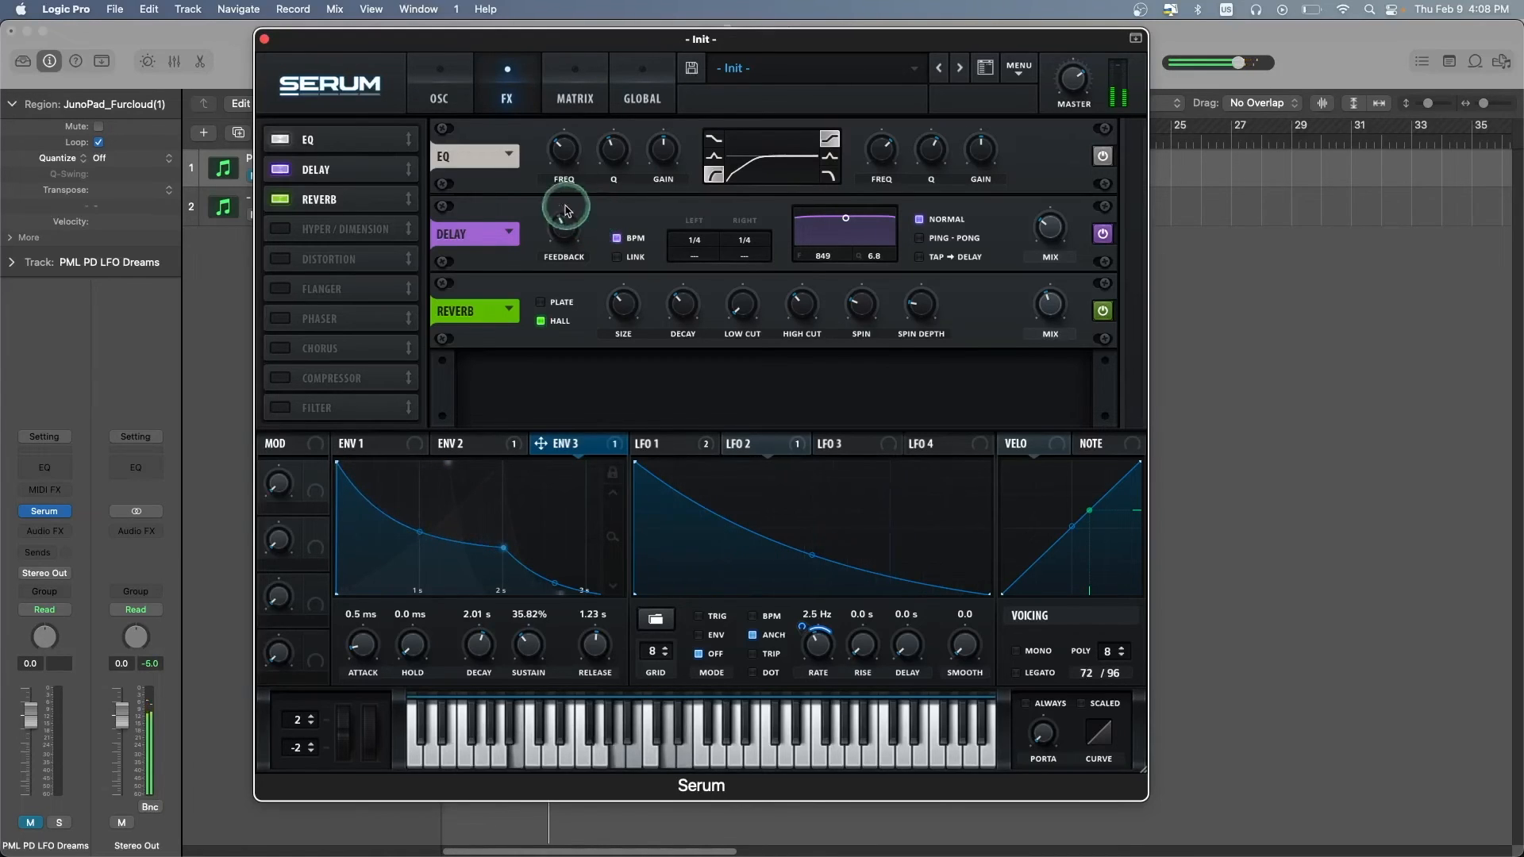
{"action": "key", "text": "space"}
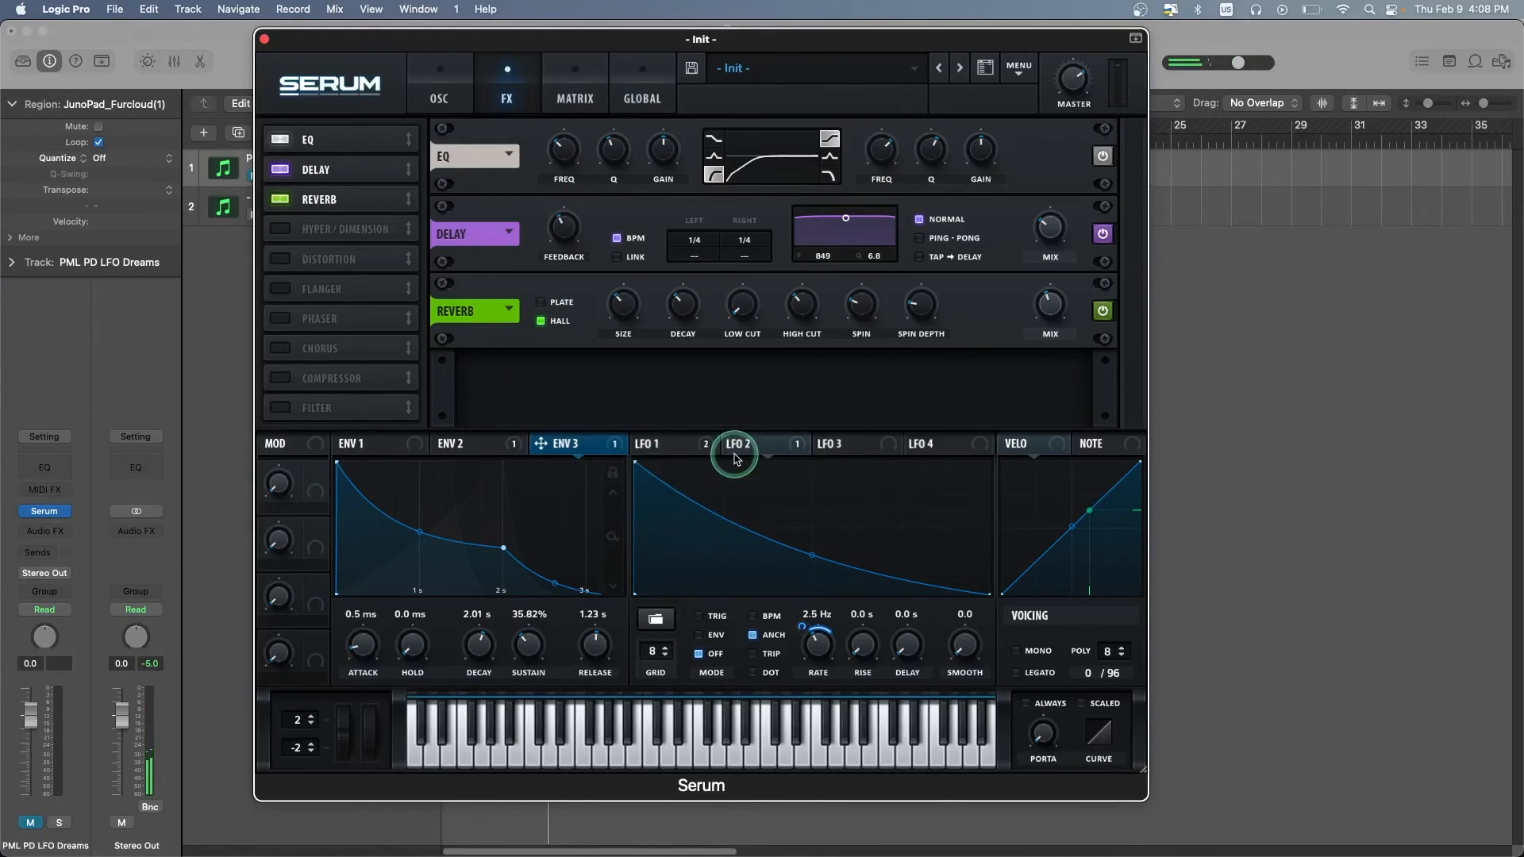
Route Chaos1 to master tuning in the first empty modulation matrix row, set its amount to 6 and switch its type to bidirectional
{"action": "left_click", "coordinate": [584, 104]}
{"action": "left_click", "coordinate": [303, 329]}
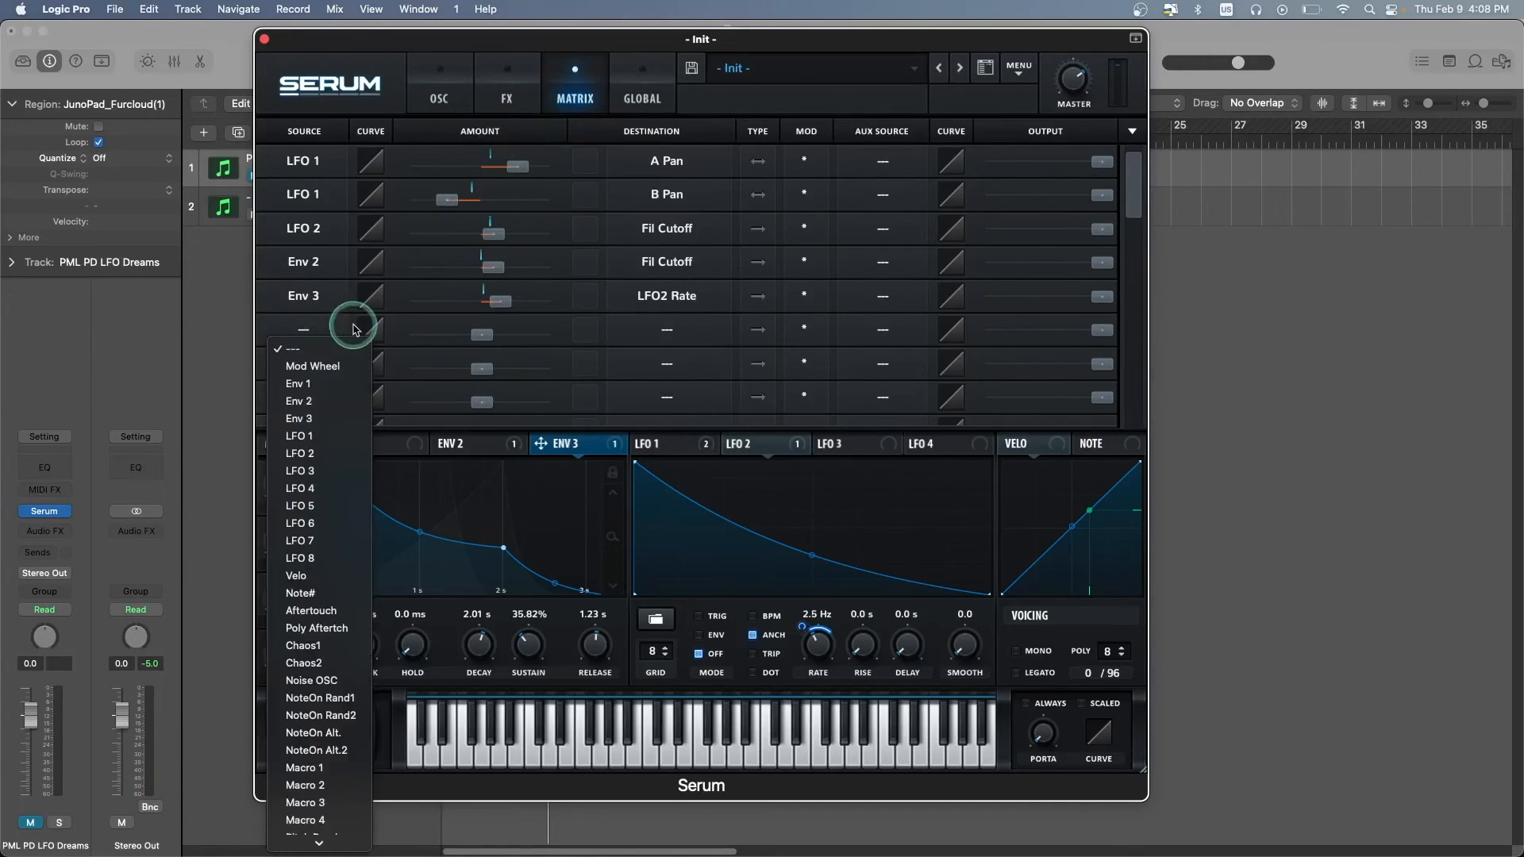
{"action": "left_click", "coordinate": [345, 650]}
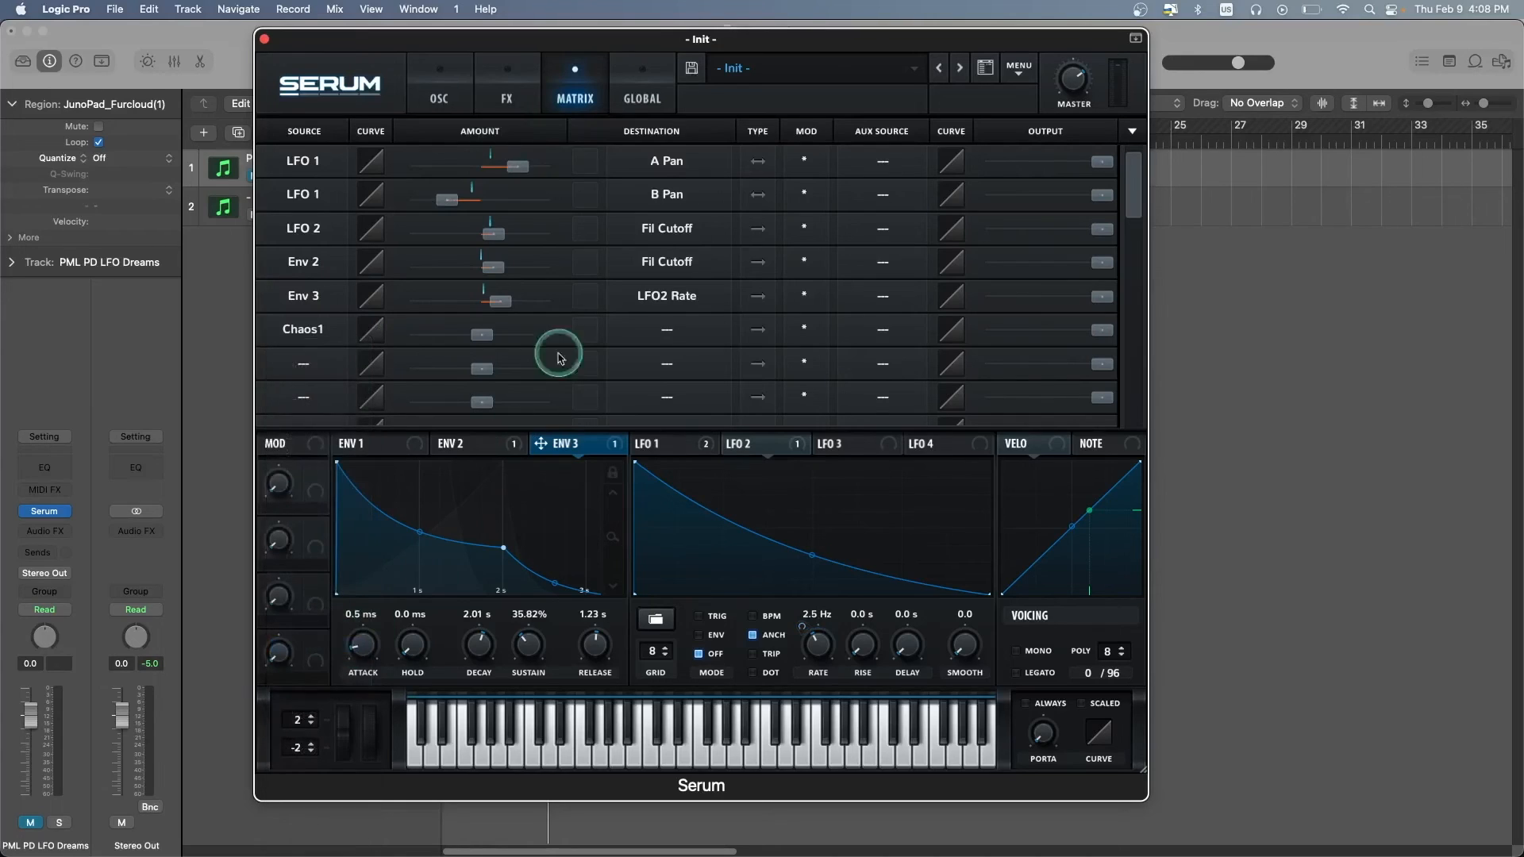
{"action": "left_click", "coordinate": [667, 329]}
{"action": "mouse_move", "coordinate": [675, 470]}
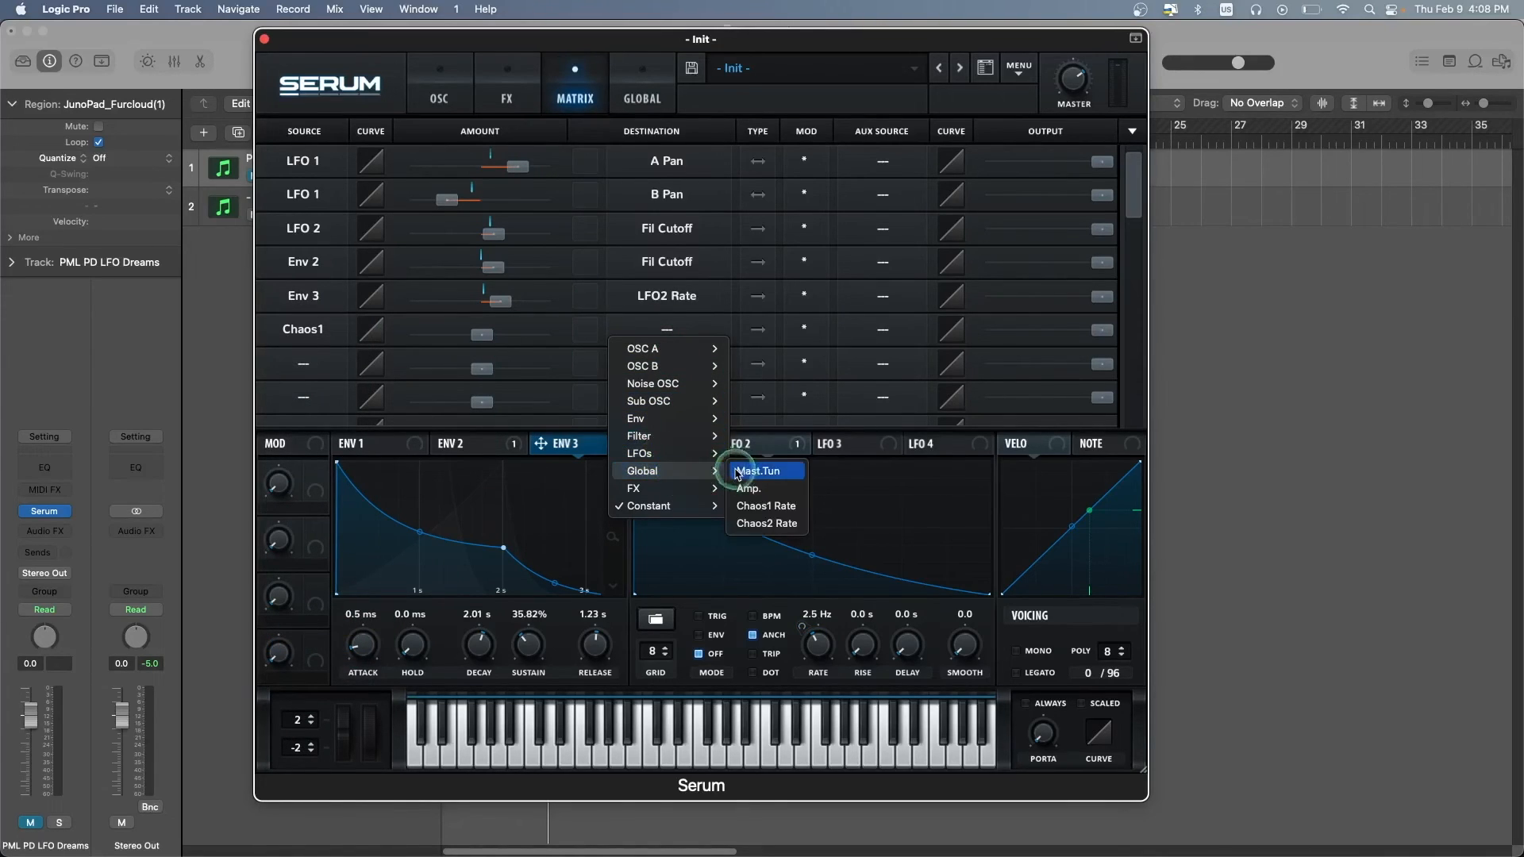
{"action": "left_click", "coordinate": [750, 470]}
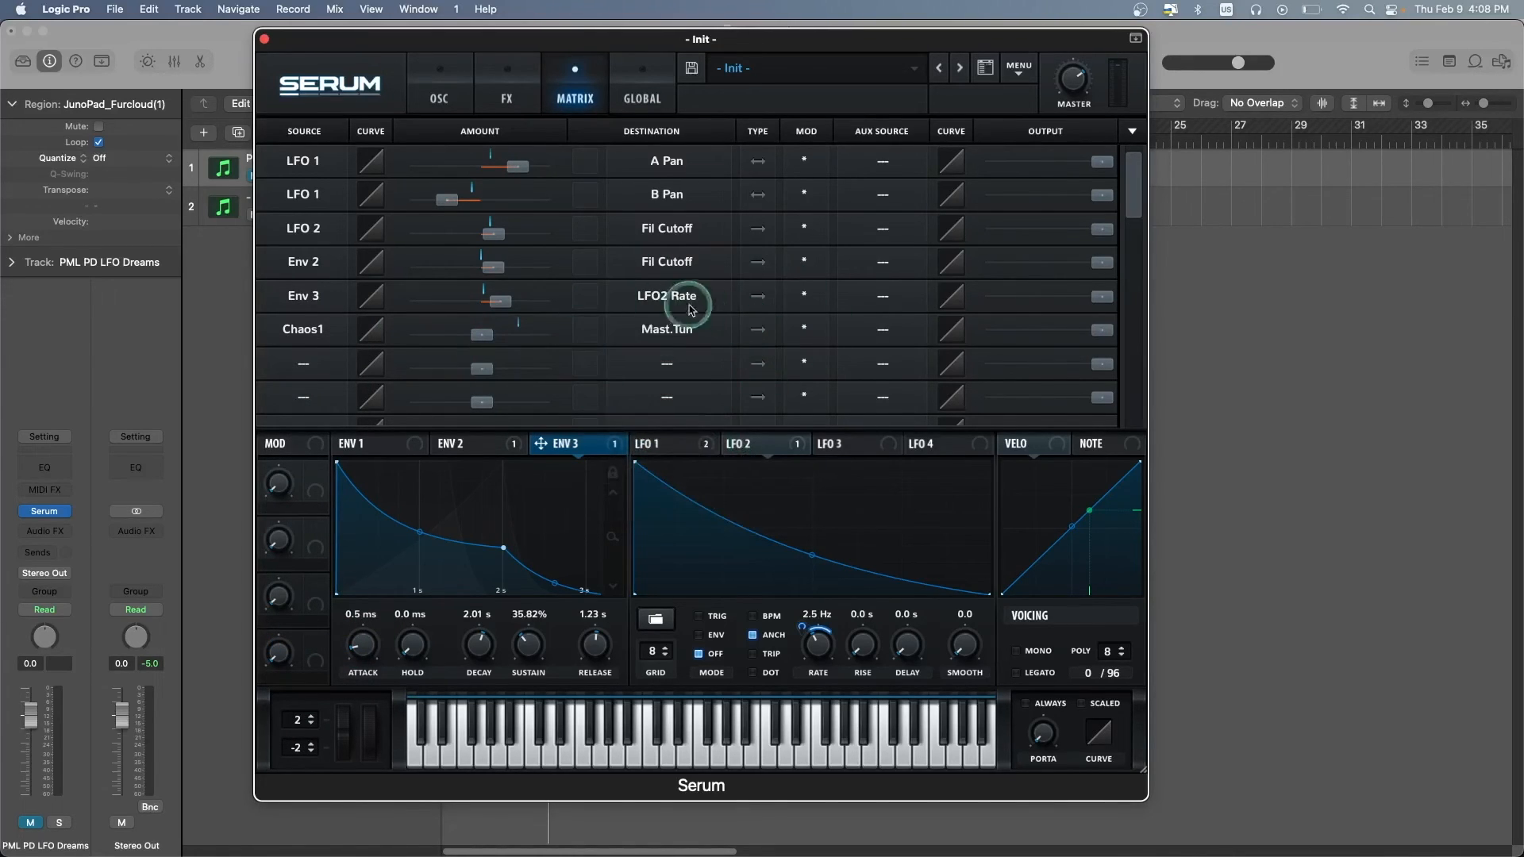
{"action": "left_click_drag", "start_coordinate": [500, 343], "coordinate": [501, 339]}
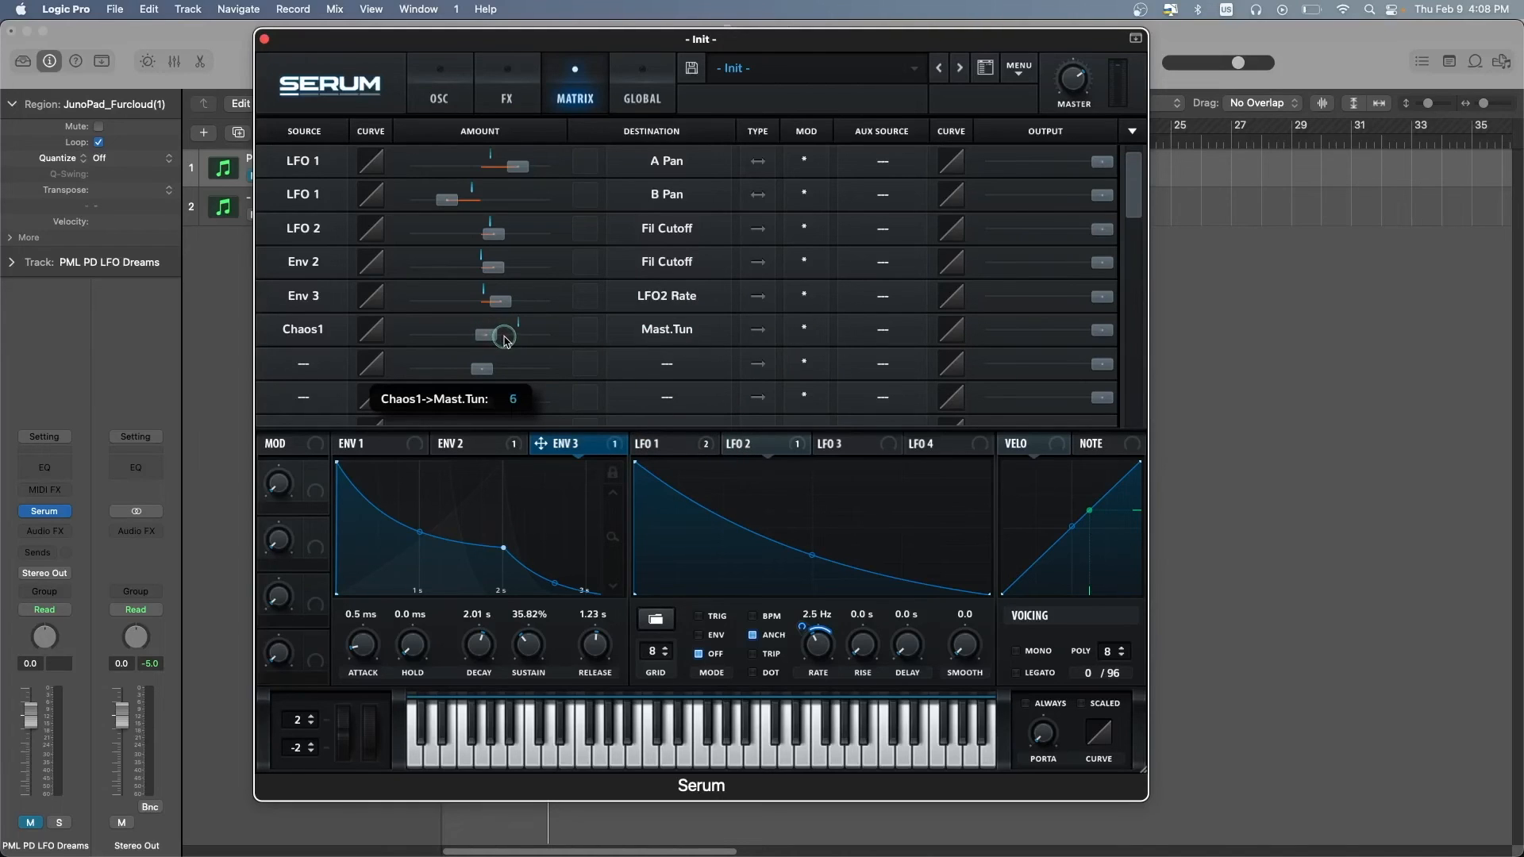
{"action": "left_click", "coordinate": [758, 330]}
Reduce the output of the Chaos1 to Mast.Tun modulation to a small fraction while the pad plays, so the pitch drifts only subtly
{"action": "key", "text": "space"}
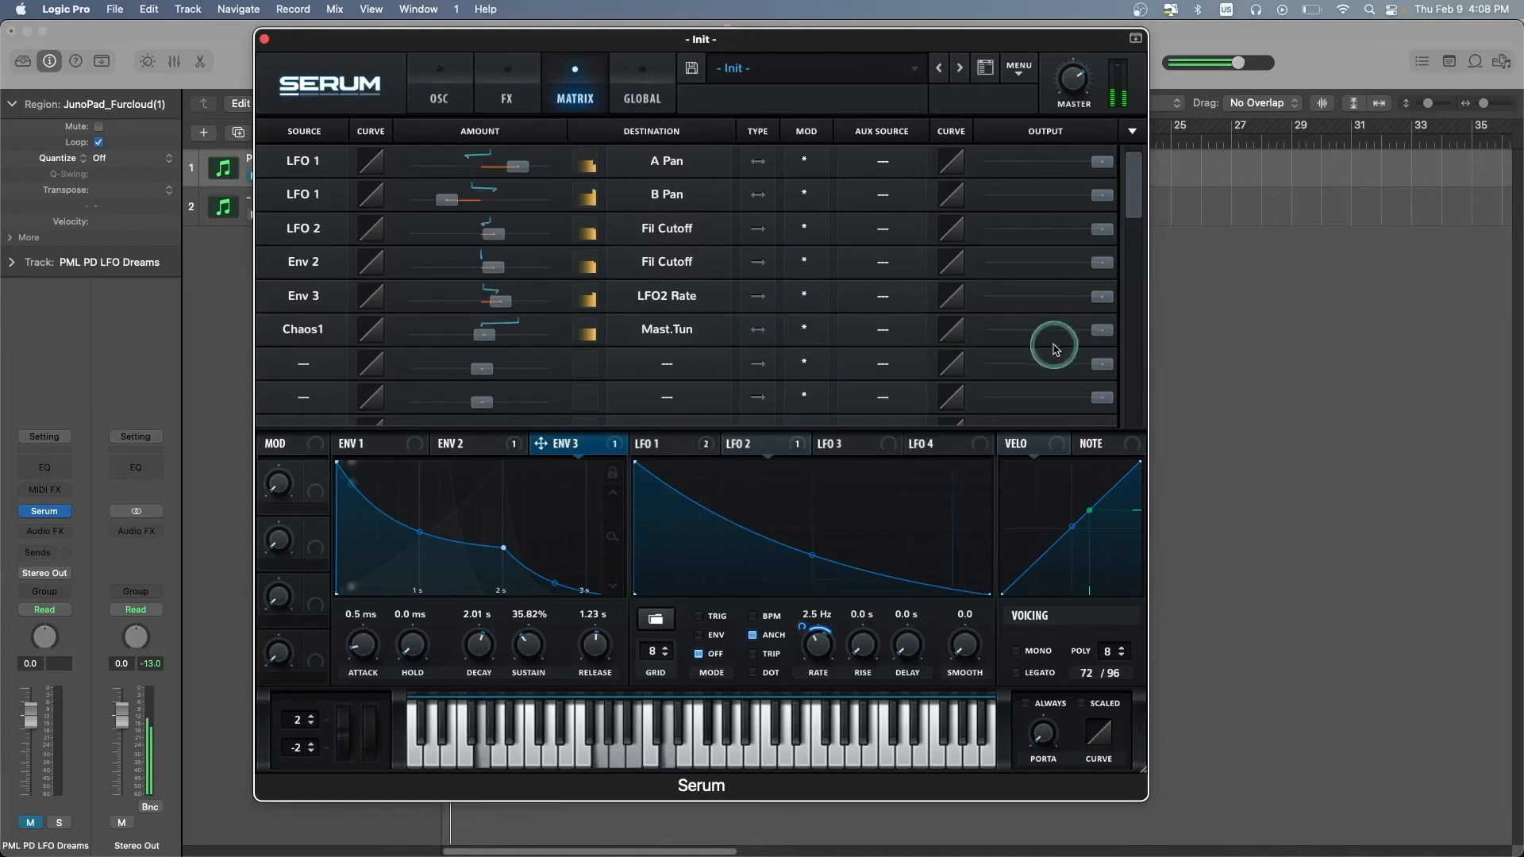
{"action": "left_click_drag", "start_coordinate": [1097, 333], "coordinate": [931, 337]}
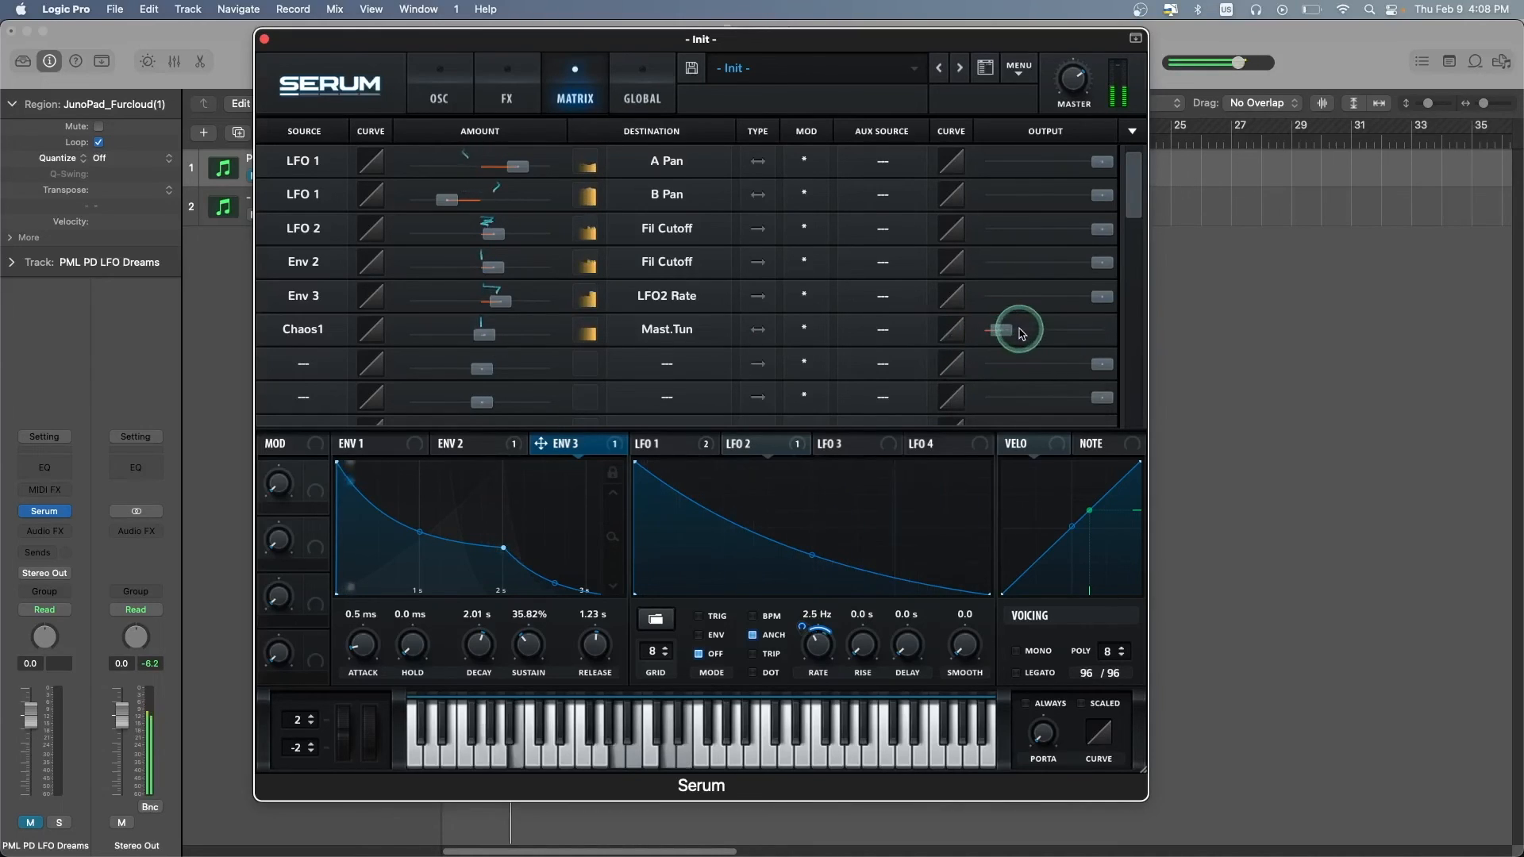
{"action": "key", "text": "space"}
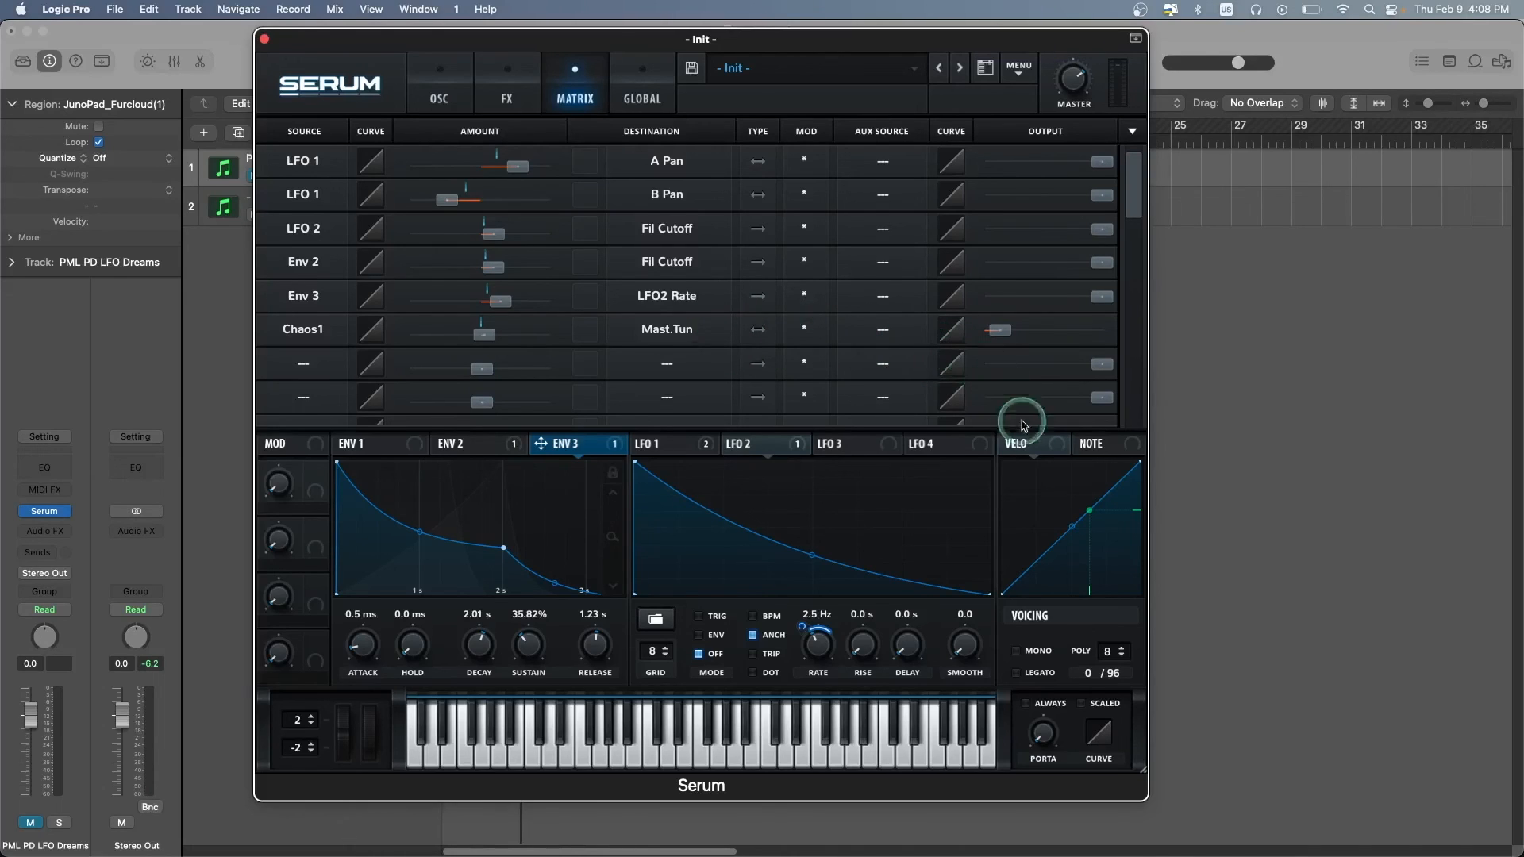
Fine-tune the cutoff of the MG Low 12 filter by ear while the pad plays
{"action": "left_click", "coordinate": [433, 75]}
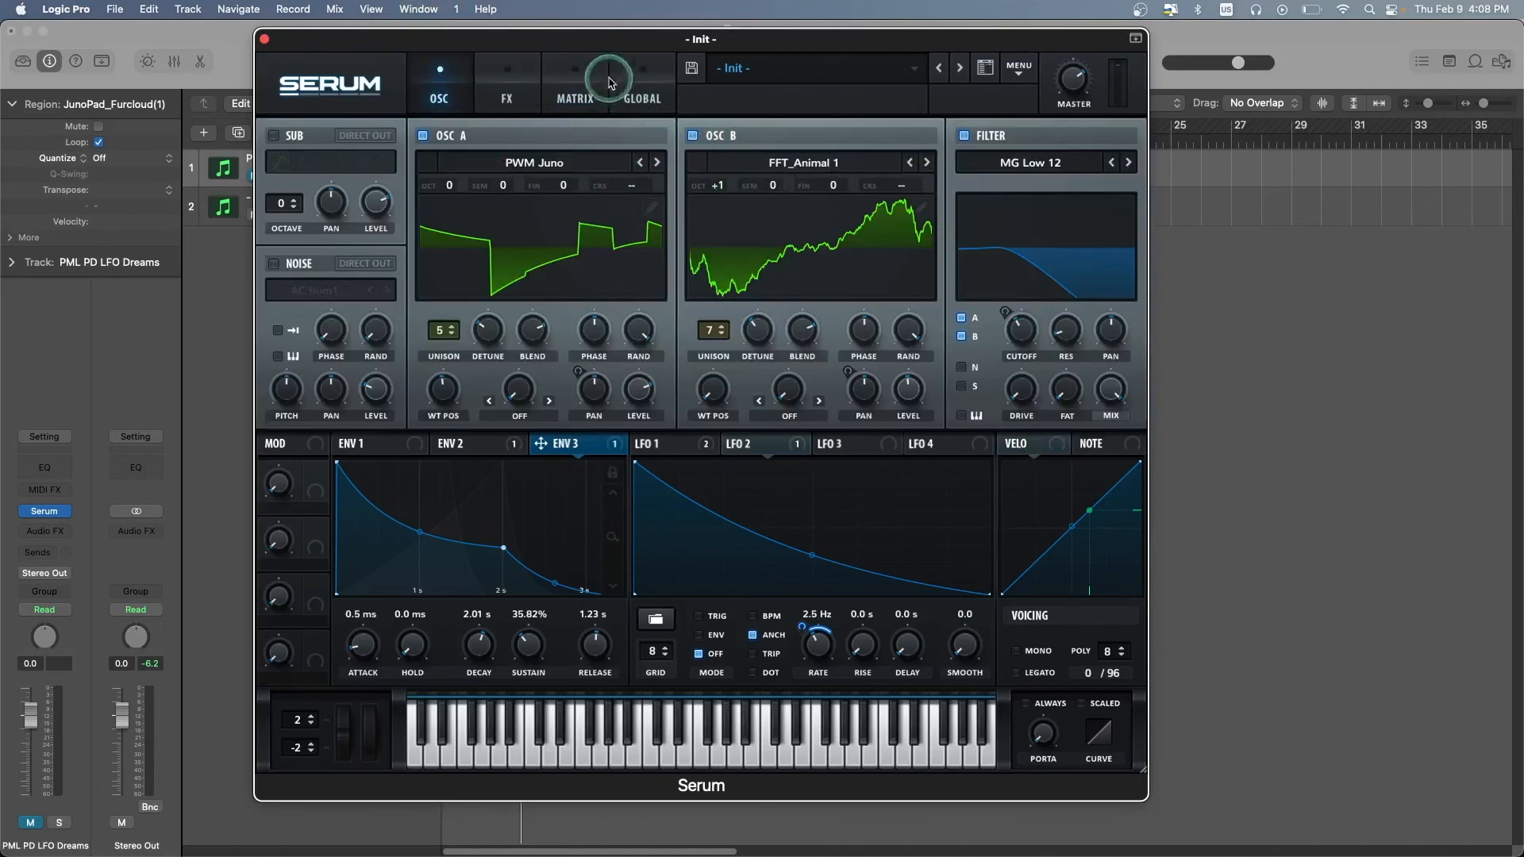
{"action": "key", "text": "space"}
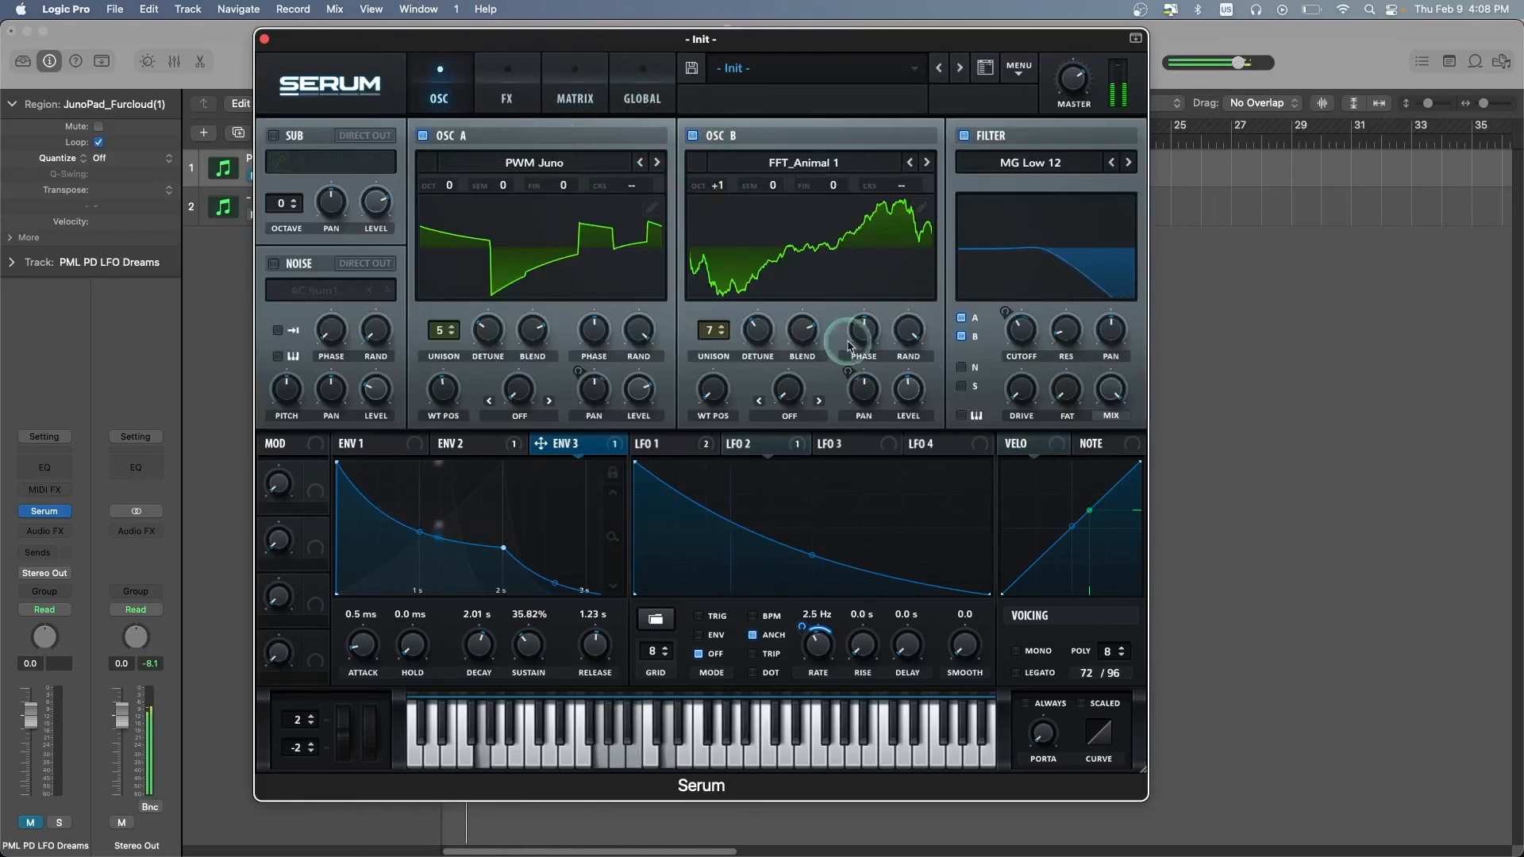
{"action": "mouse_move", "coordinate": [1022, 311]}
{"action": "left_click_drag", "start_coordinate": [1026, 310], "coordinate": [1019, 338]}
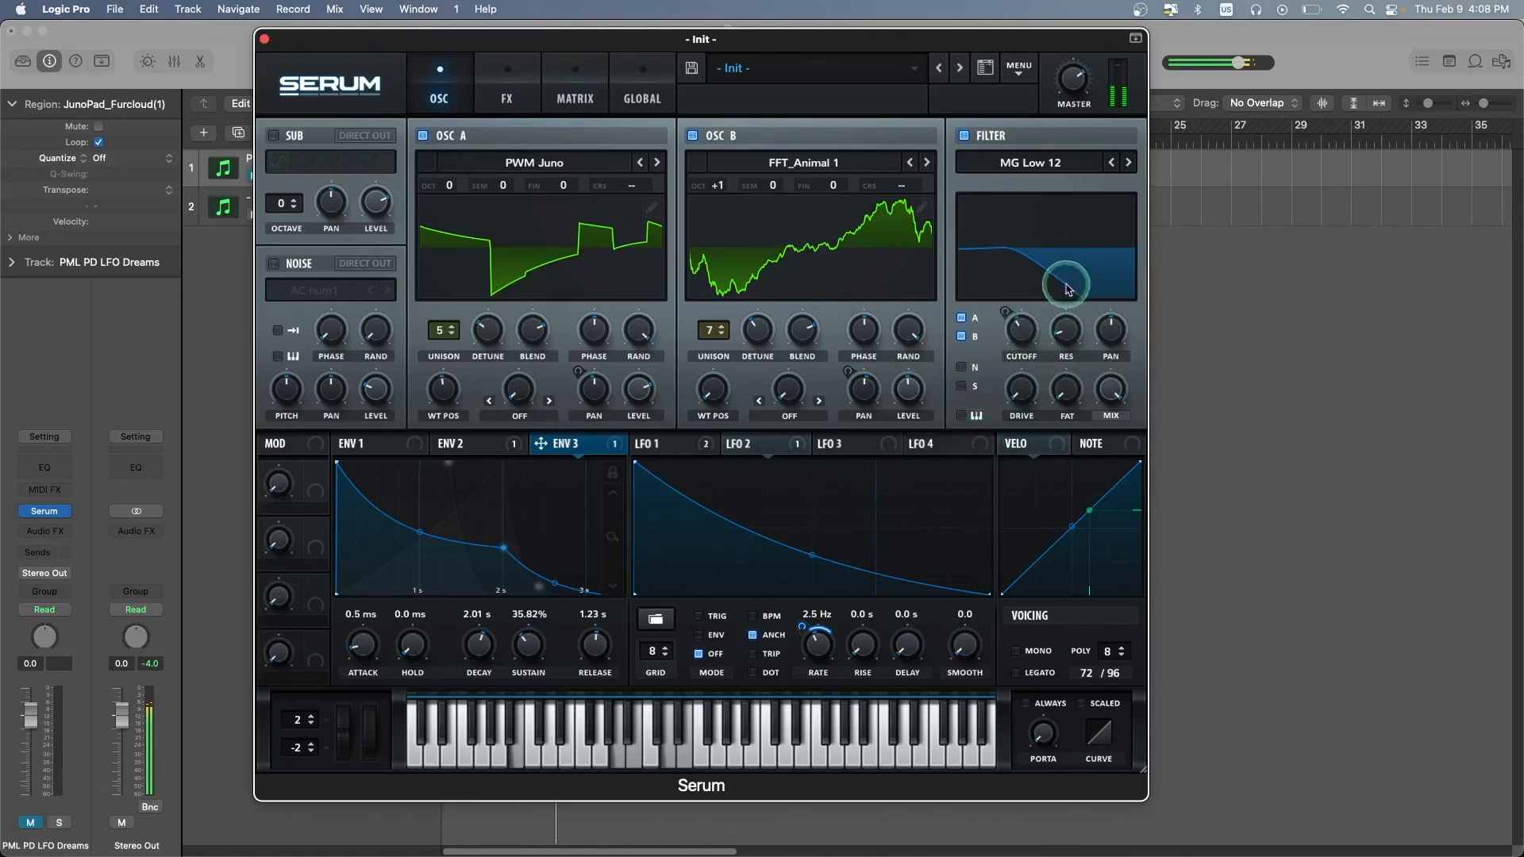